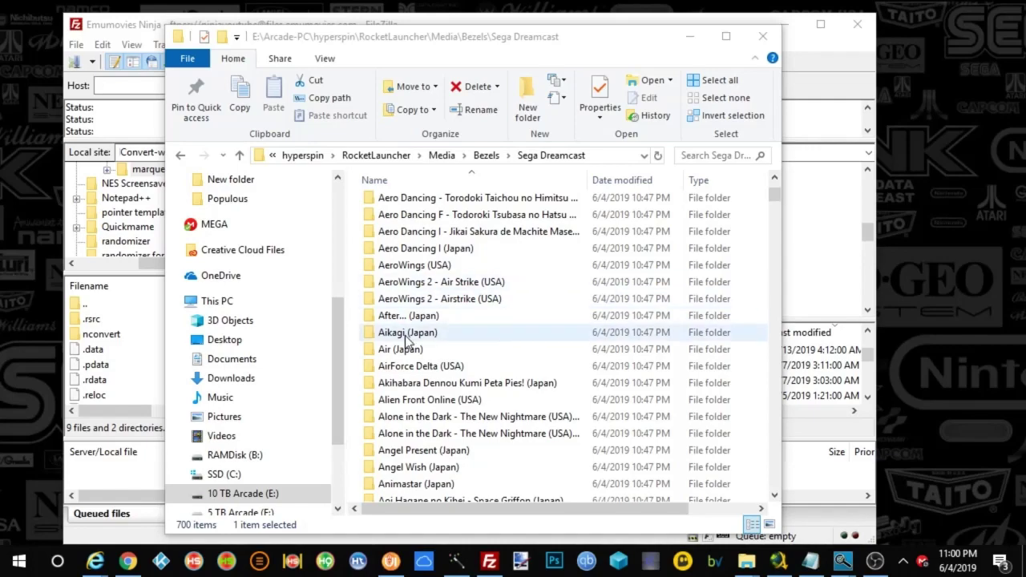
- Check the Sega Dreamcast system audit in RocketLauncherUI, then return to the Sega Dreamcast bezel folders
{"action": "left_click", "coordinate": [390, 561]}
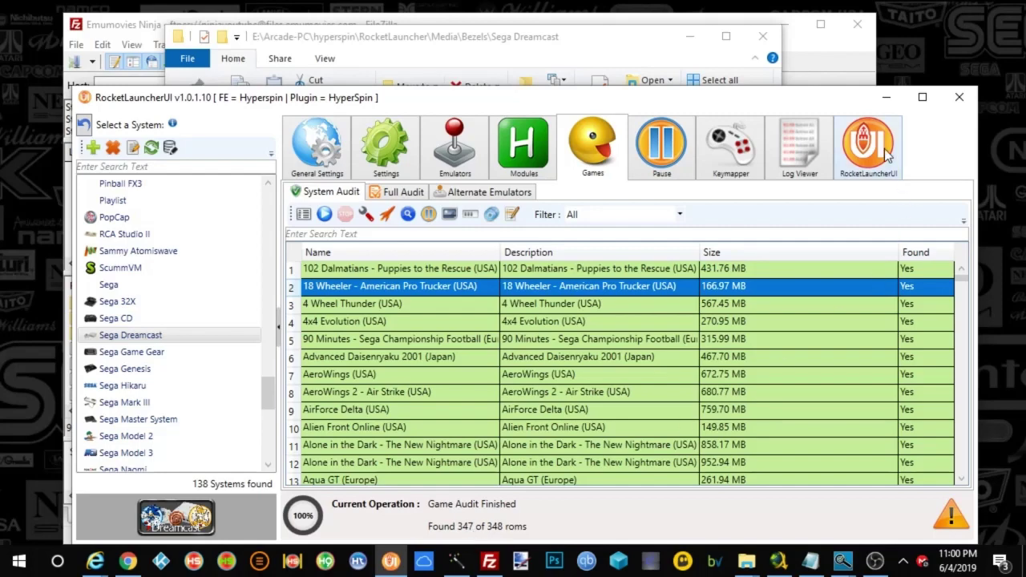
{"action": "left_click", "coordinate": [885, 97]}
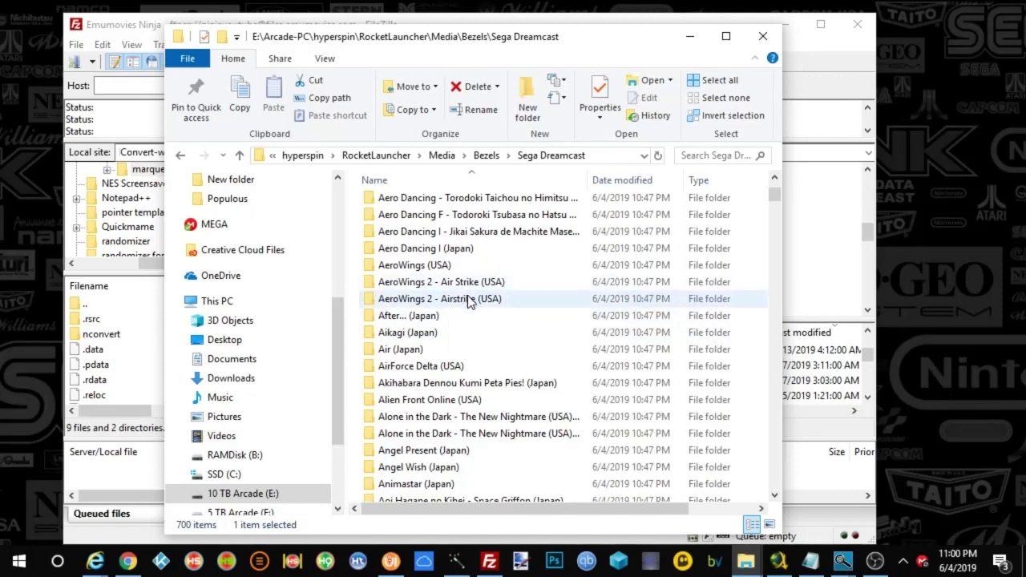
- Look inside the "AeroWings 2 - Airstrike (USA)" bezel folder and go back to the Sega Dreamcast folder
{"action": "mouse_move", "coordinate": [469, 300]}
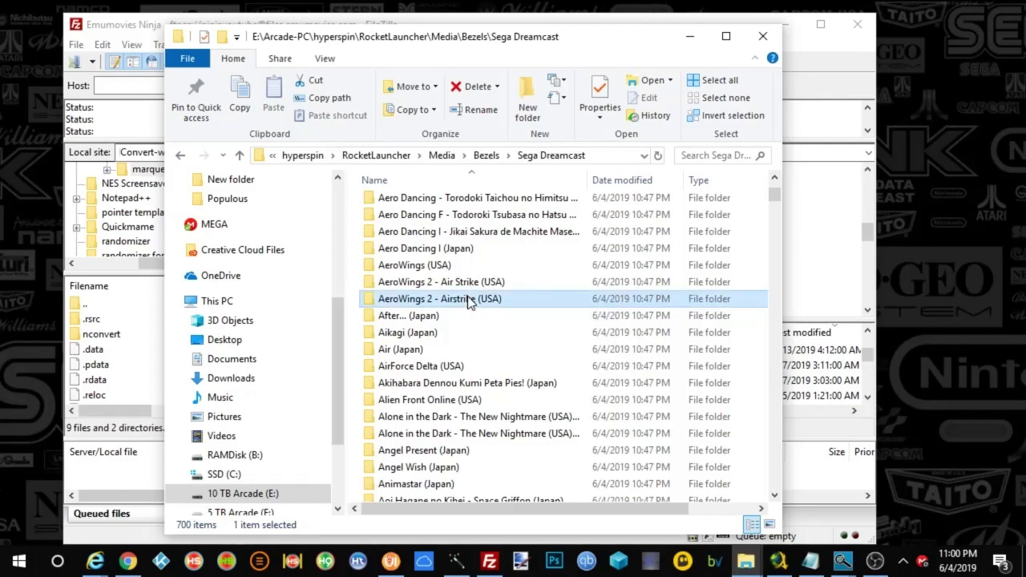
{"action": "double_click", "coordinate": [469, 300]}
{"action": "mouse_move", "coordinate": [482, 225]}
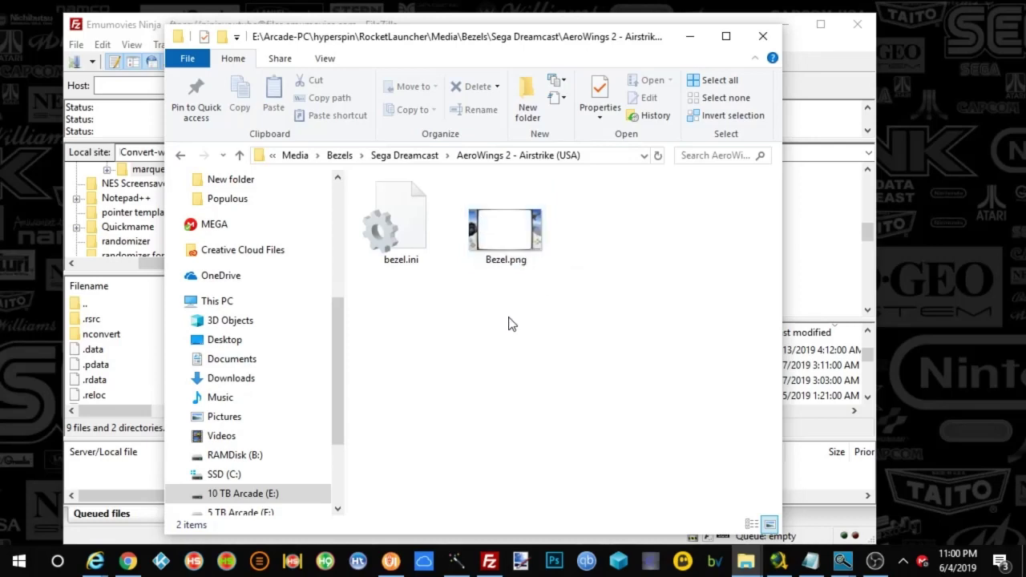
{"action": "left_click", "coordinate": [404, 155]}
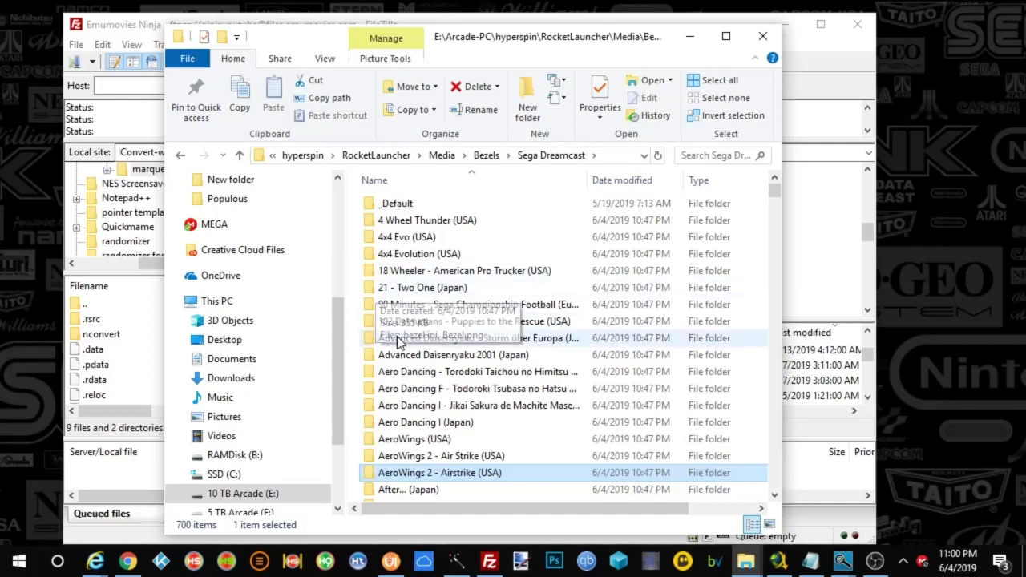
- Search the Sega Dreamcast bezels folder for ".png" and show the results as large icons
{"action": "left_click", "coordinate": [702, 153]}
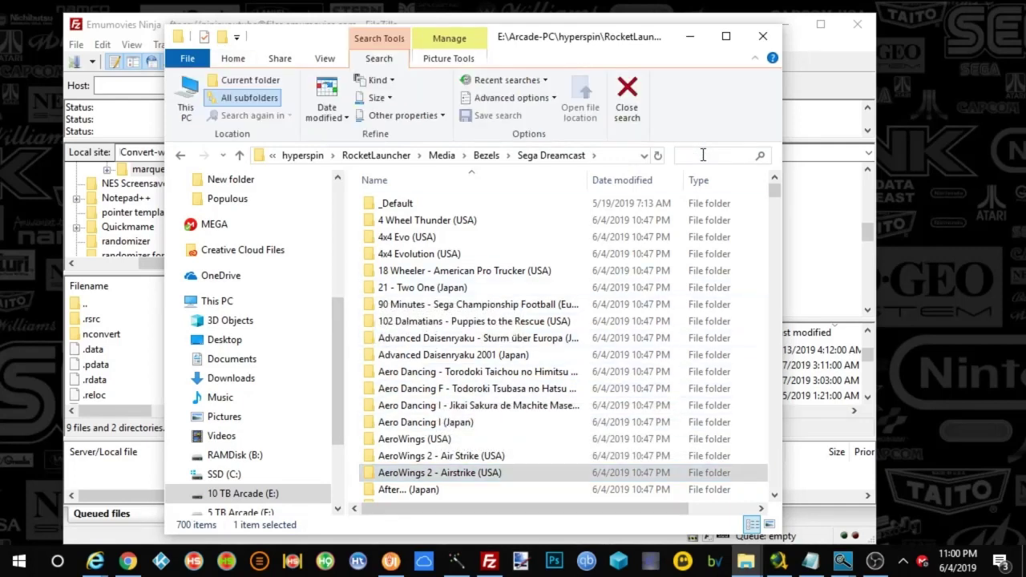
{"action": "type", "text": ".png"}
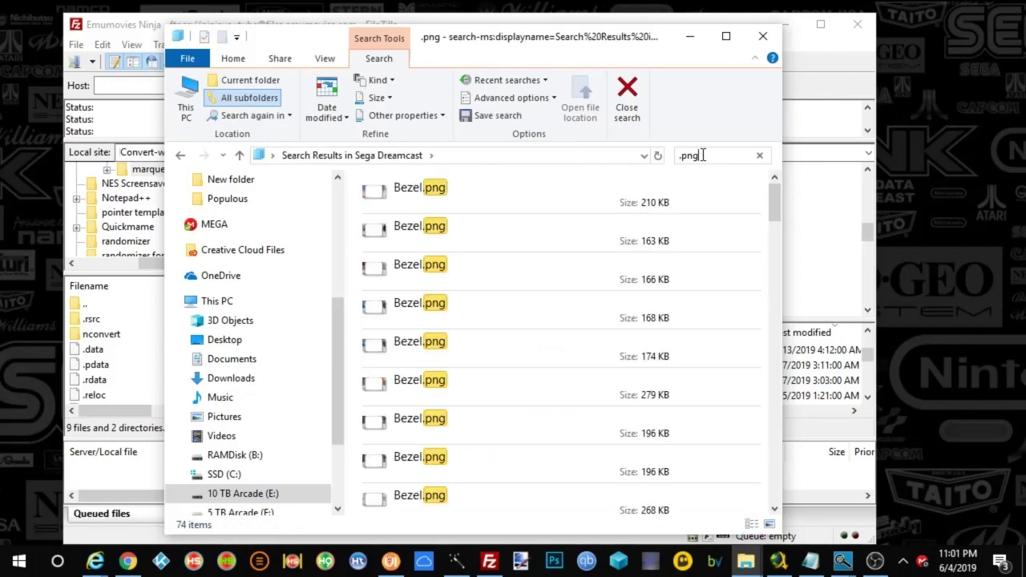
{"action": "right_click", "coordinate": [352, 256]}
{"action": "mouse_move", "coordinate": [363, 272]}
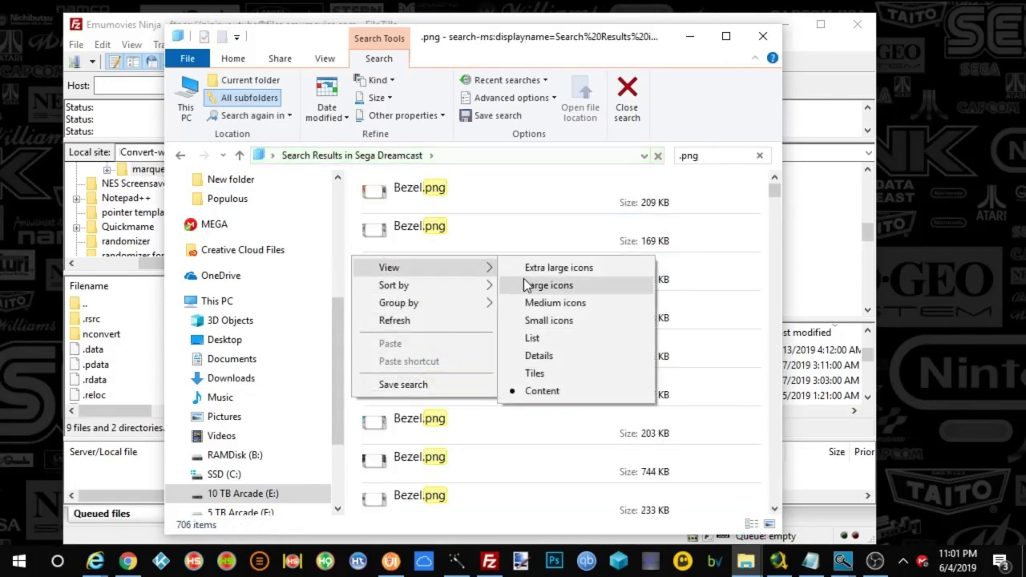
{"action": "left_click", "coordinate": [548, 285]}
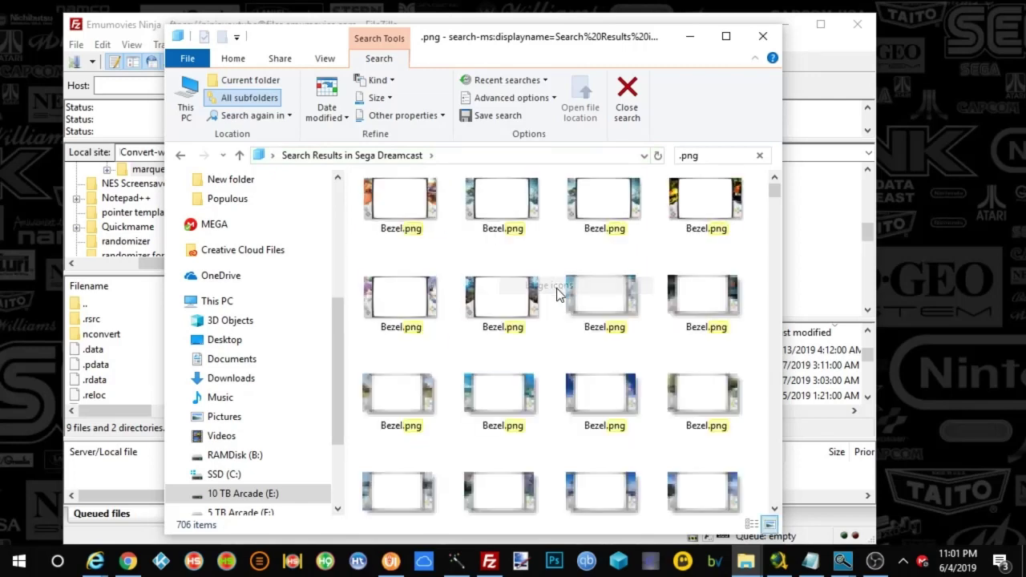
- Move and widen the search results window, and show the bezel images as extra large icons
{"action": "left_click_drag", "start_coordinate": [638, 43], "coordinate": [539, 33]}
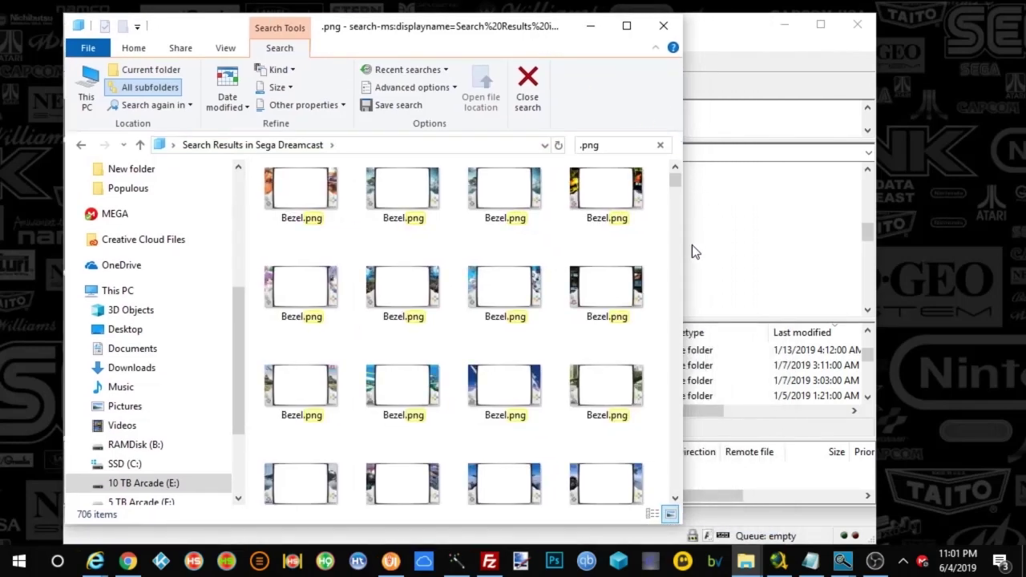
{"action": "left_click_drag", "start_coordinate": [683, 246], "coordinate": [966, 249]}
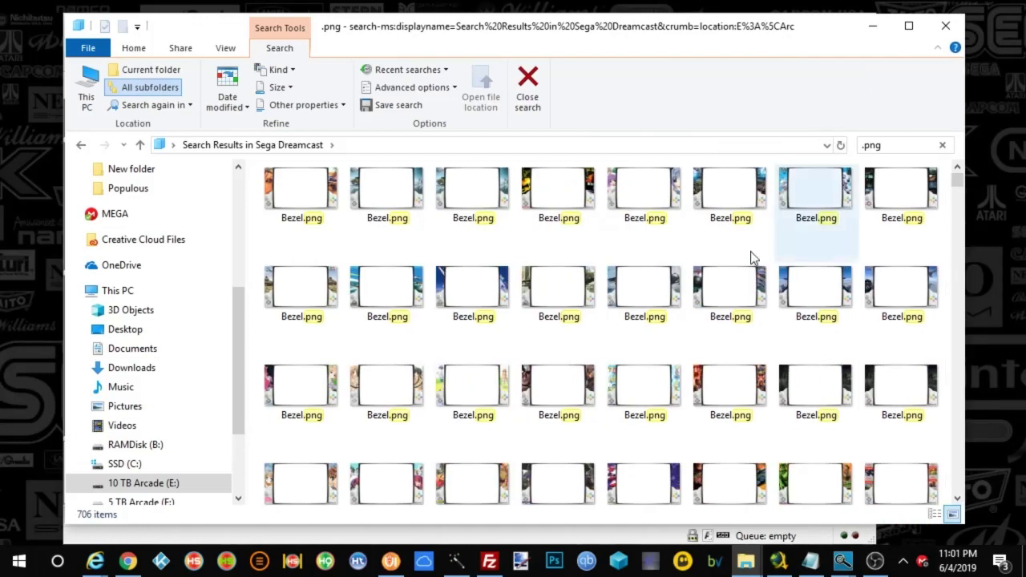
{"action": "right_click", "coordinate": [252, 259]}
{"action": "mouse_move", "coordinate": [274, 267]}
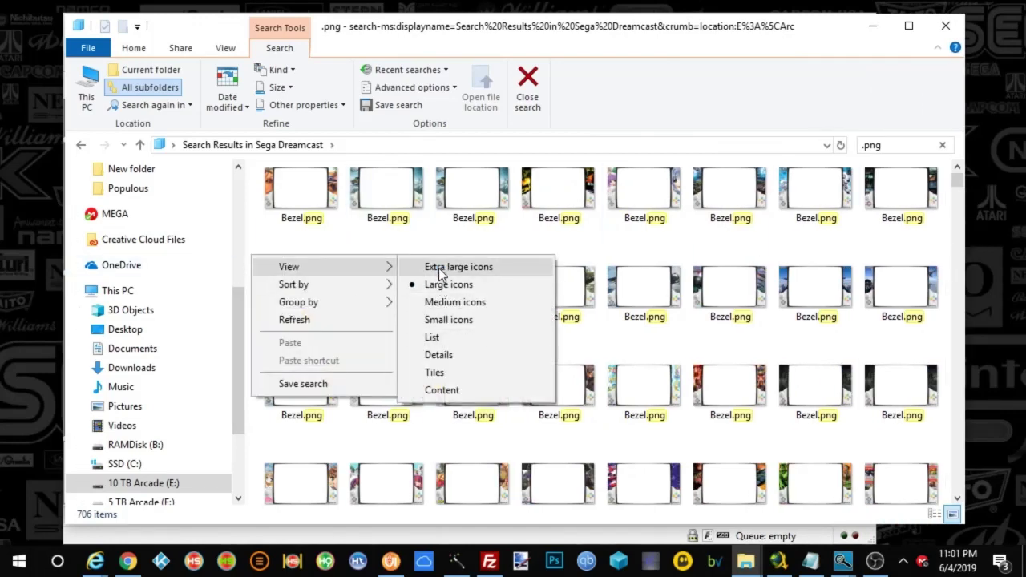
{"action": "left_click", "coordinate": [439, 268]}
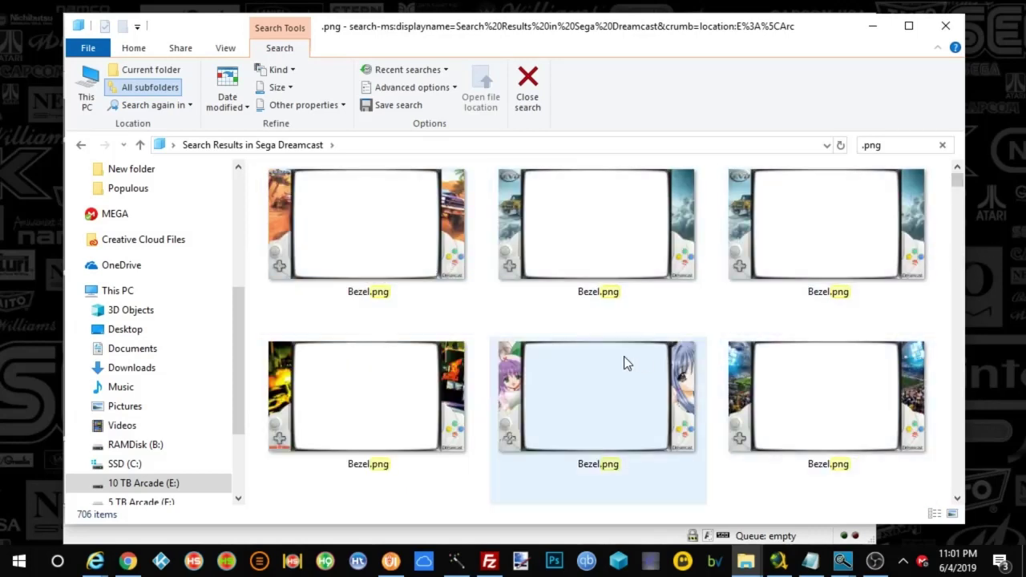
- Browse down through the Bezel.png thumbnails and examine the artwork made for each Sega Dreamcast game
{"action": "left_click", "coordinate": [956, 498]}
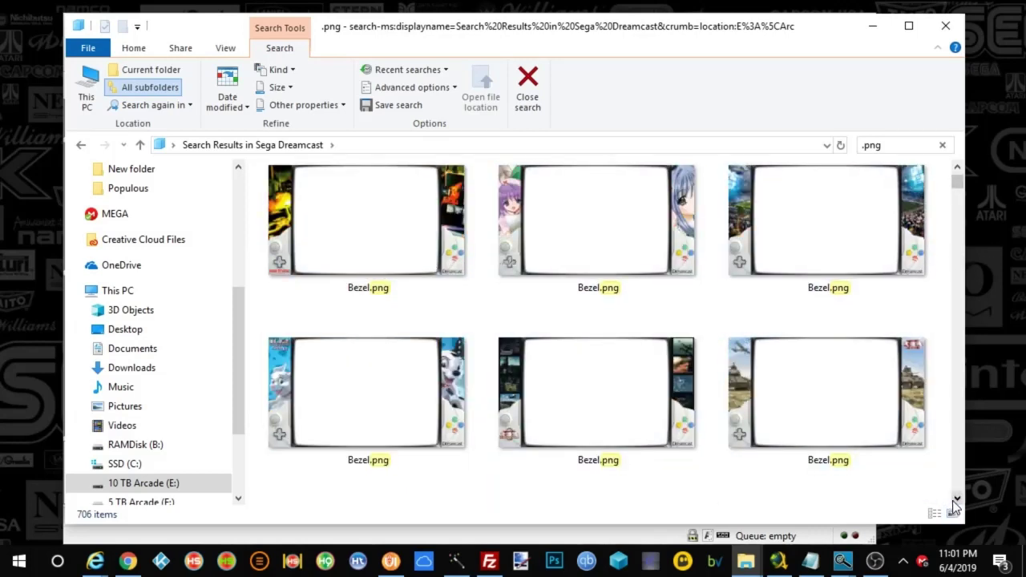
{"action": "left_click", "coordinate": [956, 498]}
{"action": "left_click", "coordinate": [956, 498]}
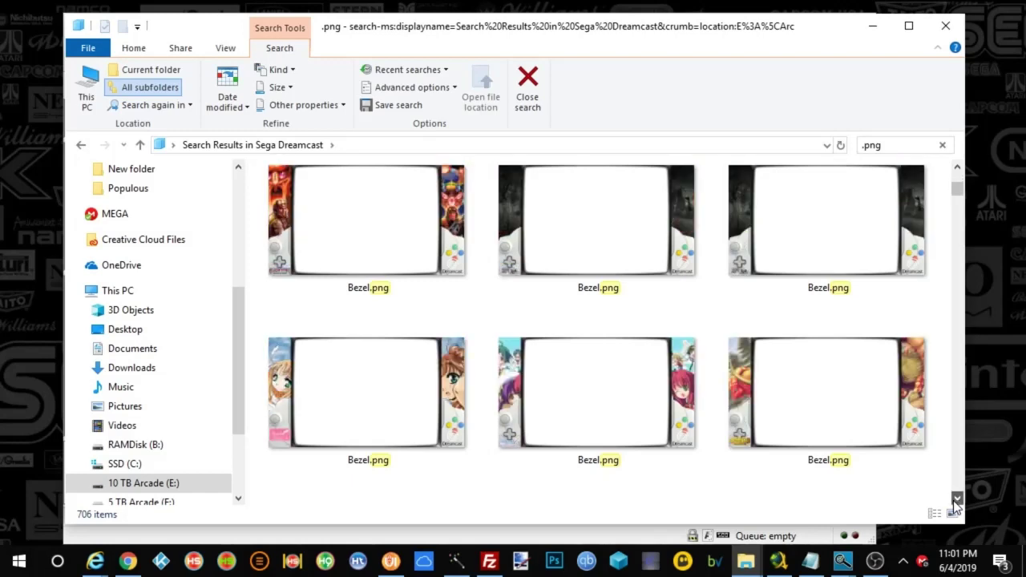
{"action": "left_click", "coordinate": [956, 498]}
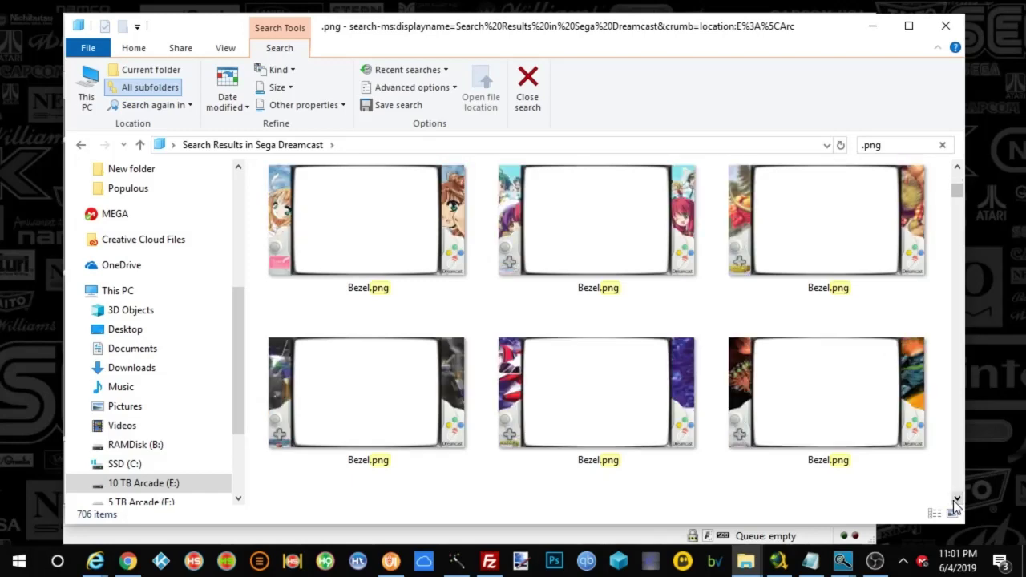
{"action": "left_click", "coordinate": [957, 498]}
{"action": "left_click", "coordinate": [956, 498]}
{"action": "left_click", "coordinate": [956, 497]}
{"action": "left_click", "coordinate": [956, 497]}
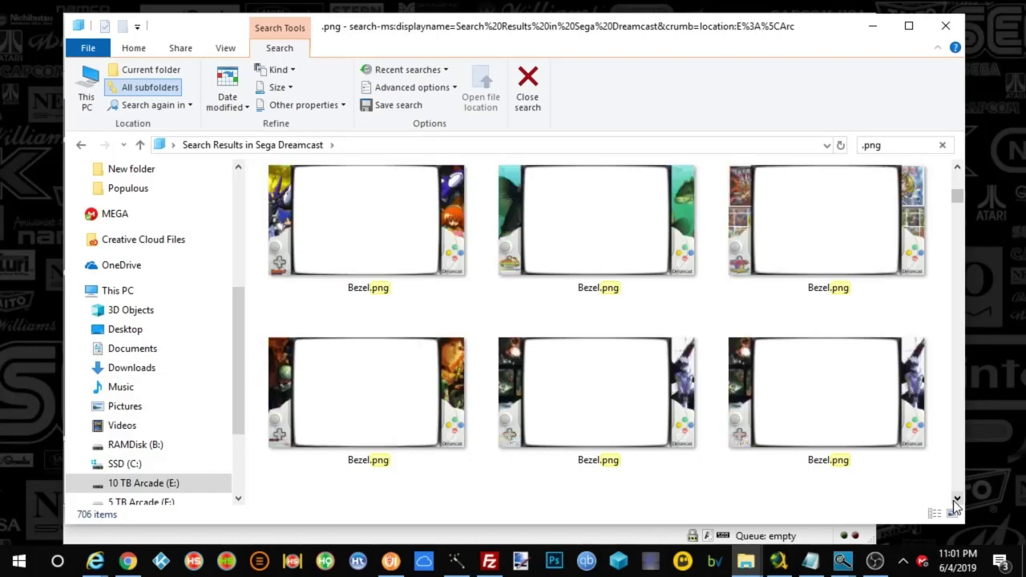
{"action": "left_click", "coordinate": [956, 497]}
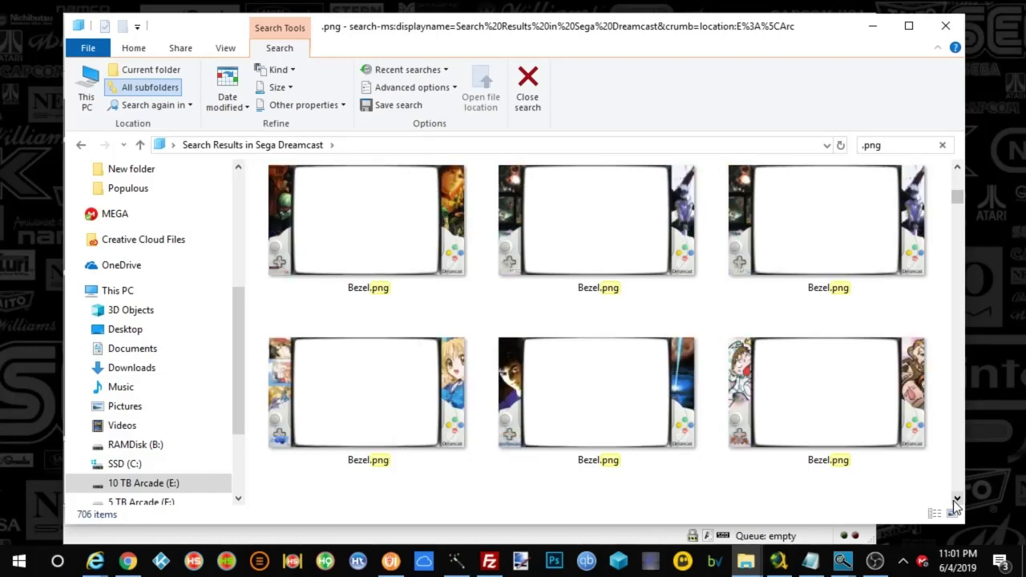
{"action": "left_click", "coordinate": [956, 498]}
{"action": "left_click", "coordinate": [957, 498]}
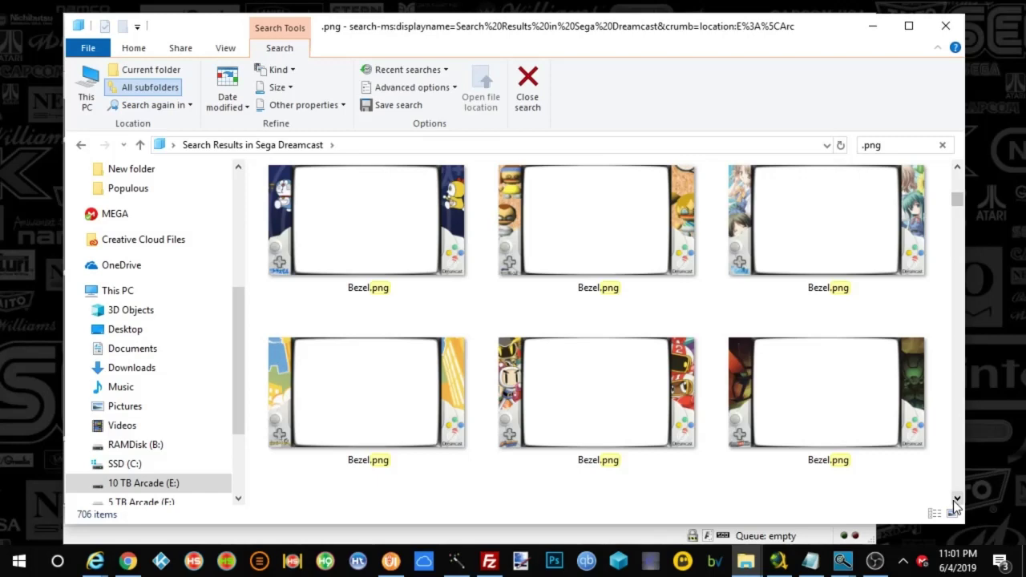
{"action": "left_click", "coordinate": [956, 498]}
{"action": "left_click", "coordinate": [956, 498]}
{"action": "left_click", "coordinate": [956, 498]}
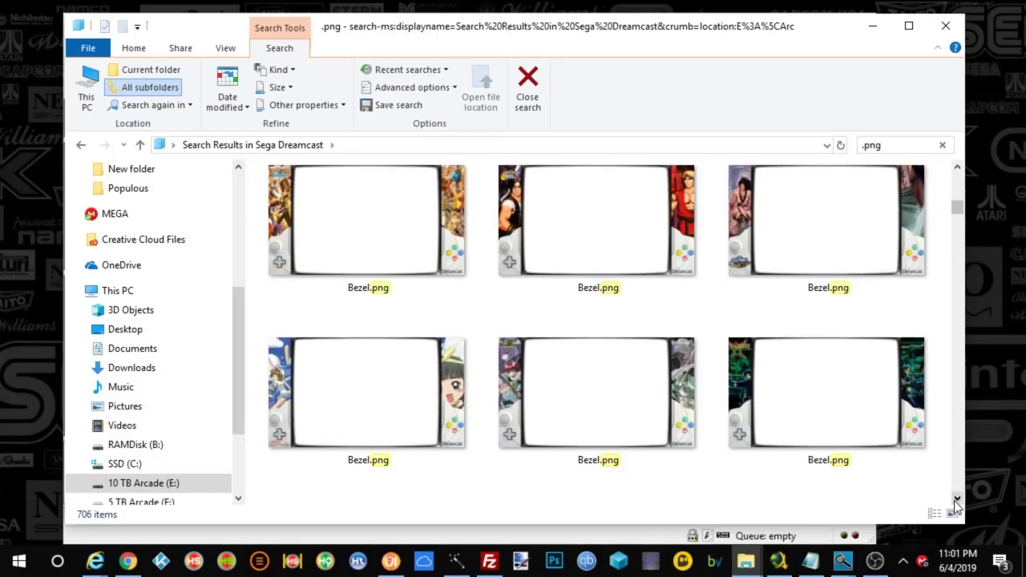
{"action": "left_click", "coordinate": [956, 498]}
{"action": "left_click", "coordinate": [956, 498]}
{"action": "left_click", "coordinate": [956, 497]}
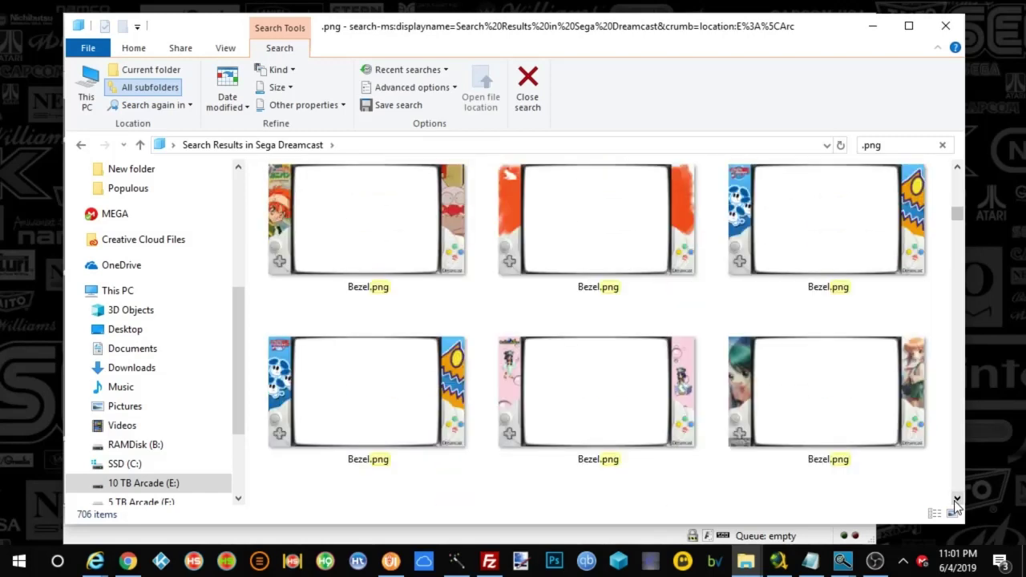
{"action": "left_click", "coordinate": [956, 498]}
{"action": "left_click", "coordinate": [956, 498]}
{"action": "left_click", "coordinate": [956, 498]}
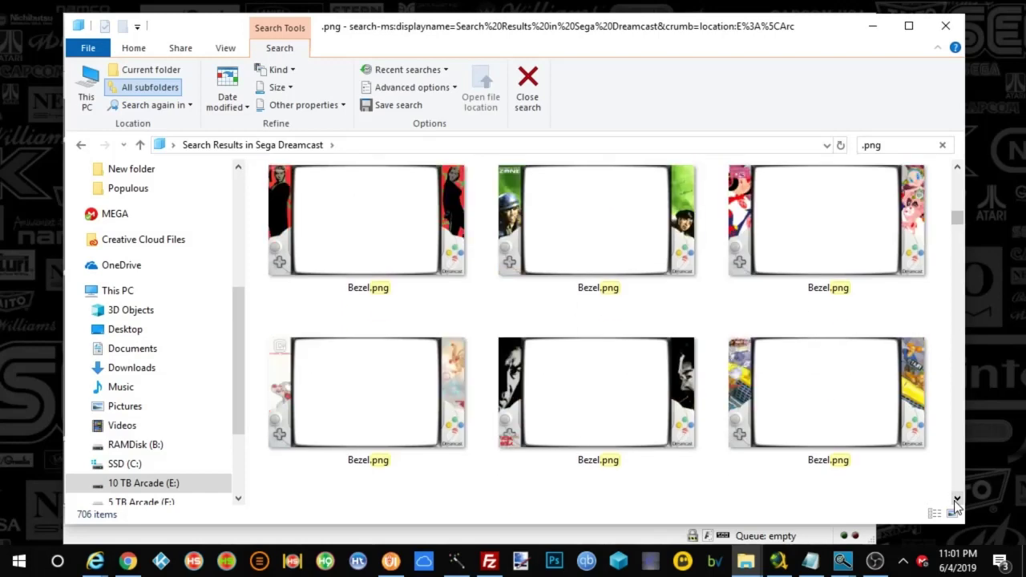
{"action": "left_click", "coordinate": [957, 498]}
{"action": "left_click", "coordinate": [956, 498]}
{"action": "left_click", "coordinate": [956, 498]}
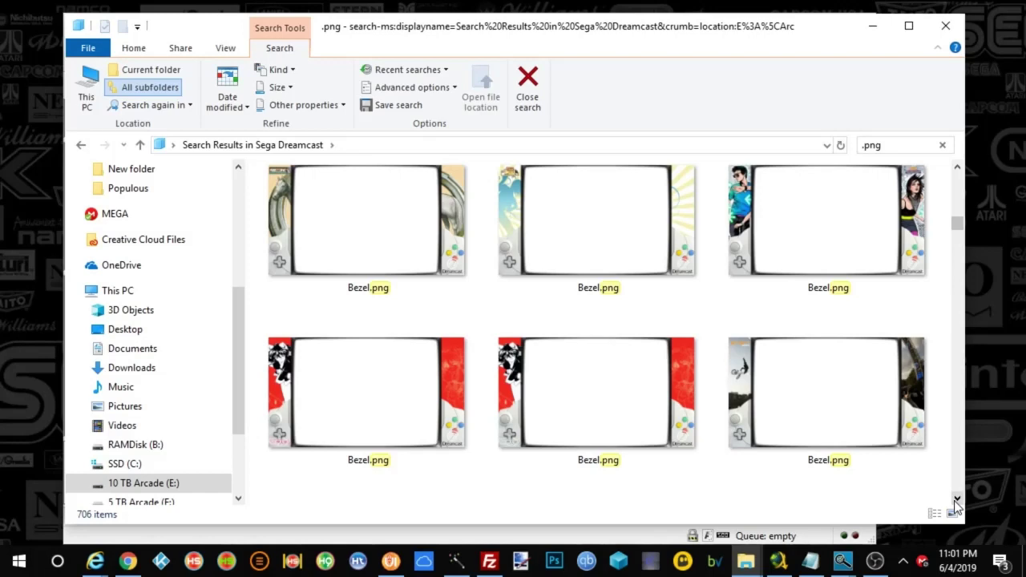
{"action": "left_click", "coordinate": [957, 498]}
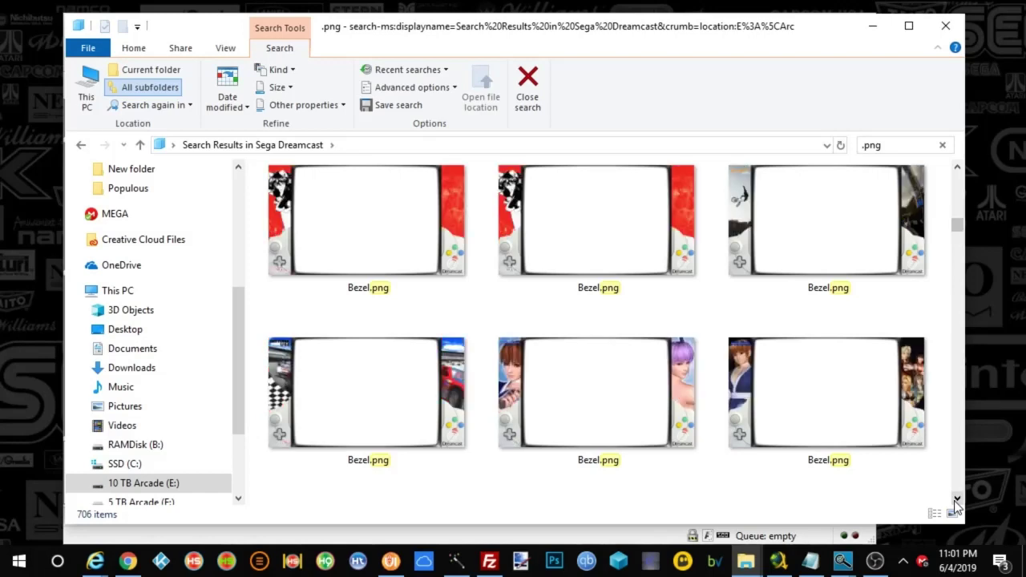
{"action": "left_click", "coordinate": [956, 498]}
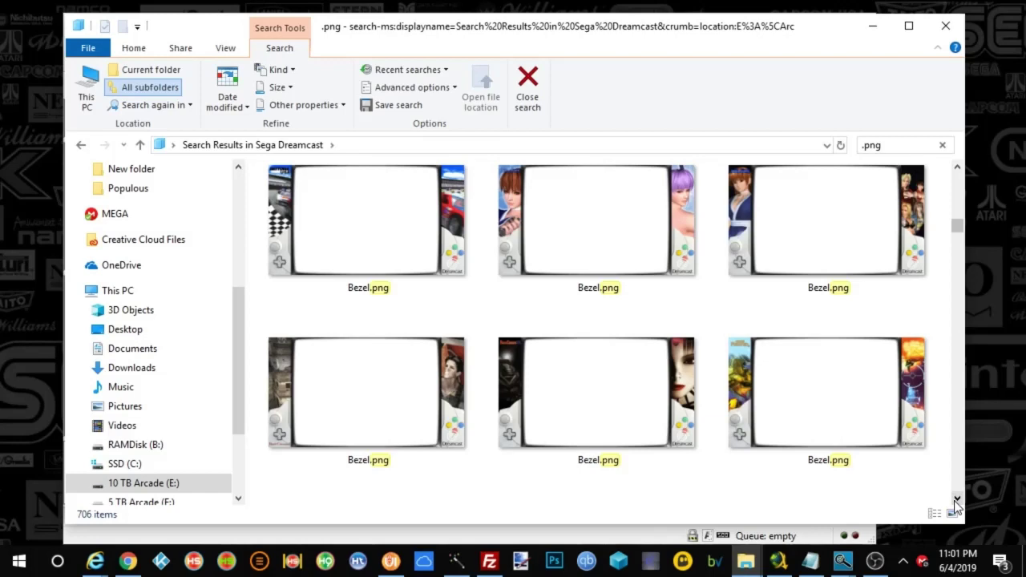
{"action": "left_click", "coordinate": [956, 498]}
{"action": "left_click", "coordinate": [957, 498]}
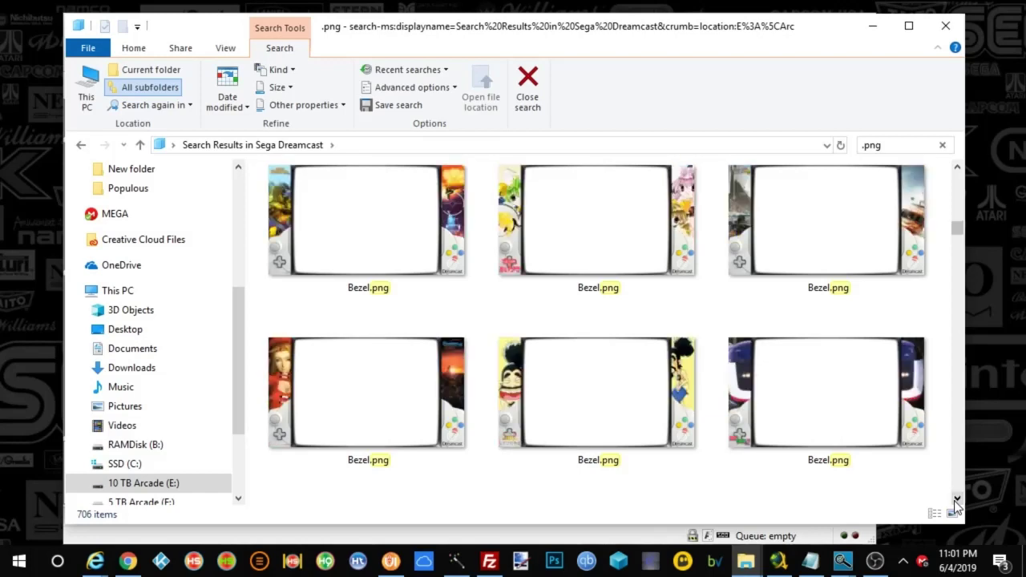
{"action": "left_click", "coordinate": [956, 498]}
{"action": "left_click", "coordinate": [957, 498]}
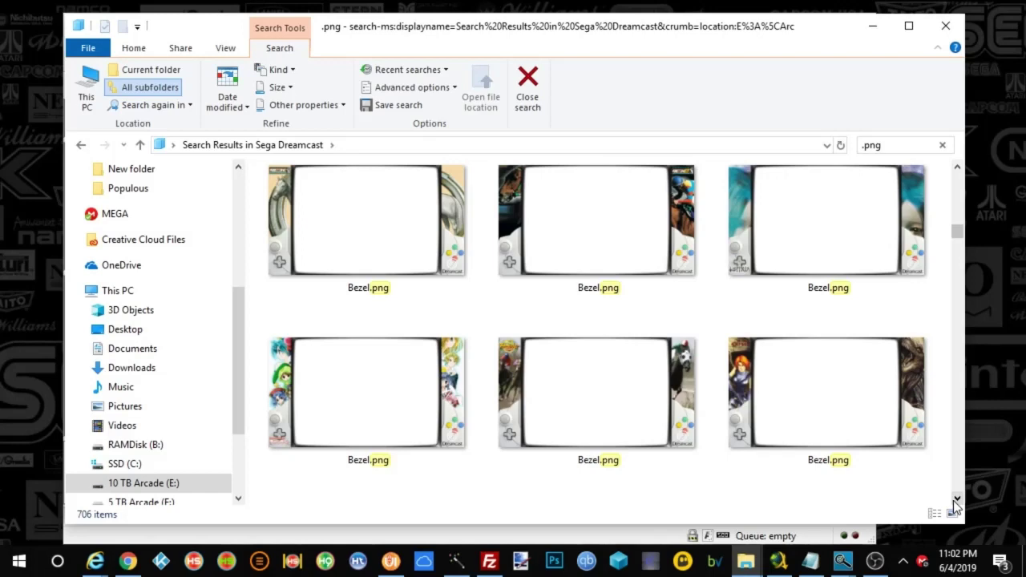
{"action": "left_click", "coordinate": [956, 499]}
{"action": "left_click", "coordinate": [956, 499]}
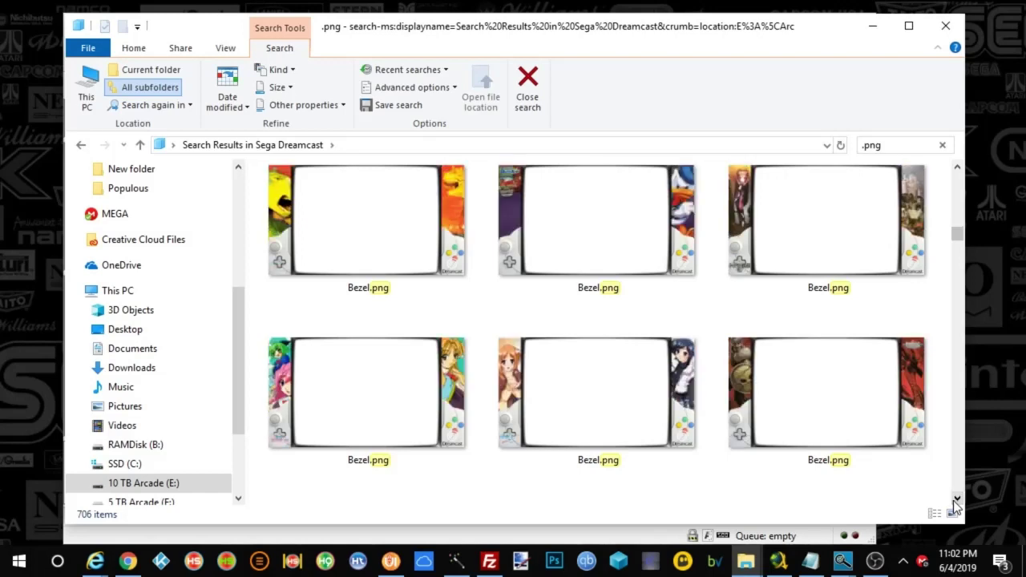
{"action": "left_click", "coordinate": [956, 498]}
{"action": "left_click", "coordinate": [956, 499]}
{"action": "left_click", "coordinate": [956, 499]}
{"action": "left_click", "coordinate": [956, 498]}
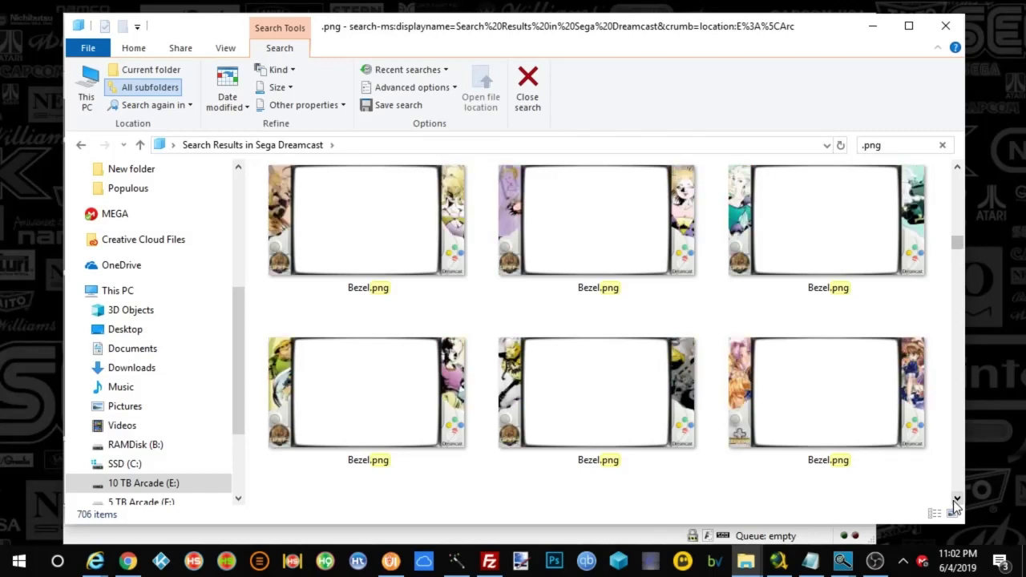
{"action": "left_click", "coordinate": [957, 499]}
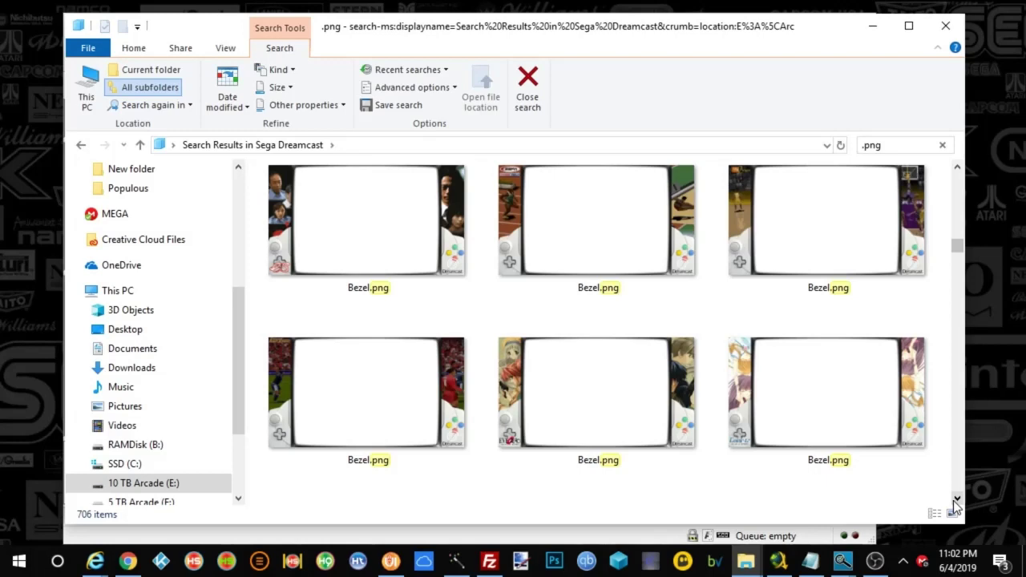
{"action": "left_click", "coordinate": [957, 498]}
{"action": "left_click", "coordinate": [956, 498]}
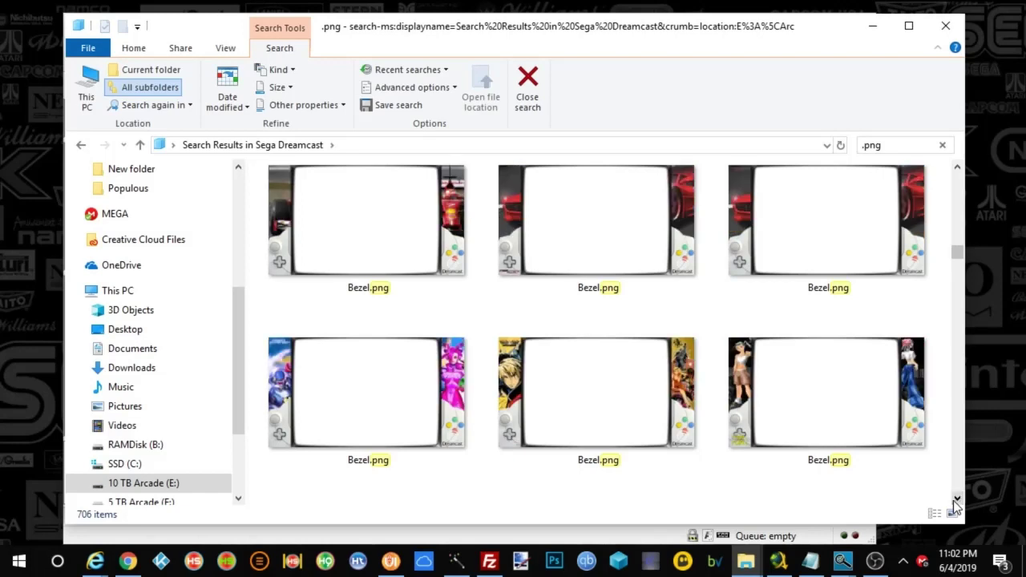
{"action": "left_click", "coordinate": [956, 499]}
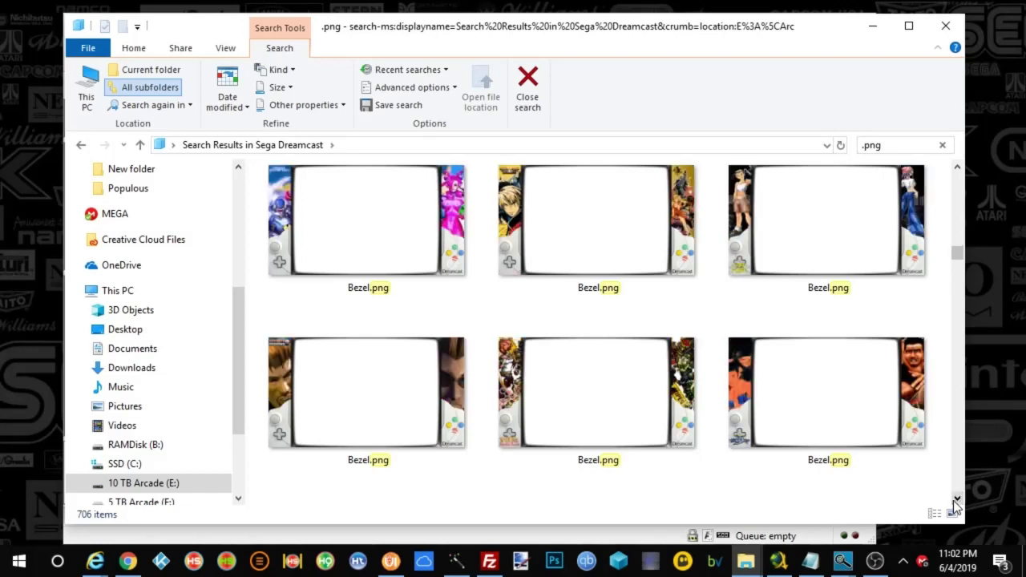
{"action": "left_click", "coordinate": [956, 498]}
{"action": "left_click", "coordinate": [957, 498]}
{"action": "left_click", "coordinate": [956, 498]}
{"action": "left_click", "coordinate": [956, 498]}
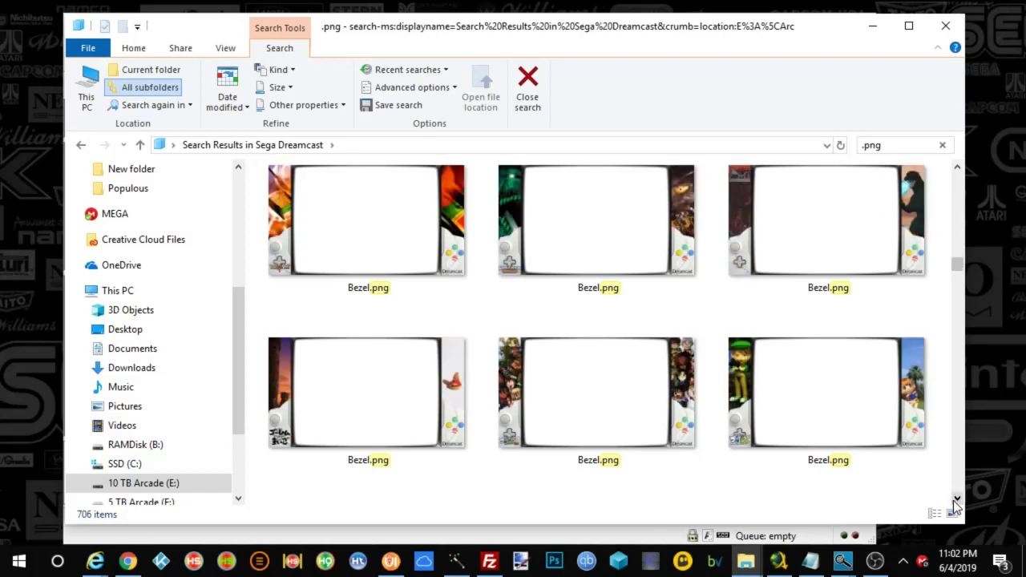
{"action": "left_click", "coordinate": [956, 499]}
{"action": "left_click", "coordinate": [957, 498]}
{"action": "left_click", "coordinate": [956, 499]}
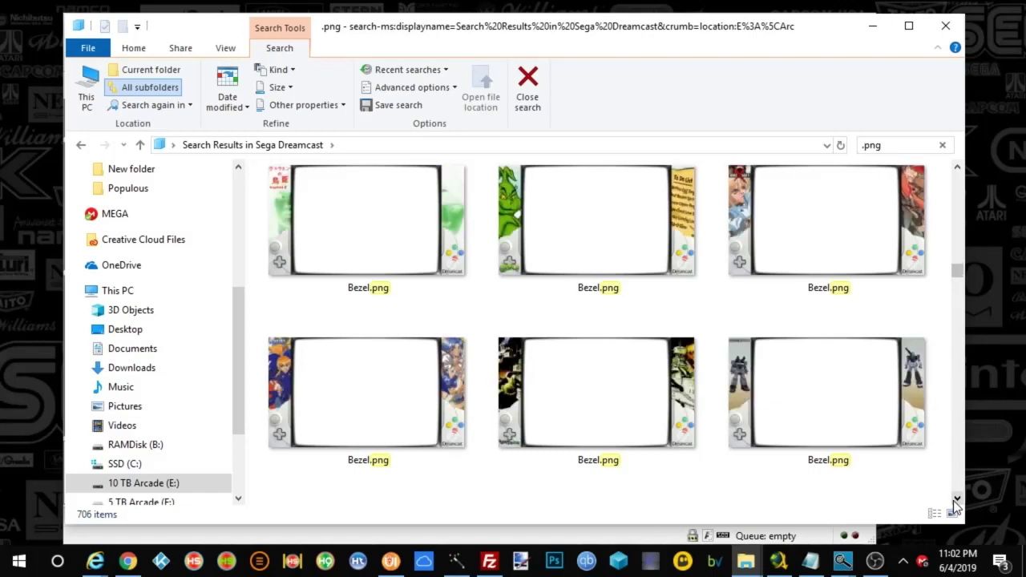
{"action": "left_click", "coordinate": [956, 498]}
{"action": "left_click", "coordinate": [956, 499]}
{"action": "left_click", "coordinate": [956, 499]}
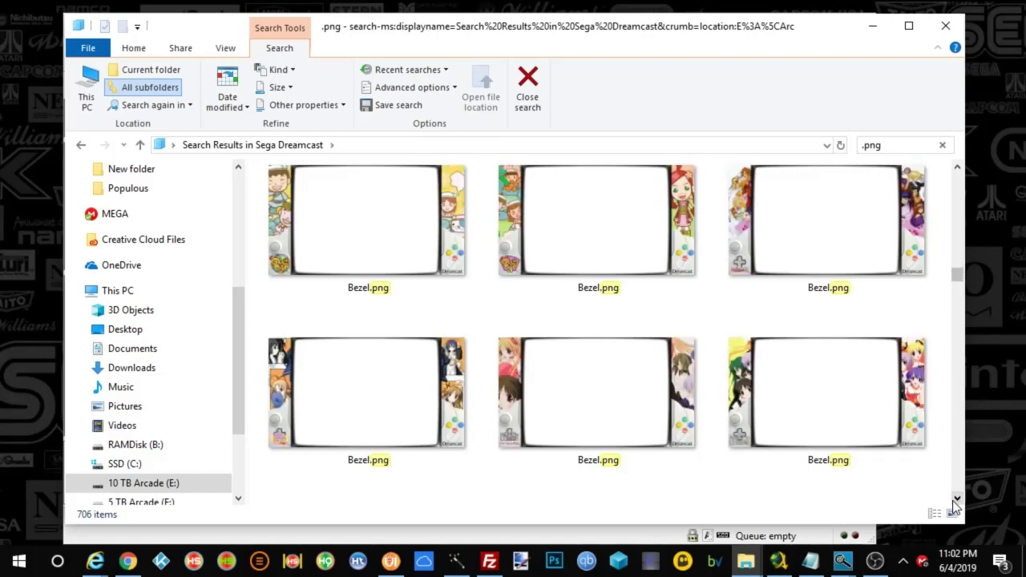
- Continue down the Bezel.png thumbnails as far as the snooker and soccer bezels, examining the side artwork of each game
{"action": "left_click", "coordinate": [956, 498]}
{"action": "left_click", "coordinate": [956, 498]}
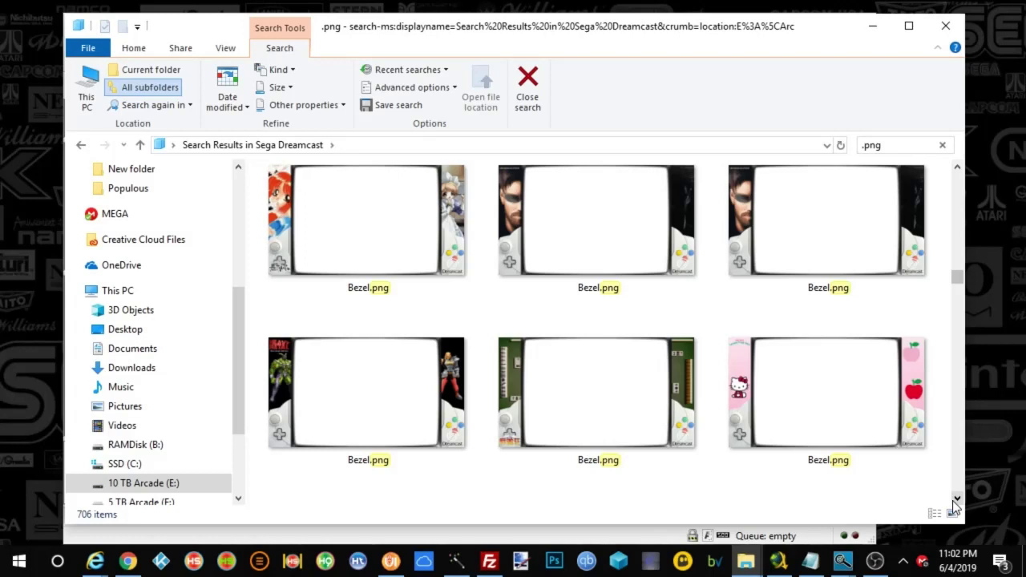
{"action": "left_click", "coordinate": [956, 498]}
{"action": "left_click", "coordinate": [956, 499]}
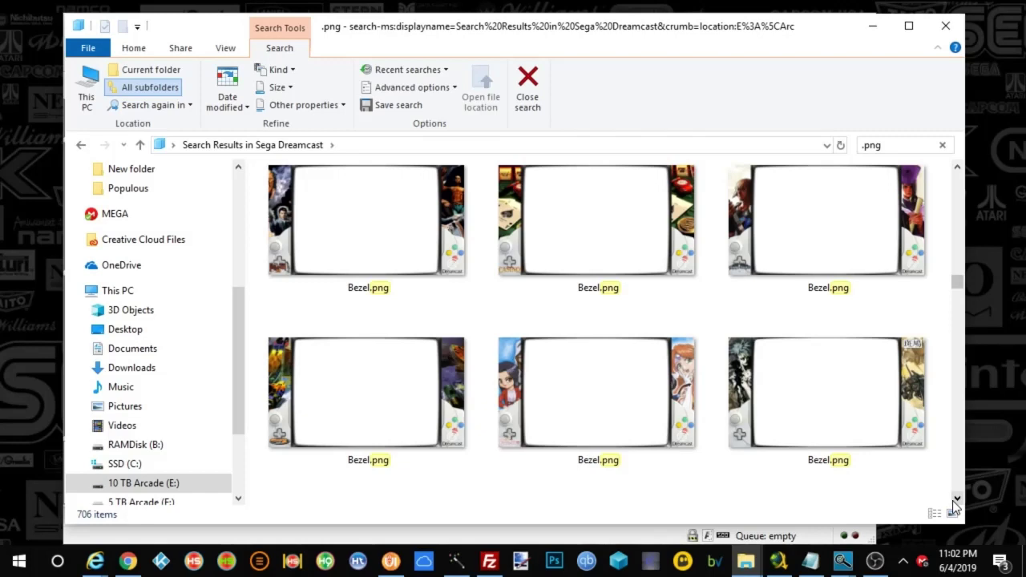
{"action": "left_click", "coordinate": [956, 499]}
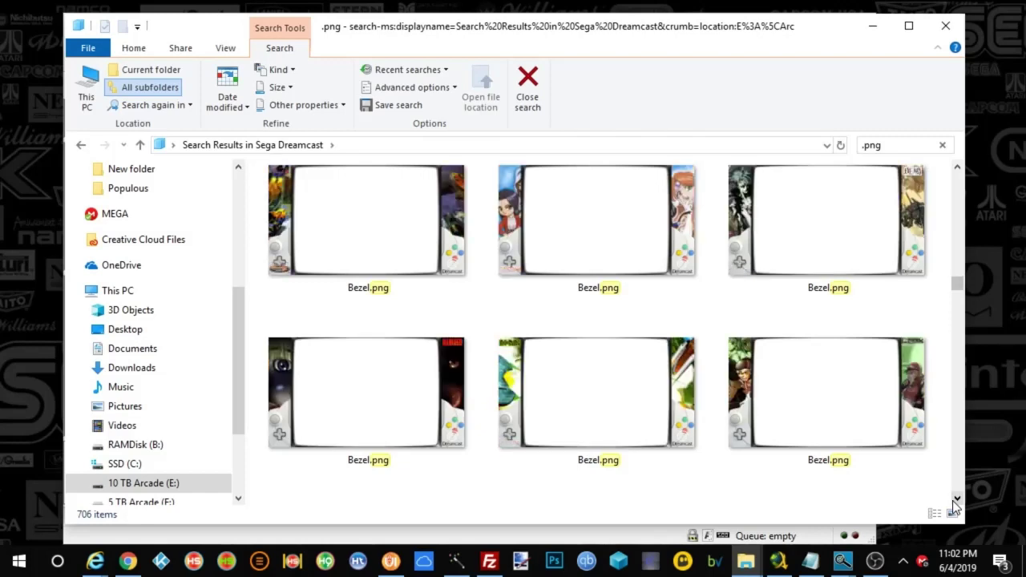
{"action": "left_click", "coordinate": [956, 499]}
{"action": "left_click", "coordinate": [956, 499]}
{"action": "left_click", "coordinate": [956, 498]}
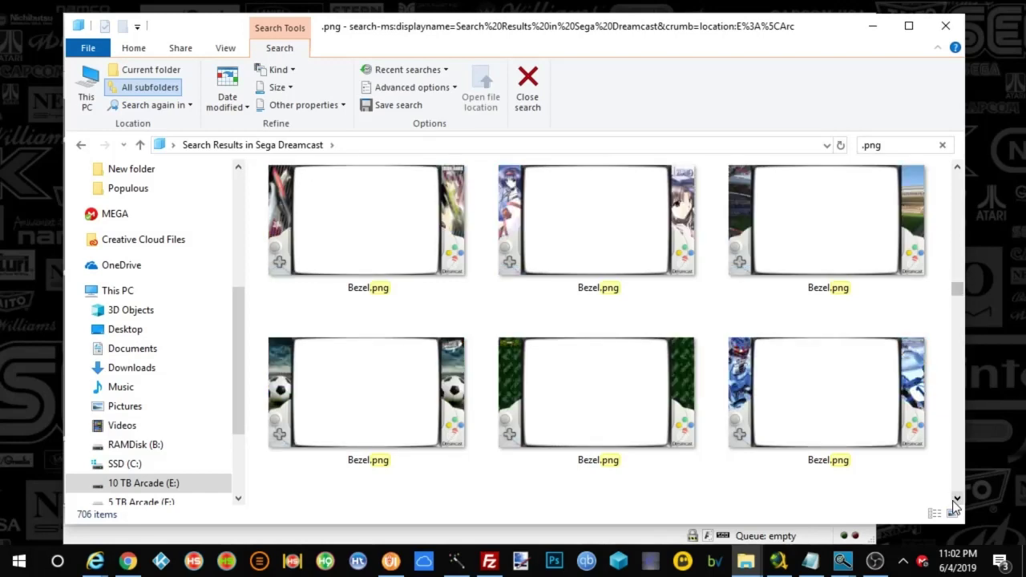
{"action": "left_click", "coordinate": [956, 498]}
{"action": "left_click", "coordinate": [956, 499]}
{"action": "left_click", "coordinate": [956, 498]}
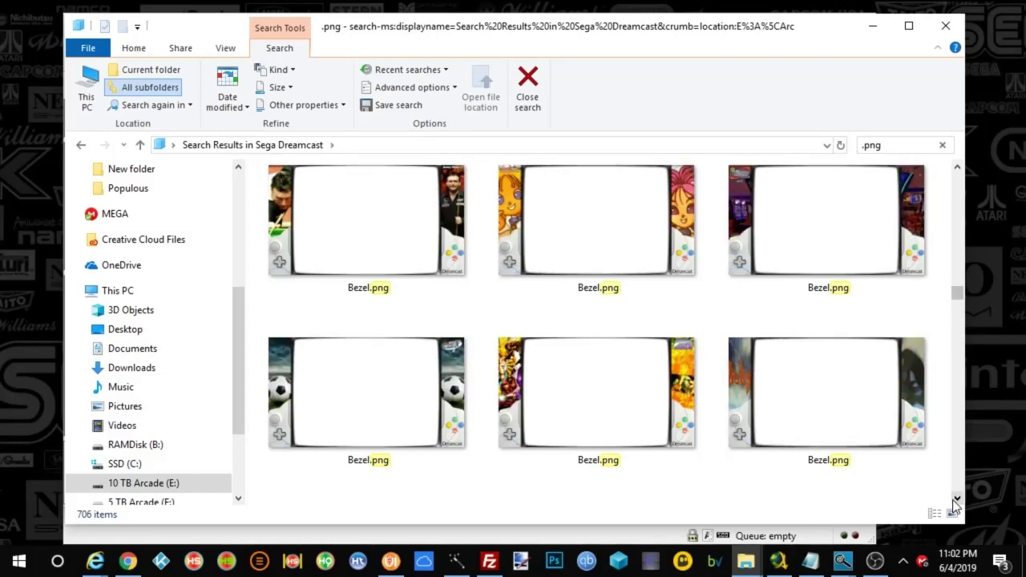
- Go back up several rows to re-examine the bezels there, and view the file details of the Iron Aces (USA) bezel
{"action": "left_click", "coordinate": [957, 167]}
{"action": "left_click", "coordinate": [957, 167]}
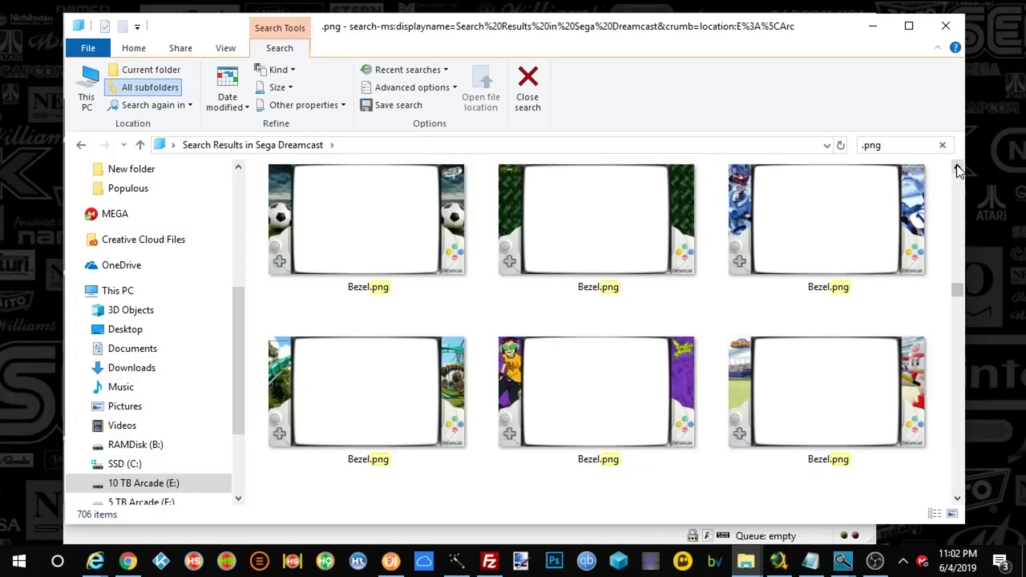
{"action": "left_click", "coordinate": [957, 167]}
{"action": "left_click", "coordinate": [957, 167]}
{"action": "left_click", "coordinate": [957, 167]}
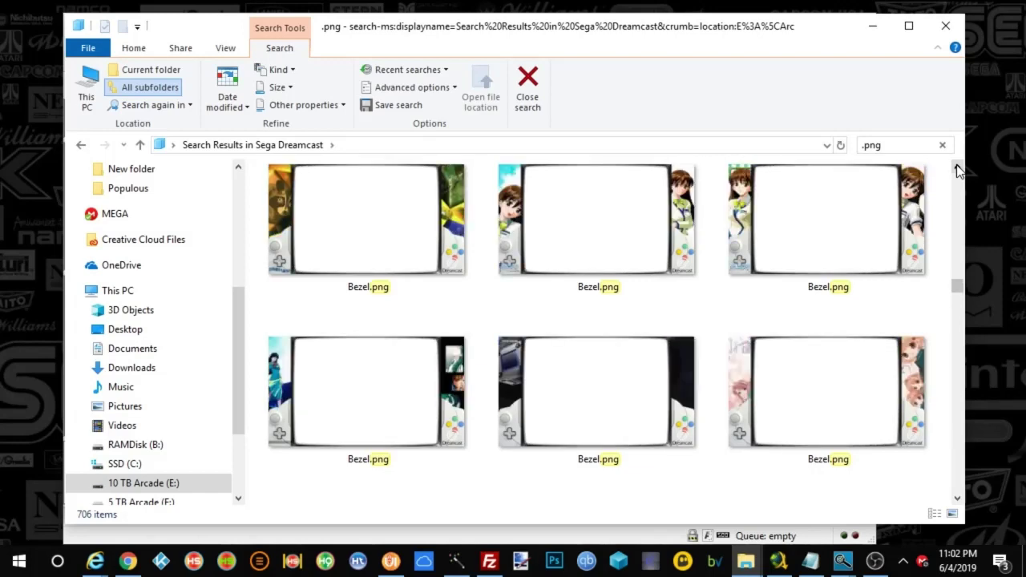
{"action": "mouse_move", "coordinate": [357, 350]}
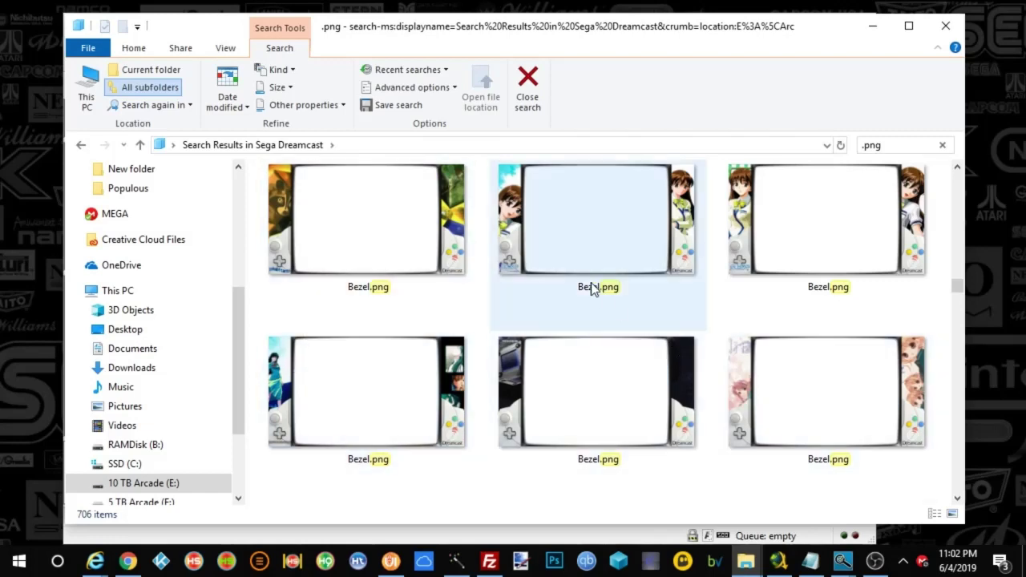
{"action": "left_click", "coordinate": [956, 501]}
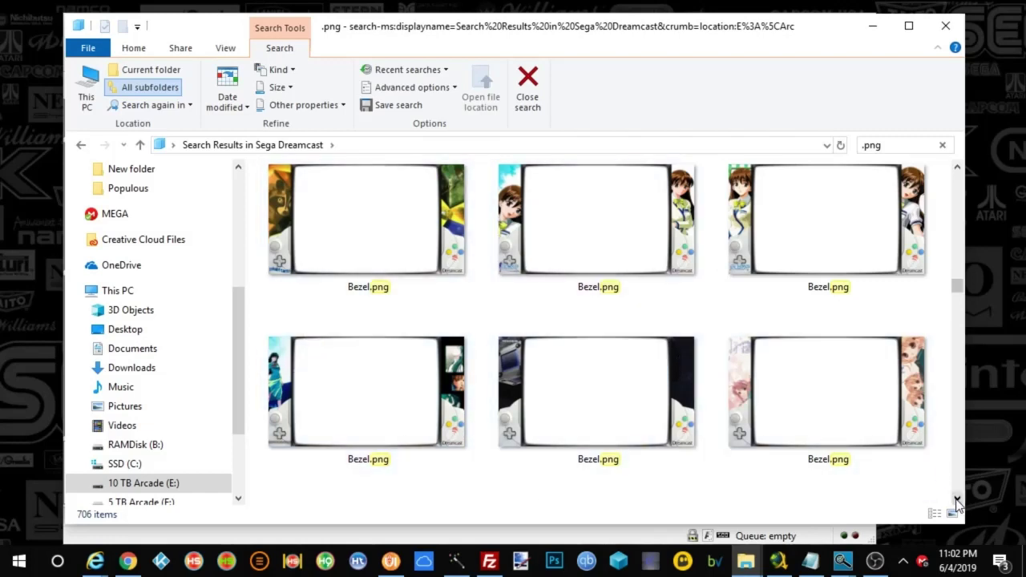
{"action": "left_click", "coordinate": [956, 169]}
{"action": "left_click", "coordinate": [956, 168]}
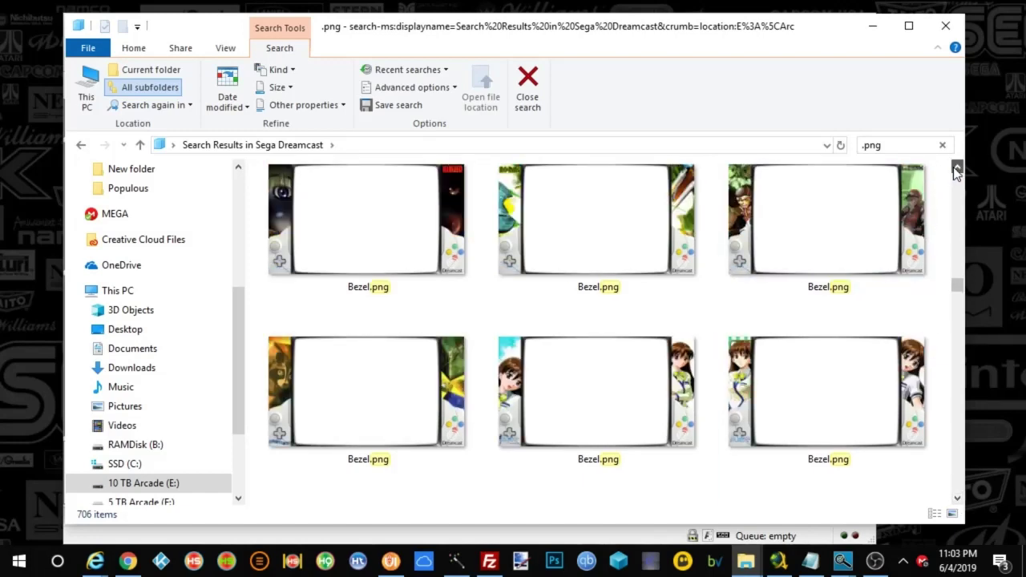
{"action": "left_click", "coordinate": [957, 498]}
{"action": "left_click", "coordinate": [958, 498]}
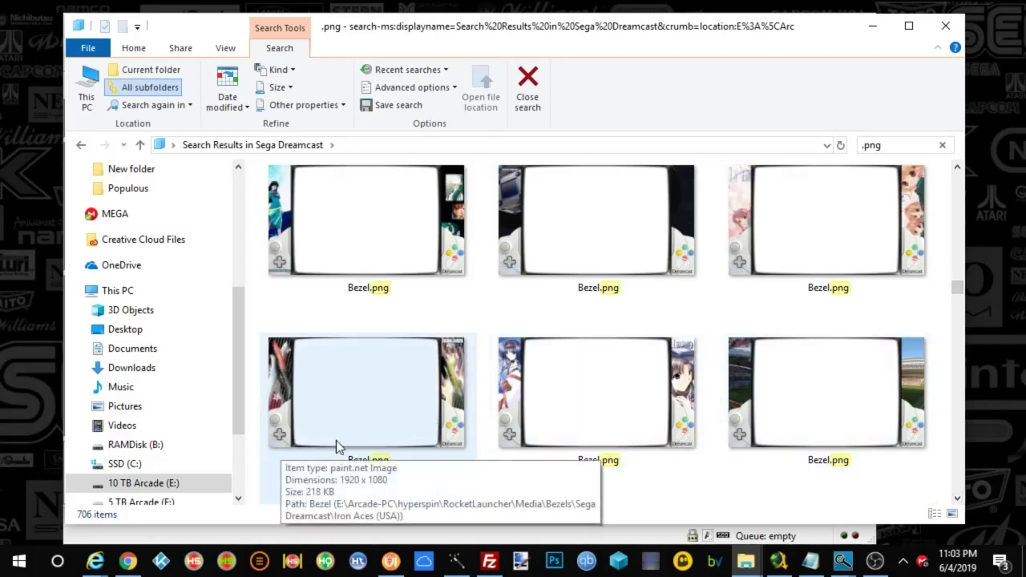
{"action": "left_click", "coordinate": [957, 169]}
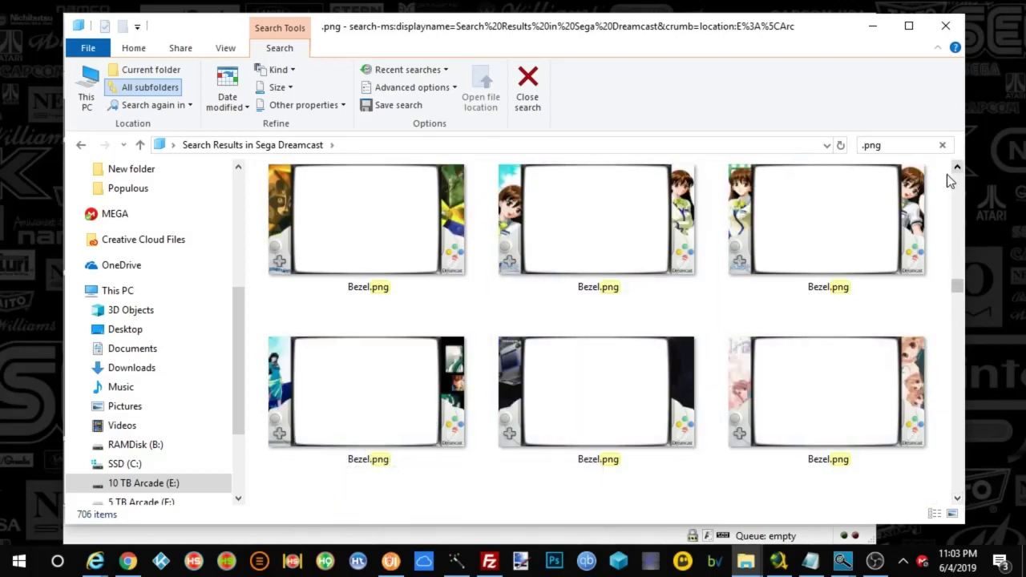
- Browse on down past the snooker, board-game and mahjong bezels, examining the artwork of each row of thumbnails
{"action": "left_click", "coordinate": [957, 499]}
{"action": "left_click", "coordinate": [957, 499]}
{"action": "left_click", "coordinate": [957, 498]}
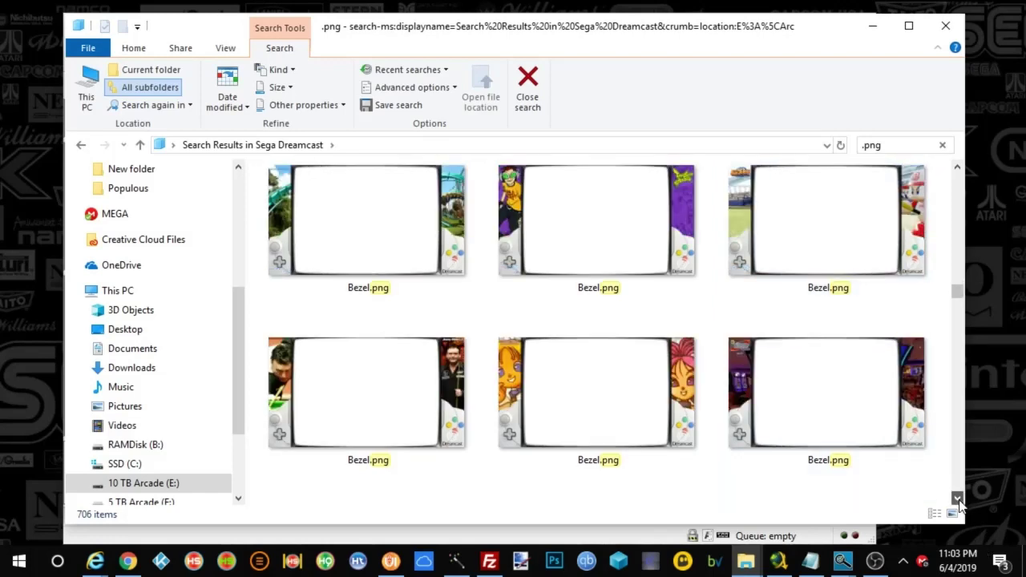
{"action": "left_click", "coordinate": [957, 498]}
{"action": "left_click", "coordinate": [957, 499]}
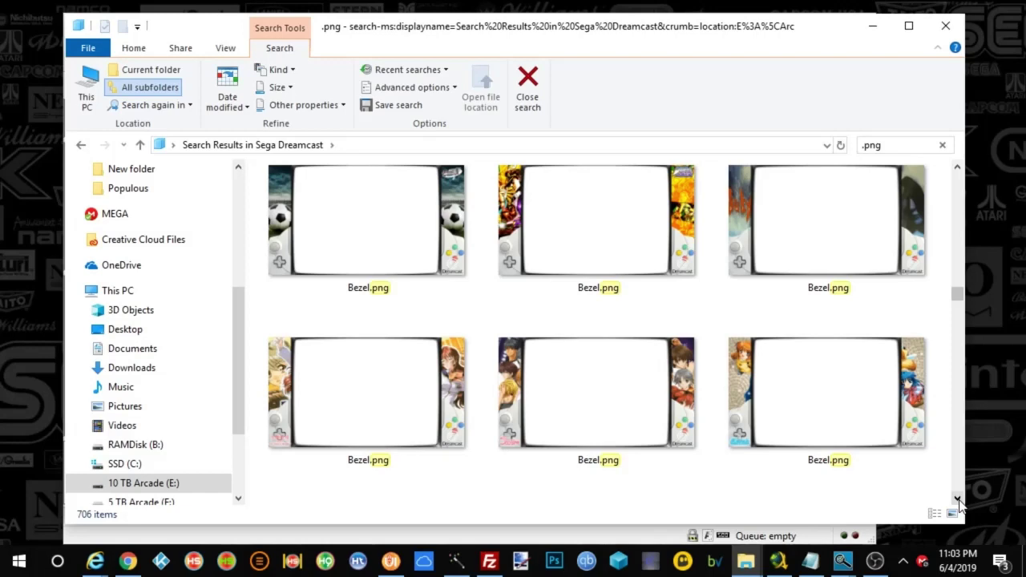
{"action": "left_click", "coordinate": [957, 498]}
{"action": "left_click", "coordinate": [957, 499]}
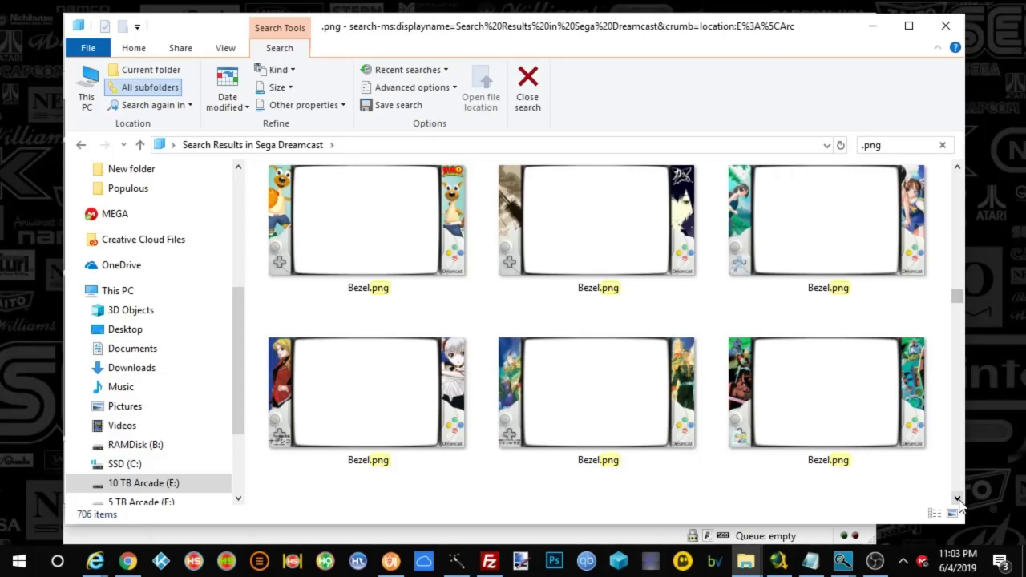
{"action": "left_click", "coordinate": [957, 499]}
{"action": "left_click", "coordinate": [957, 498]}
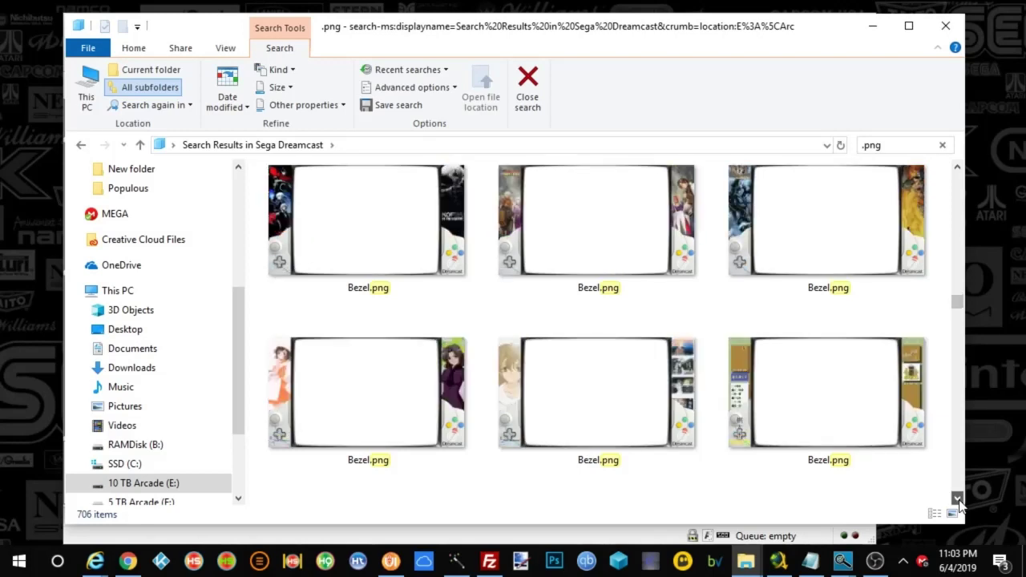
{"action": "left_click", "coordinate": [957, 499]}
{"action": "left_click", "coordinate": [957, 499]}
{"action": "left_click", "coordinate": [957, 498]}
{"action": "left_click", "coordinate": [957, 498]}
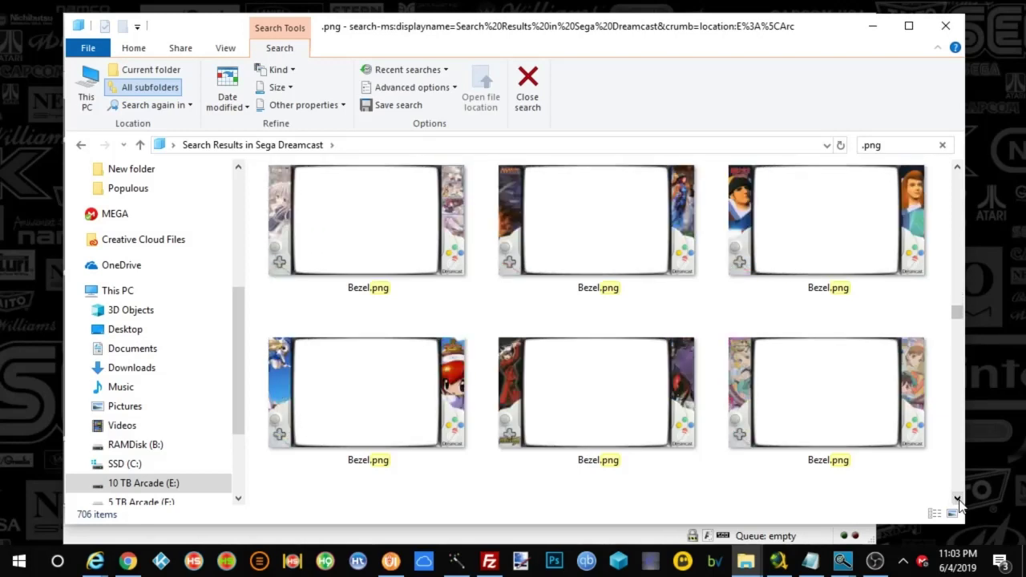
{"action": "left_click", "coordinate": [957, 498]}
{"action": "left_click", "coordinate": [957, 499]}
{"action": "left_click", "coordinate": [957, 499]}
{"action": "left_click", "coordinate": [957, 499]}
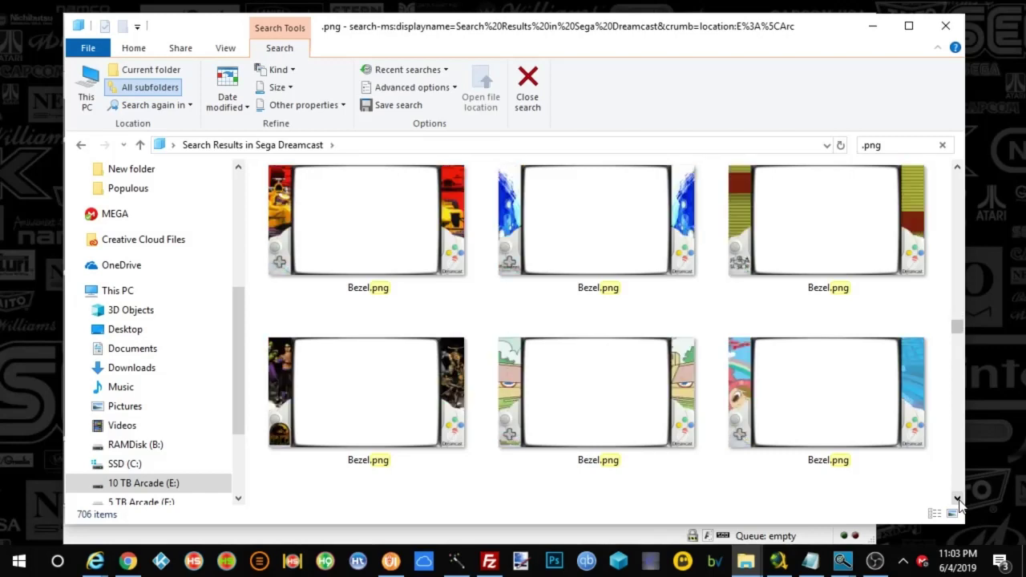
{"action": "left_click", "coordinate": [957, 499]}
{"action": "left_click", "coordinate": [957, 499]}
{"action": "left_click", "coordinate": [957, 499]}
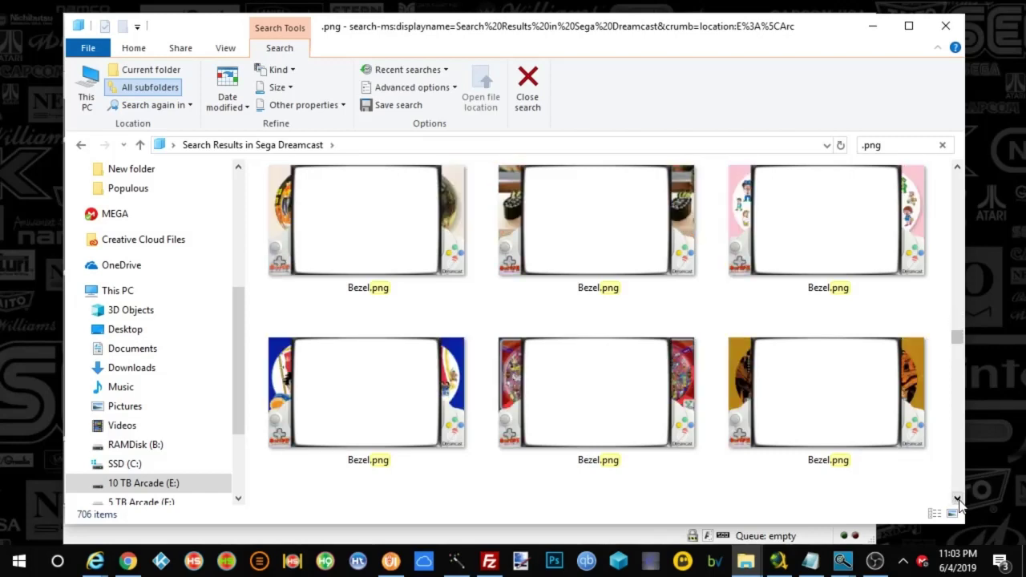
{"action": "left_click", "coordinate": [956, 499]}
{"action": "left_click", "coordinate": [957, 499]}
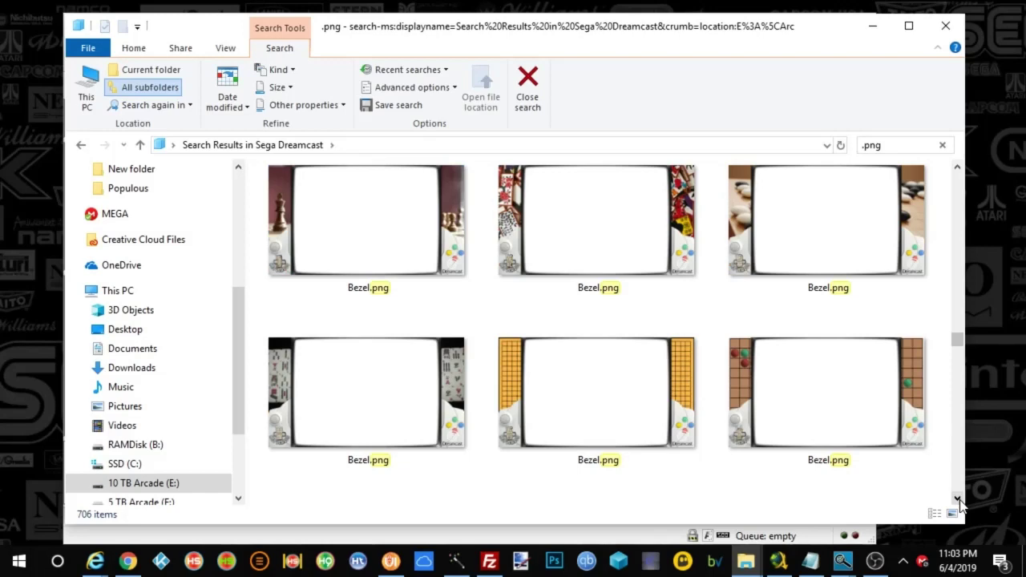
{"action": "left_click", "coordinate": [957, 498]}
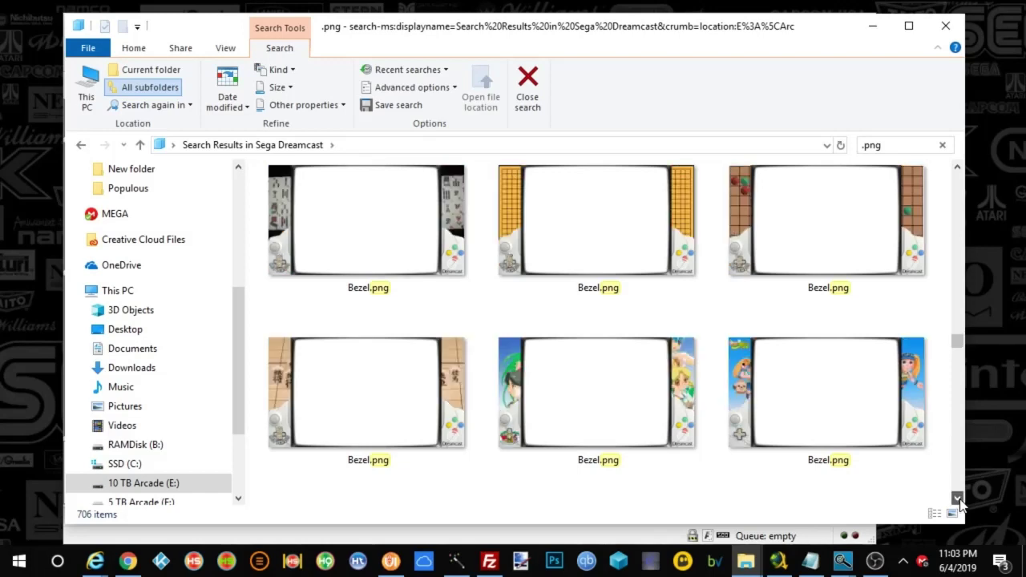
{"action": "left_click", "coordinate": [957, 498]}
{"action": "left_click", "coordinate": [957, 499]}
{"action": "left_click", "coordinate": [957, 498]}
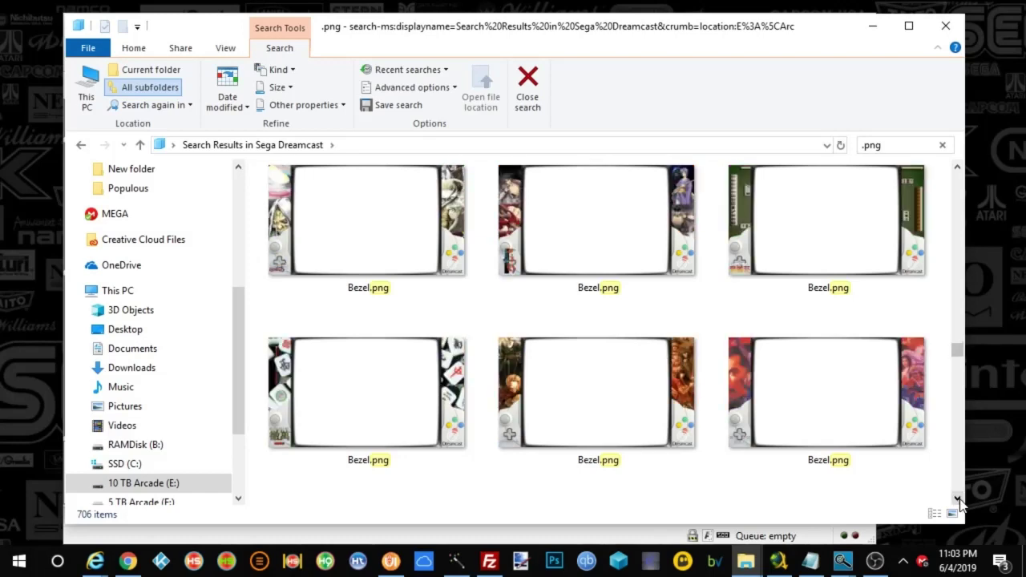
{"action": "left_click", "coordinate": [957, 498]}
{"action": "left_click", "coordinate": [957, 498]}
{"action": "left_click", "coordinate": [957, 498]}
{"action": "left_click", "coordinate": [957, 498]}
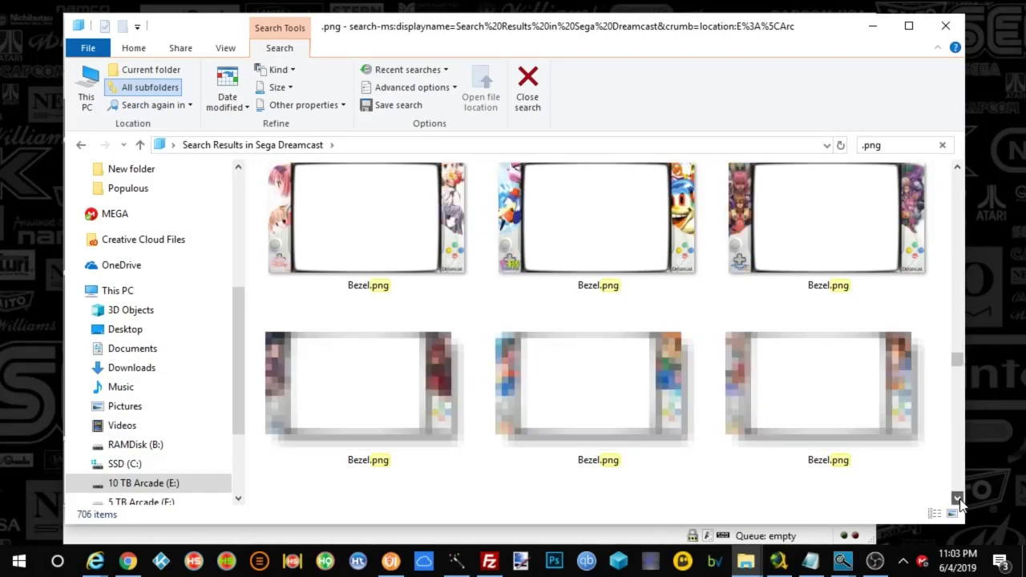
{"action": "left_click", "coordinate": [957, 499]}
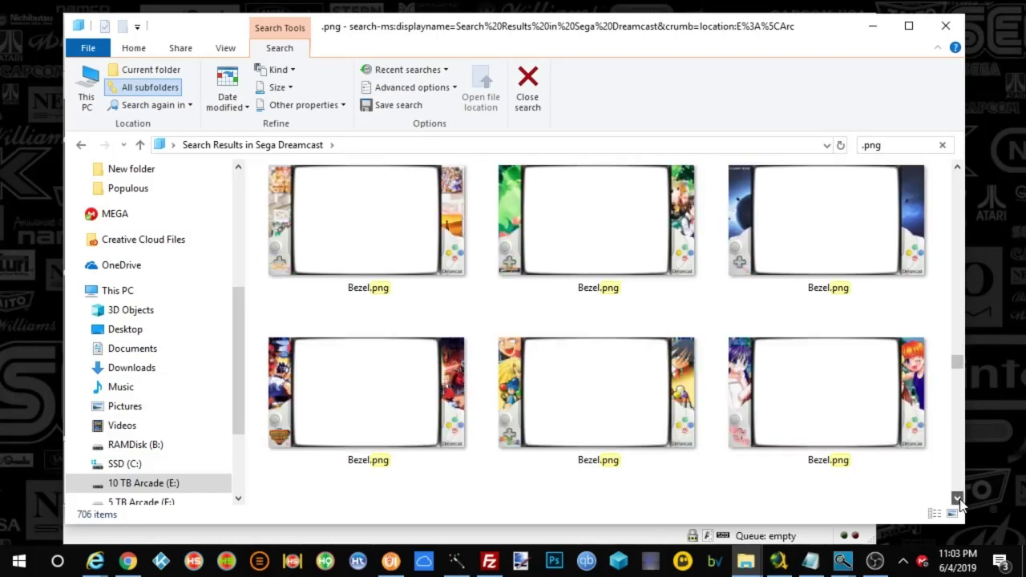
- Return several rows up to the mahjong-tile bezel and re-examine the slot machine, roulette and purple-curtain artwork passed on the way
{"action": "left_click", "coordinate": [957, 166]}
{"action": "left_click", "coordinate": [957, 167]}
{"action": "left_click", "coordinate": [957, 167]}
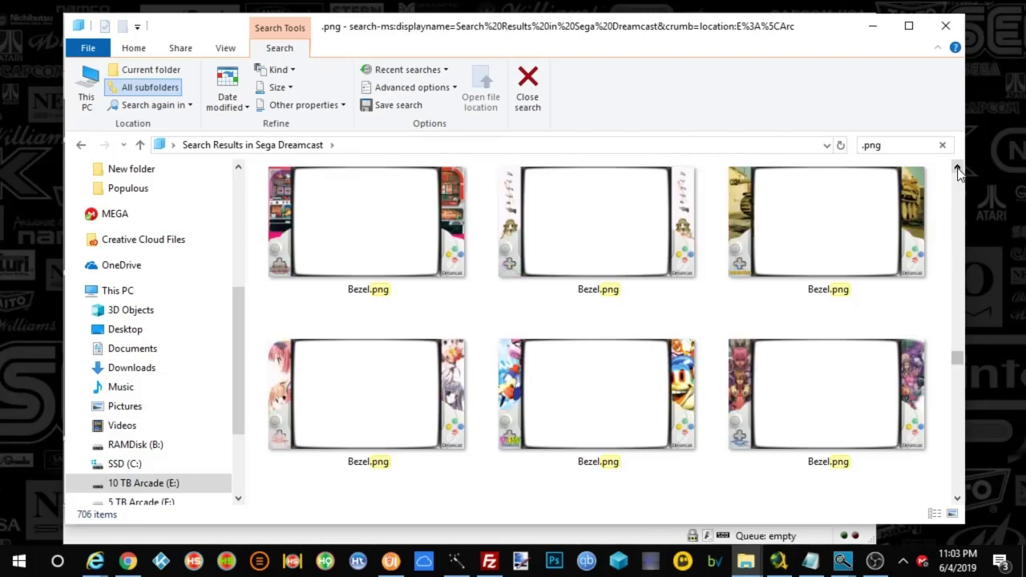
{"action": "left_click", "coordinate": [957, 167]}
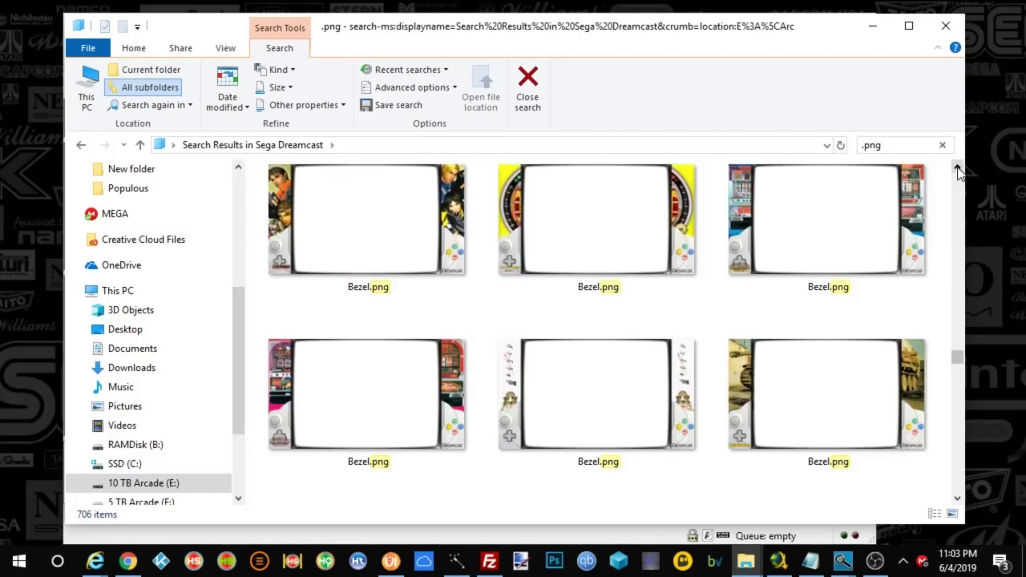
{"action": "left_click", "coordinate": [958, 169]}
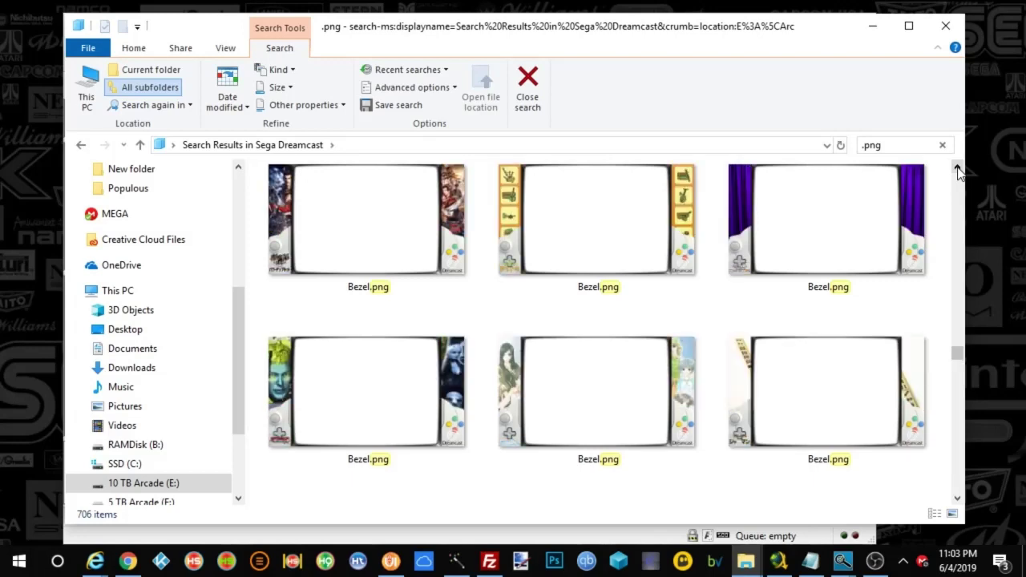
{"action": "left_click", "coordinate": [958, 169]}
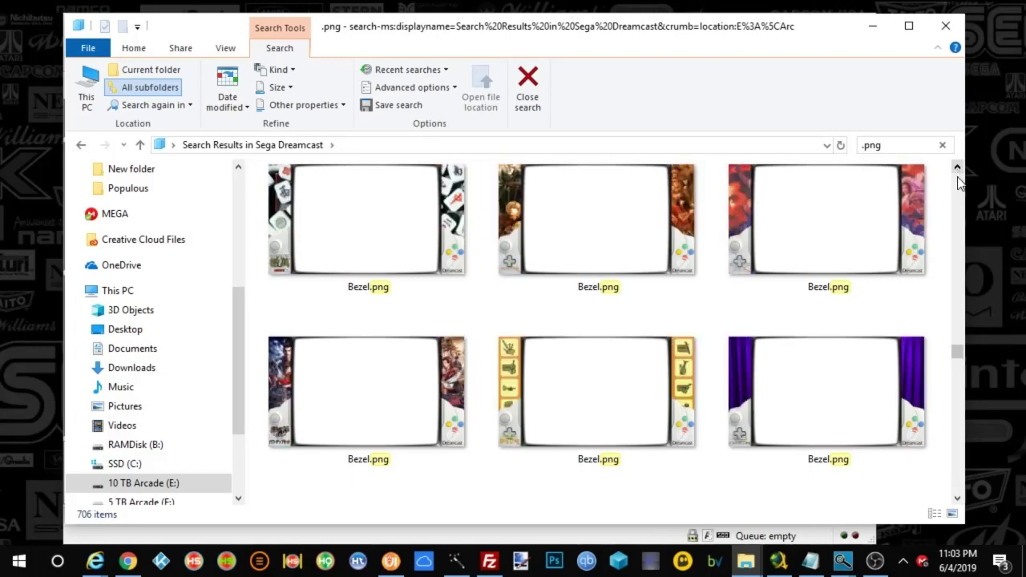
- Browse on down the Bezel.png thumbnails past the roulette, slot machine and tank bezels, examining each row's side artwork as far as the repeated anime and robot designs
{"action": "left_click", "coordinate": [957, 499]}
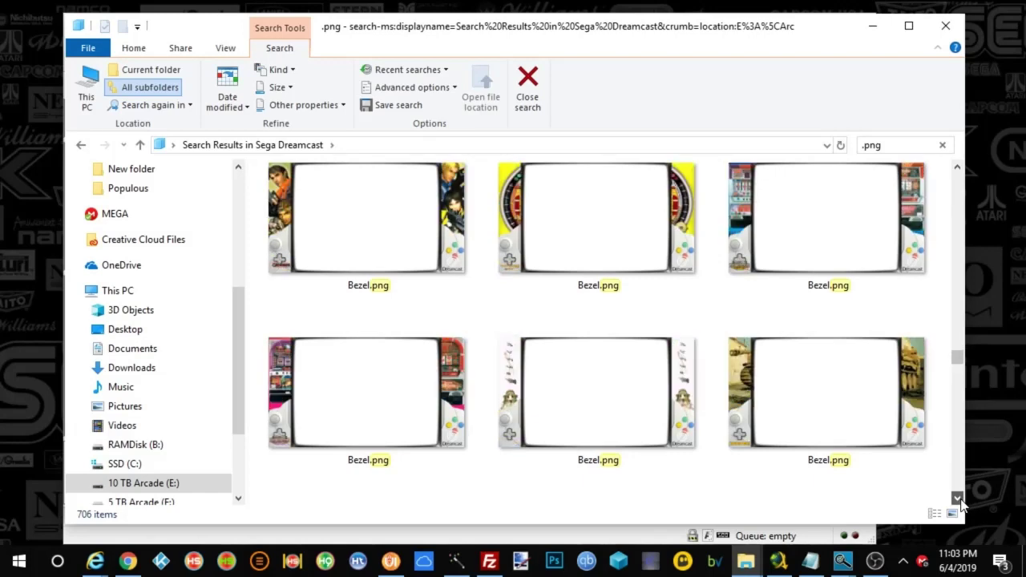
{"action": "left_click", "coordinate": [957, 498]}
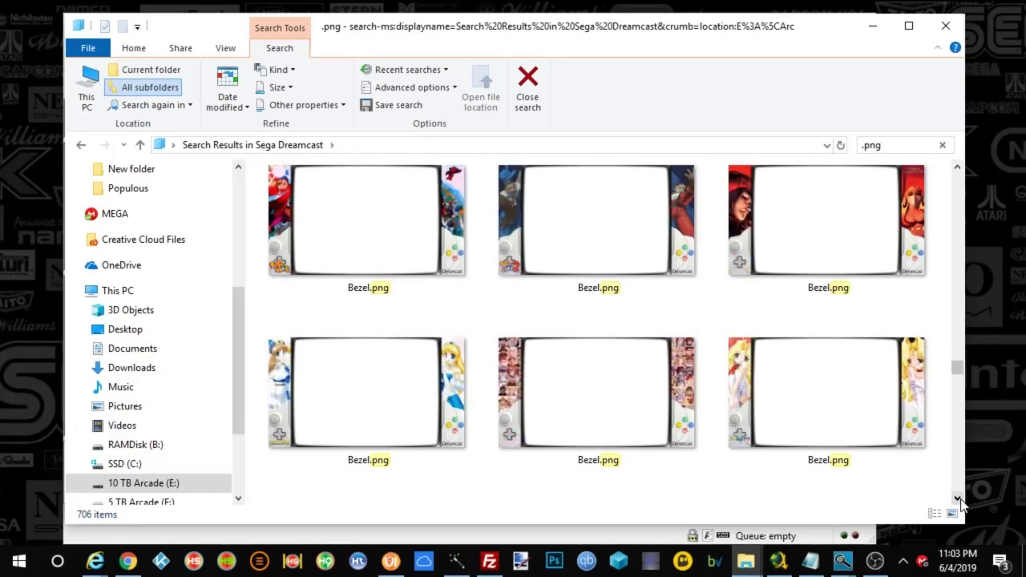
{"action": "left_click", "coordinate": [957, 498]}
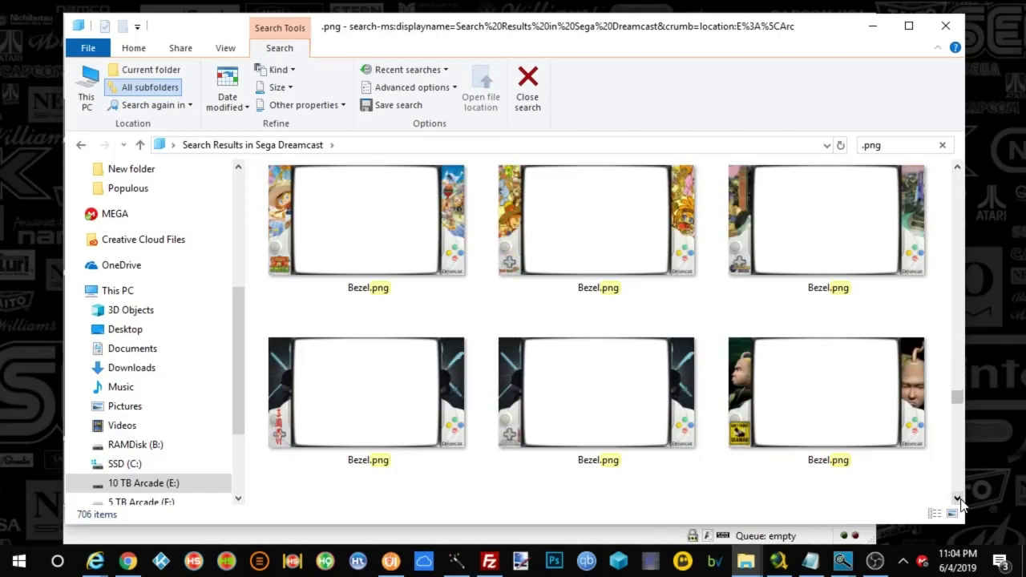
{"action": "scroll", "coordinate": [959, 501], "scroll_direction": "down", "scroll_amount": 5}
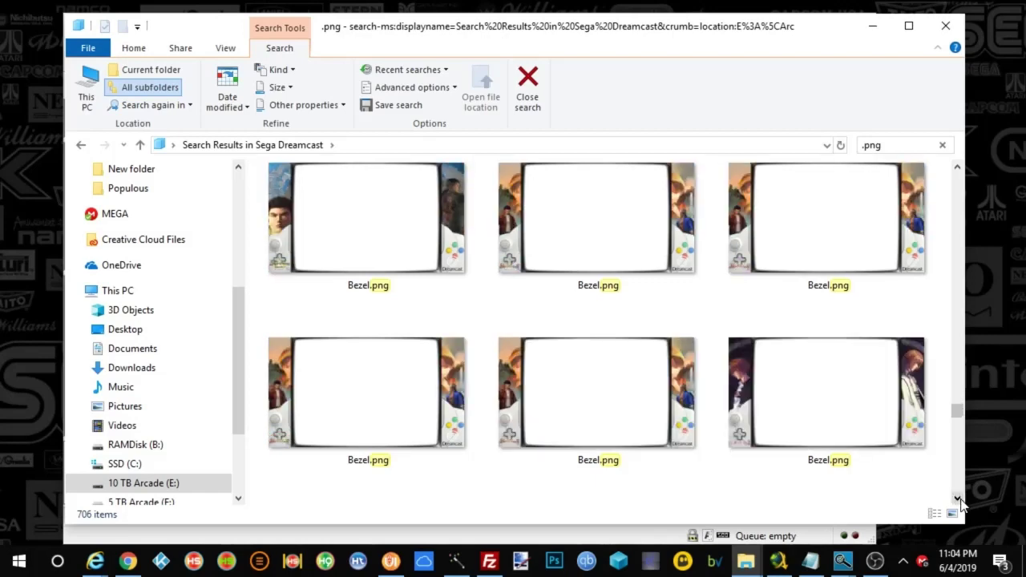
{"action": "left_click", "coordinate": [957, 168]}
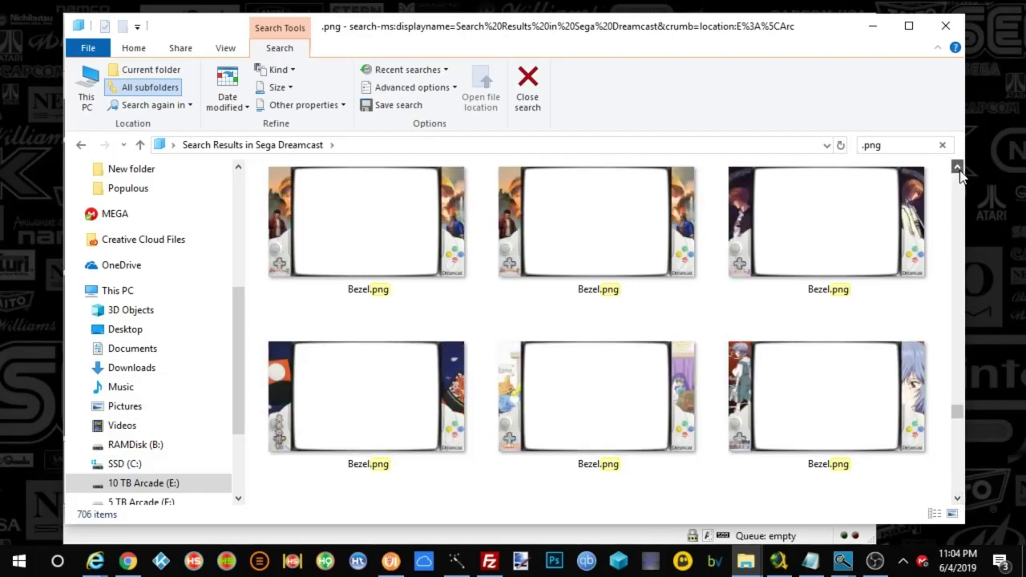
{"action": "left_click", "coordinate": [958, 499]}
{"action": "left_click", "coordinate": [958, 500]}
{"action": "left_click", "coordinate": [958, 499]}
{"action": "left_click", "coordinate": [958, 499]}
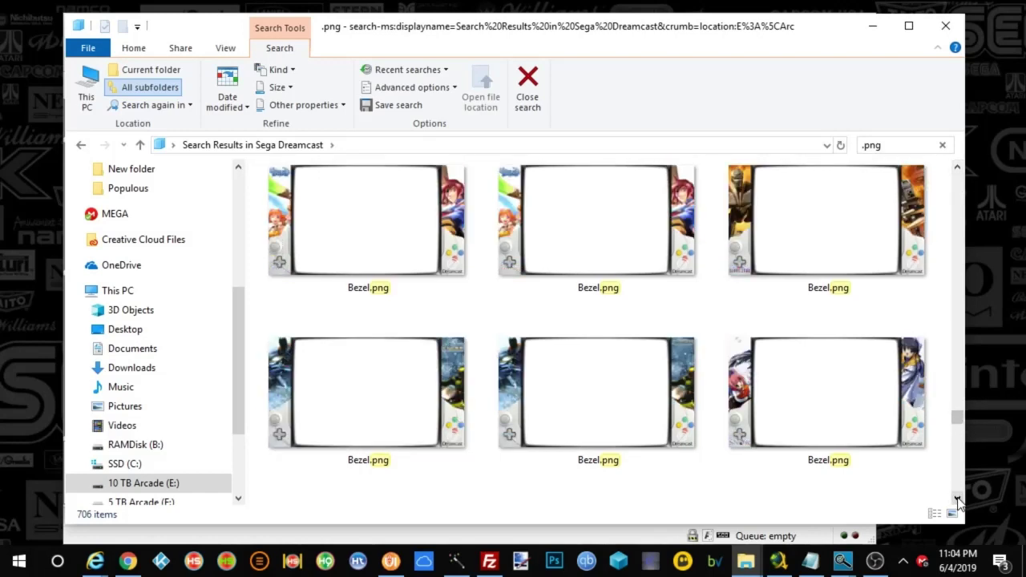
- Examine the further rows of bezels, from the South Park and Spider-Man artwork through the surfing and system disc designs to the snowboarding bezel
{"action": "left_click", "coordinate": [958, 499]}
{"action": "left_click", "coordinate": [958, 499]}
{"action": "left_click", "coordinate": [957, 499]}
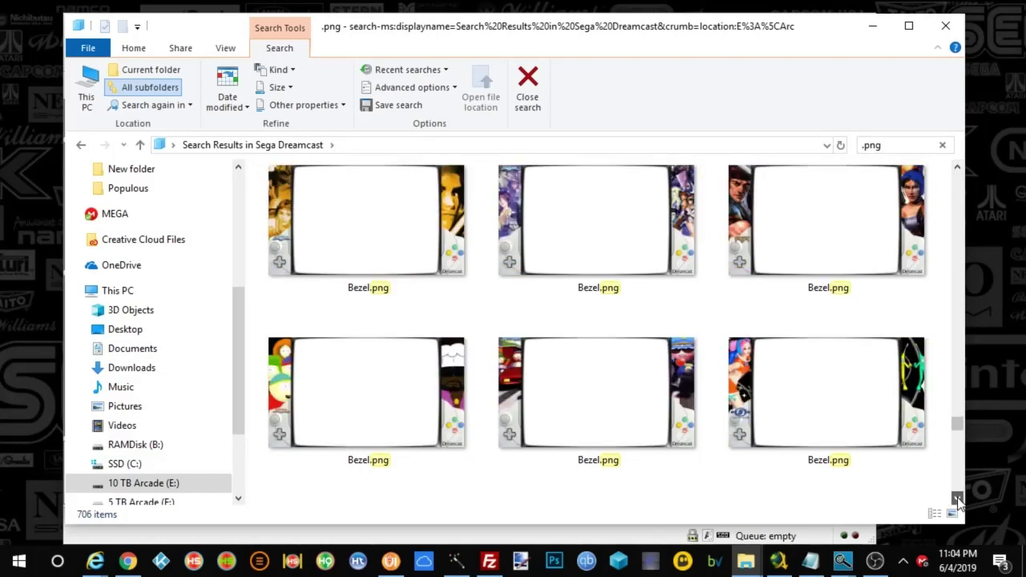
{"action": "left_click", "coordinate": [958, 499]}
{"action": "left_click", "coordinate": [958, 499]}
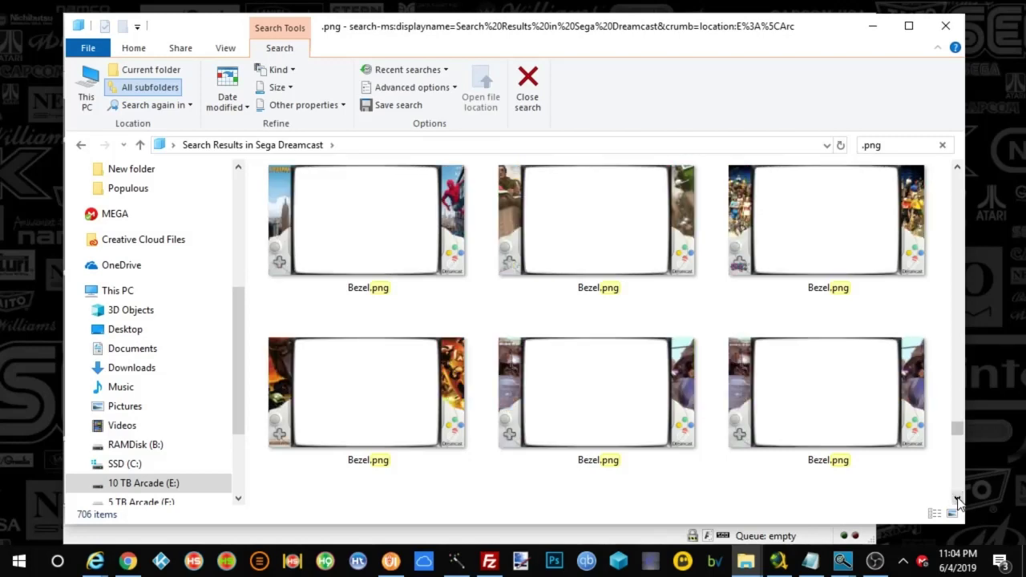
{"action": "left_click", "coordinate": [958, 499]}
{"action": "left_click", "coordinate": [957, 499]}
{"action": "left_click", "coordinate": [957, 500]}
{"action": "left_click", "coordinate": [957, 499]}
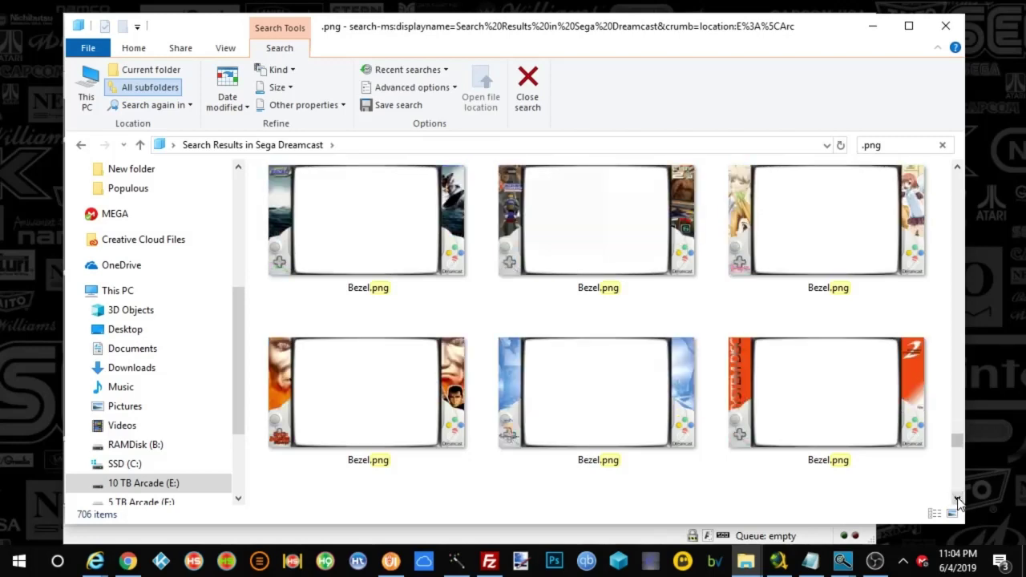
{"action": "left_click", "coordinate": [957, 499]}
{"action": "left_click", "coordinate": [958, 499]}
{"action": "left_click", "coordinate": [957, 499]}
{"action": "left_click", "coordinate": [958, 499]}
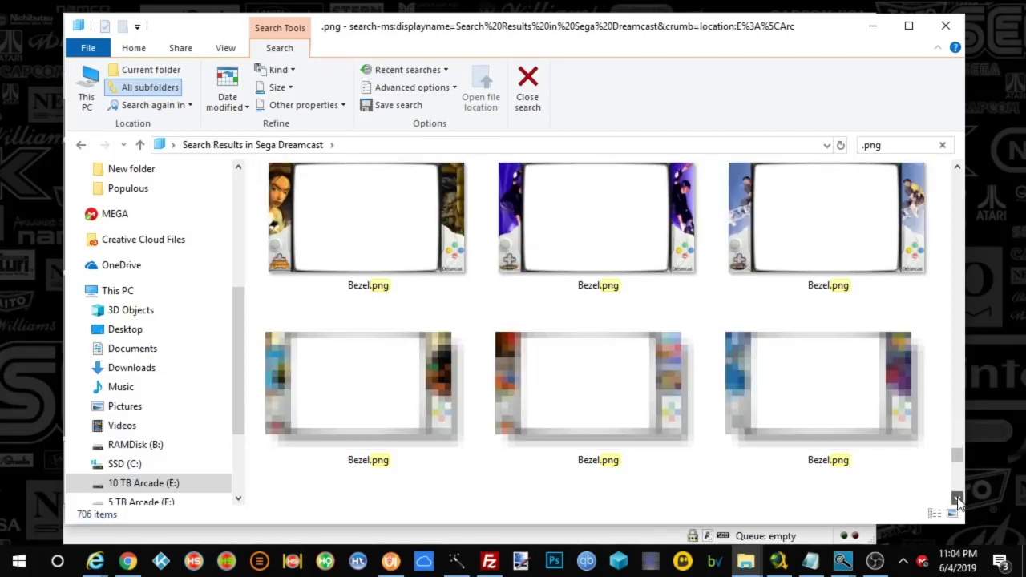
- Continue through the Toy Story, soccer and face-to-face fighter bezels down to the bezel whose thumbnail has a black screen area
{"action": "left_click", "coordinate": [958, 499]}
{"action": "left_click", "coordinate": [958, 499]}
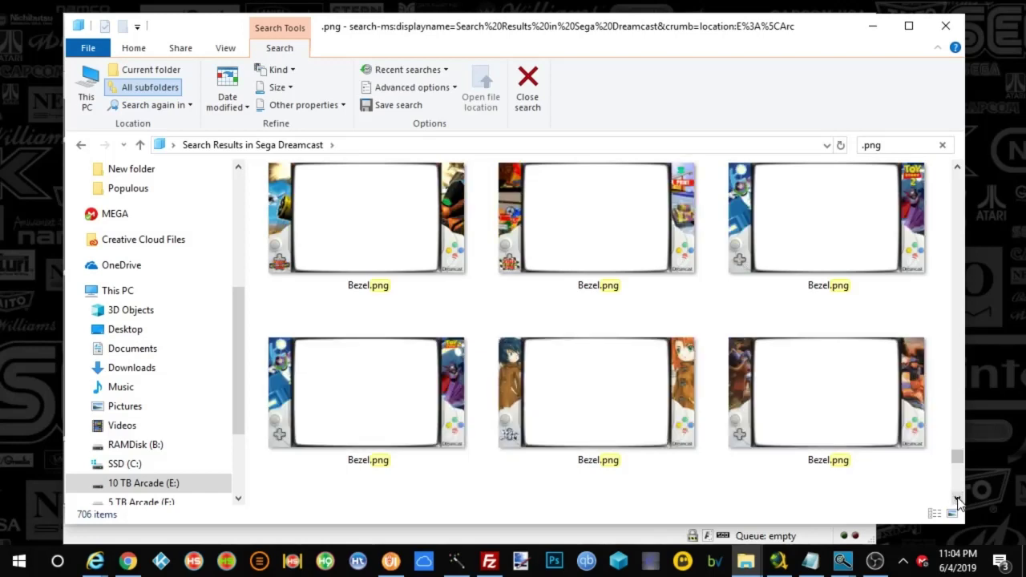
{"action": "left_click", "coordinate": [958, 500]}
{"action": "left_click", "coordinate": [957, 500]}
{"action": "left_click", "coordinate": [958, 499]}
{"action": "left_click", "coordinate": [957, 499]}
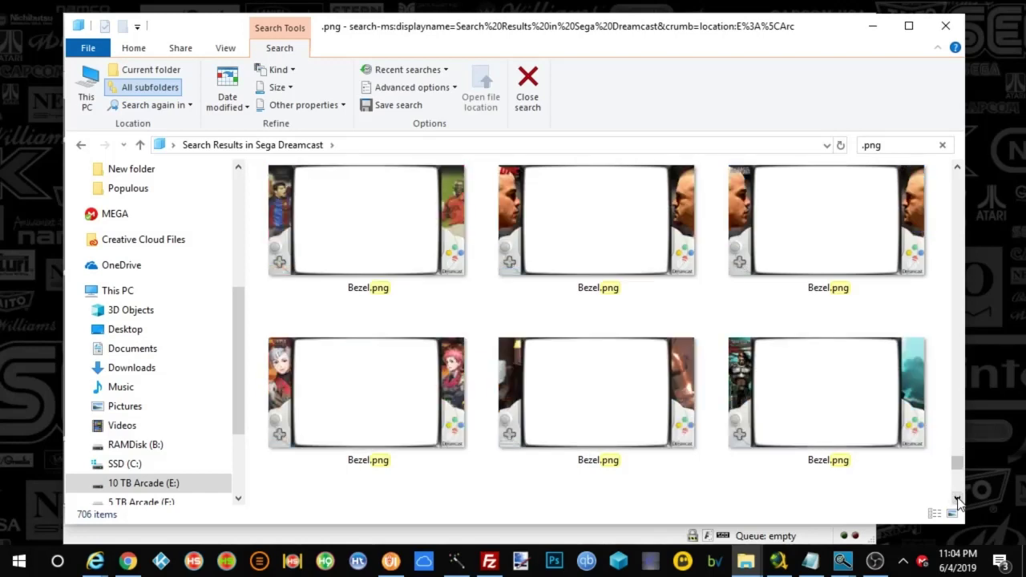
{"action": "left_click", "coordinate": [957, 499]}
{"action": "left_click", "coordinate": [958, 499]}
{"action": "left_click", "coordinate": [957, 499]}
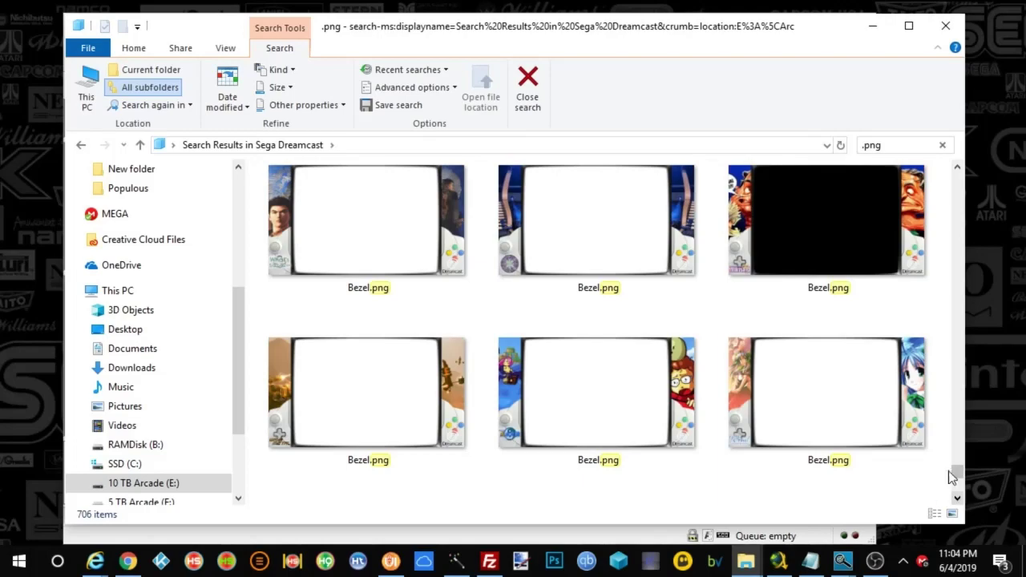
- Open the black-screened Bezel.png in paint.net twice to check the transparency of its screen area, closing it each time
{"action": "left_click", "coordinate": [823, 245]}
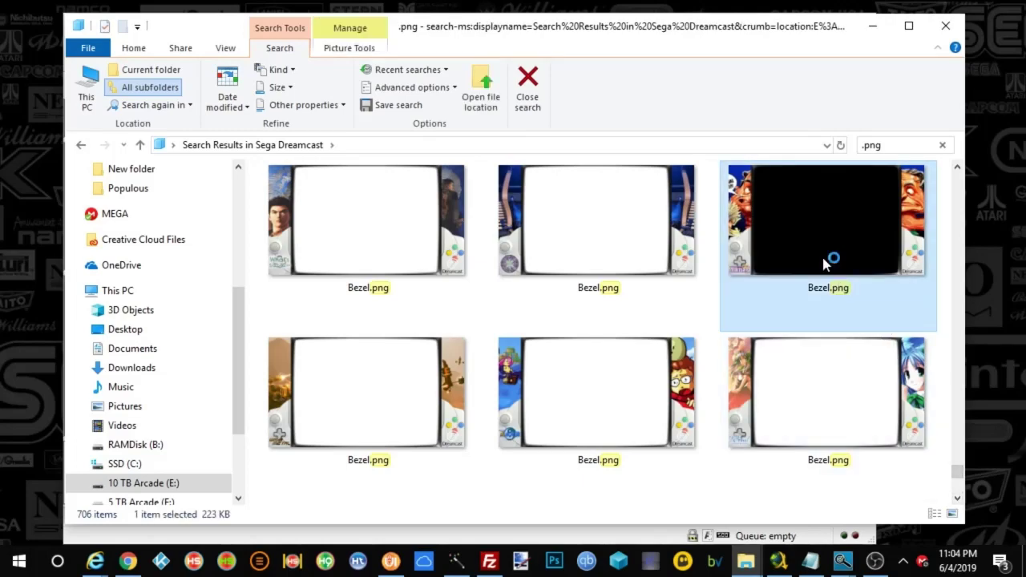
{"action": "double_click", "coordinate": [854, 271]}
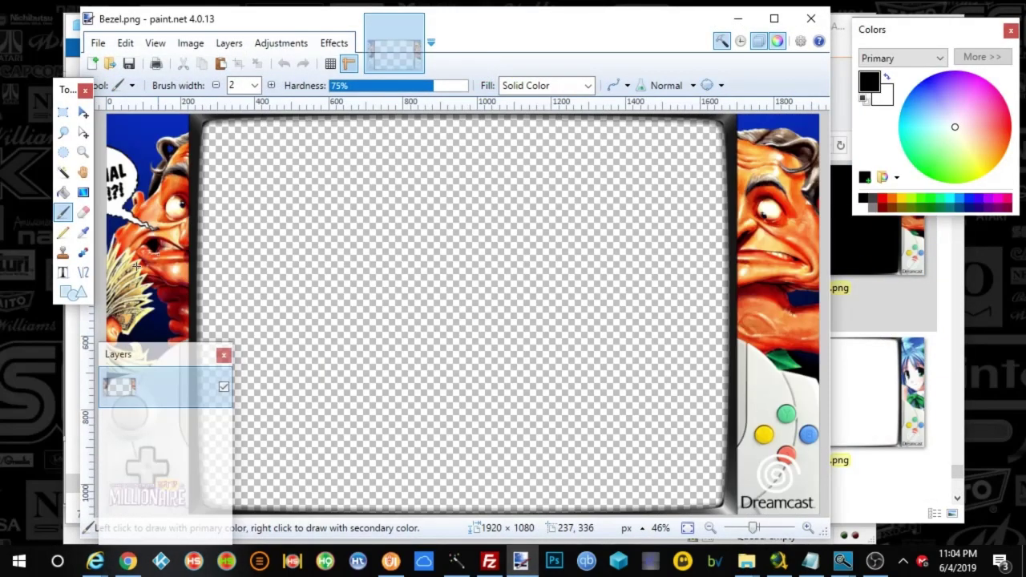
{"action": "left_click", "coordinate": [812, 19]}
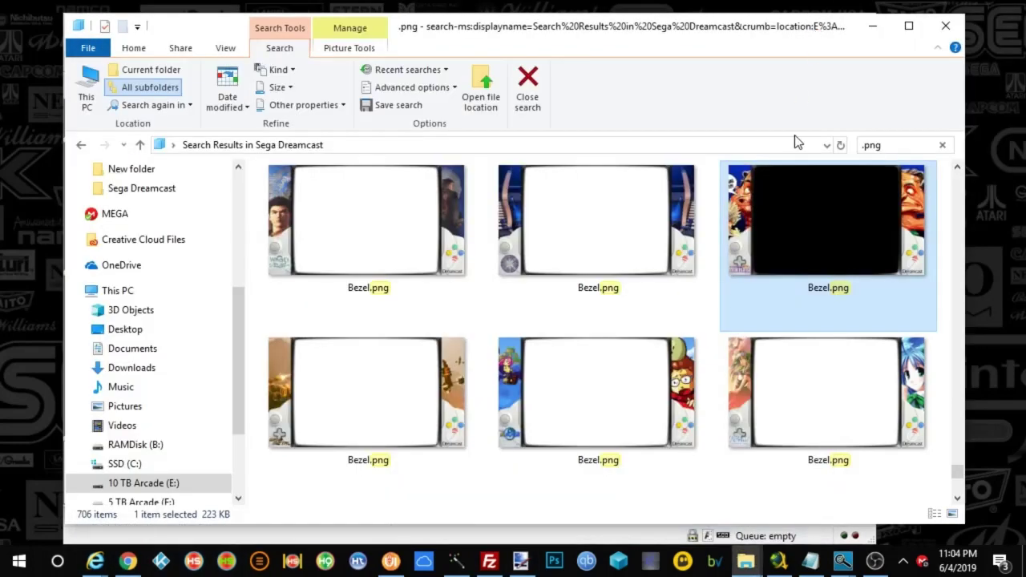
{"action": "right_click", "coordinate": [788, 235]}
{"action": "left_click", "coordinate": [717, 240]}
{"action": "double_click", "coordinate": [793, 234]}
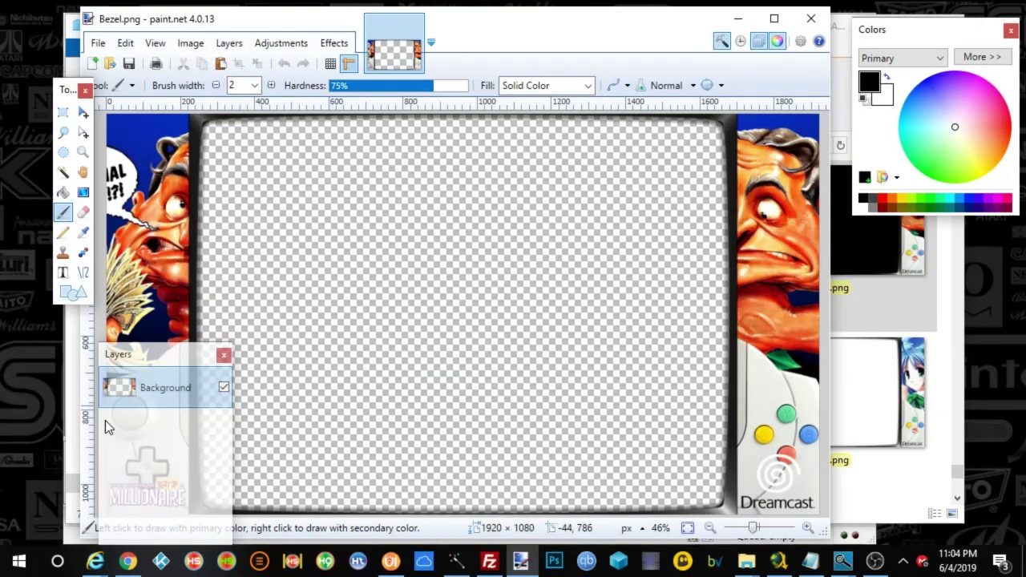
{"action": "left_click", "coordinate": [828, 22]}
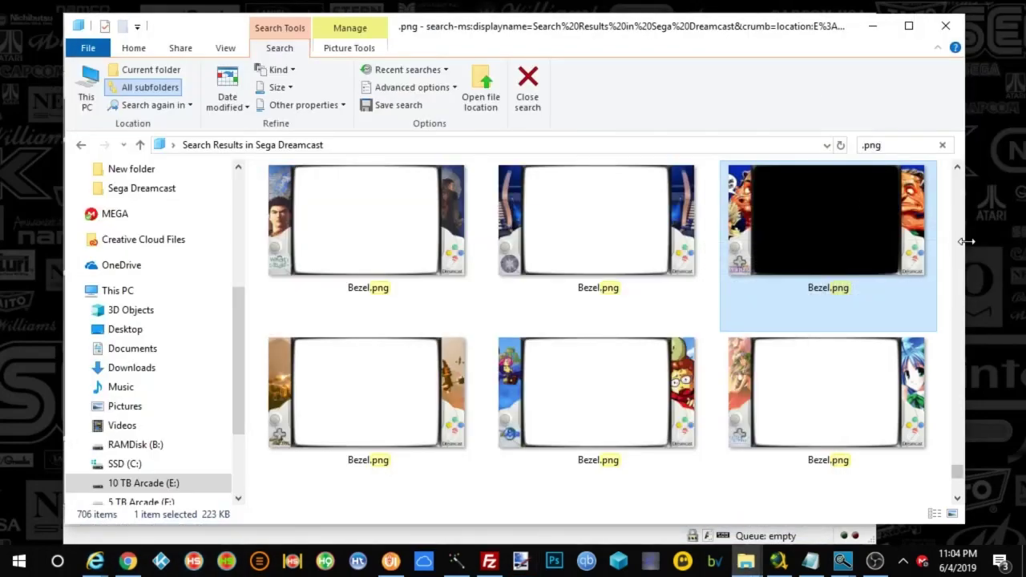
- Widen the search results window slightly and reopen the black-screened Bezel.png in paint.net
{"action": "left_click_drag", "start_coordinate": [966, 241], "coordinate": [1000, 242]}
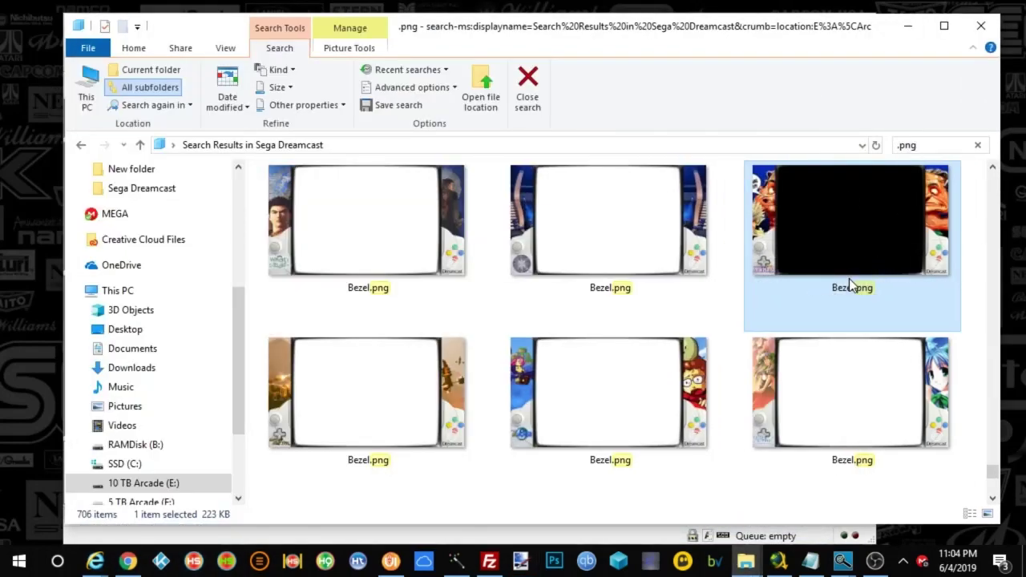
{"action": "right_click", "coordinate": [808, 232]}
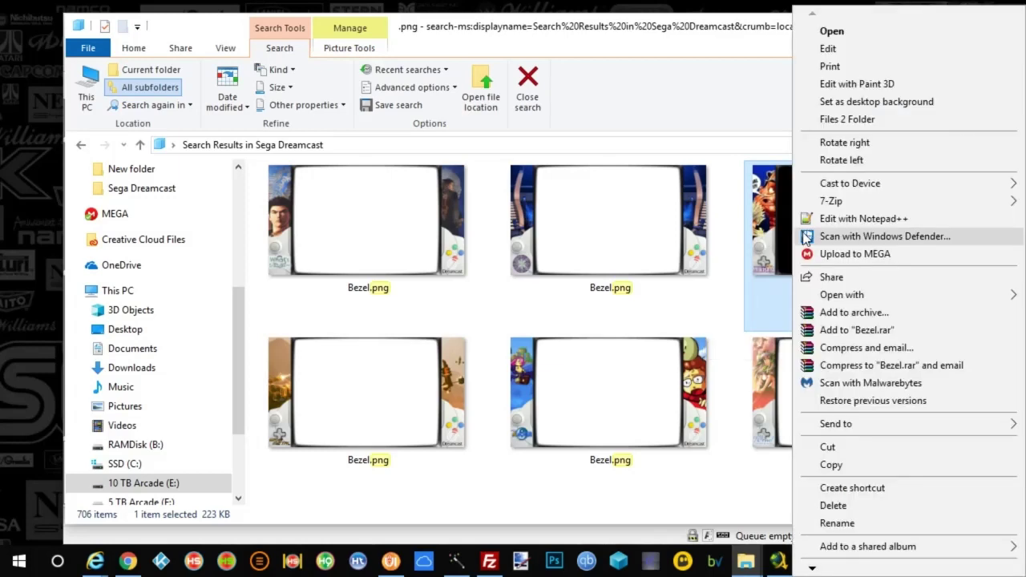
{"action": "left_click", "coordinate": [832, 35]}
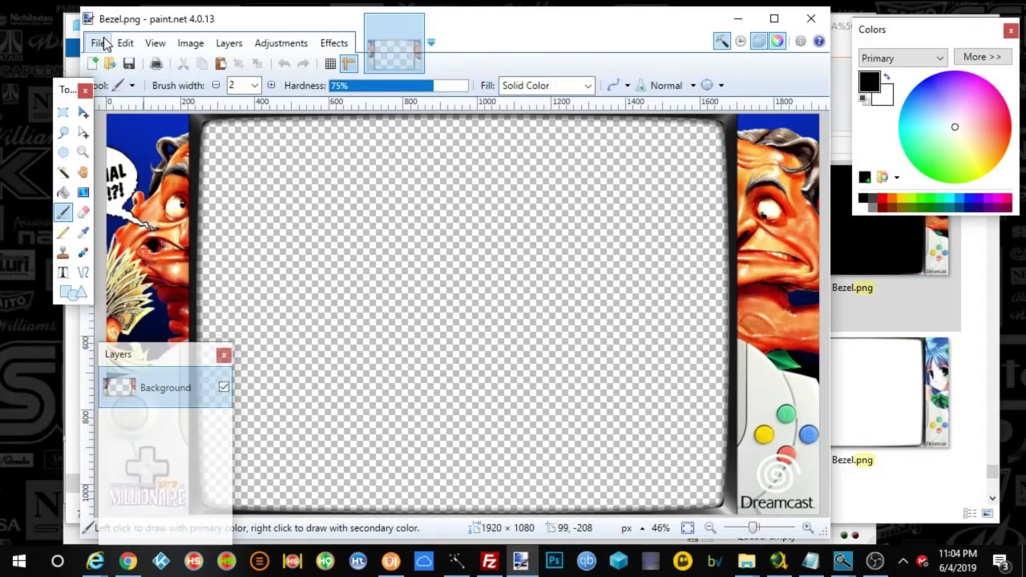
- Re-save the image as Bezel.png in its Who Wants to Beat Up a Millionaire (USA) folder with auto-detected bit depth, and close paint.net
{"action": "left_click", "coordinate": [104, 44]}
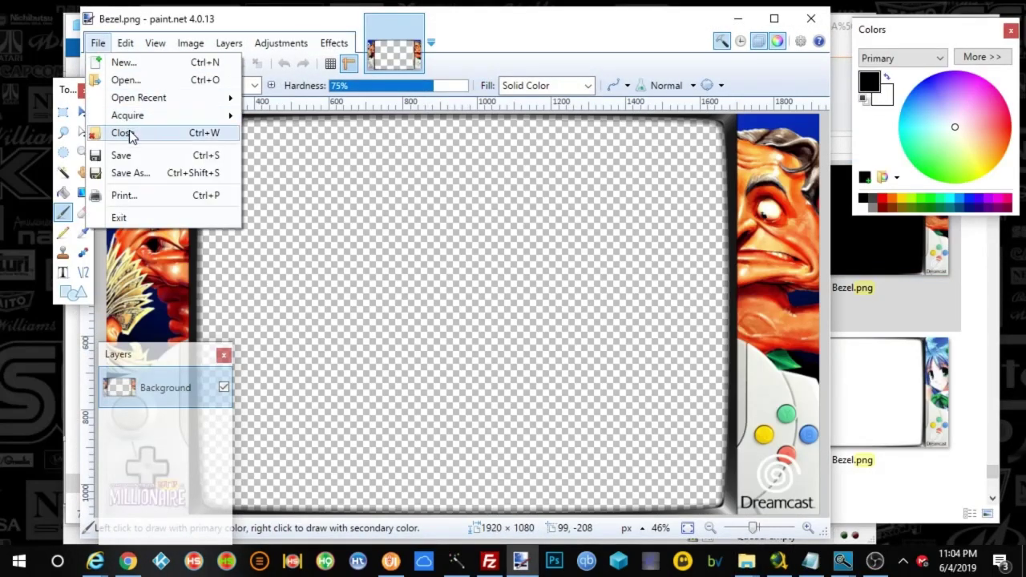
{"action": "left_click", "coordinate": [163, 166]}
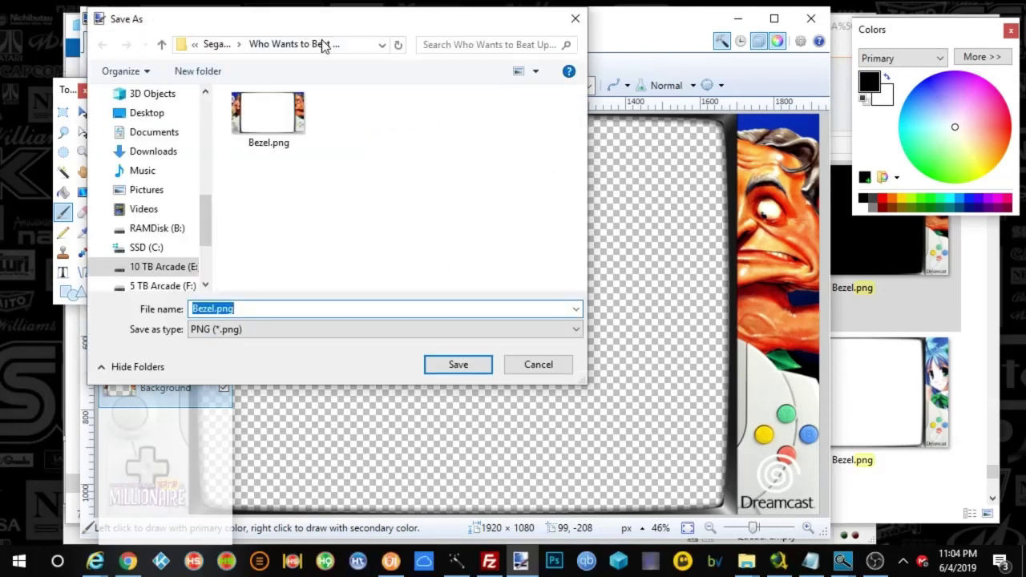
{"action": "left_click", "coordinate": [365, 47]}
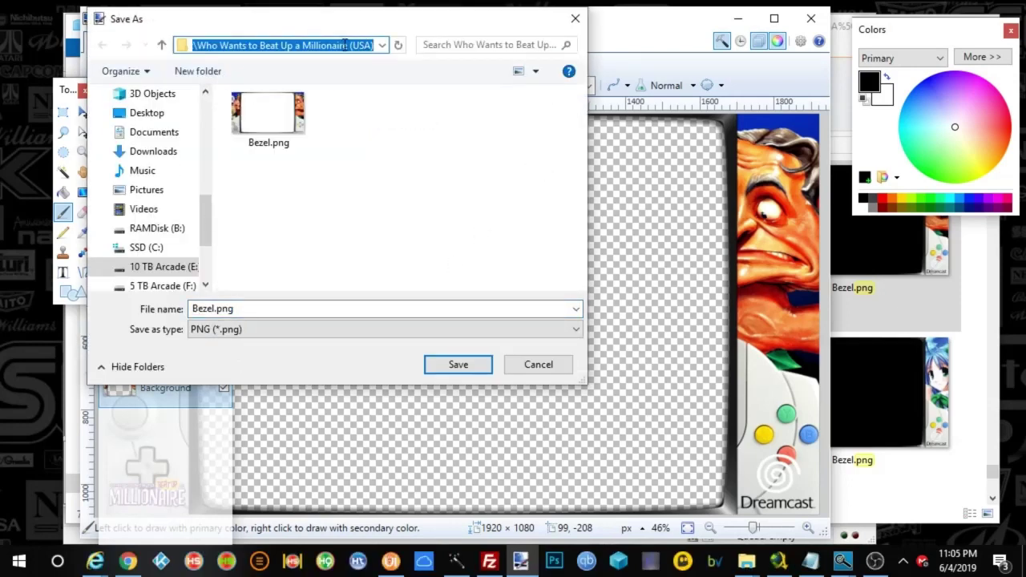
{"action": "left_click", "coordinate": [452, 369]}
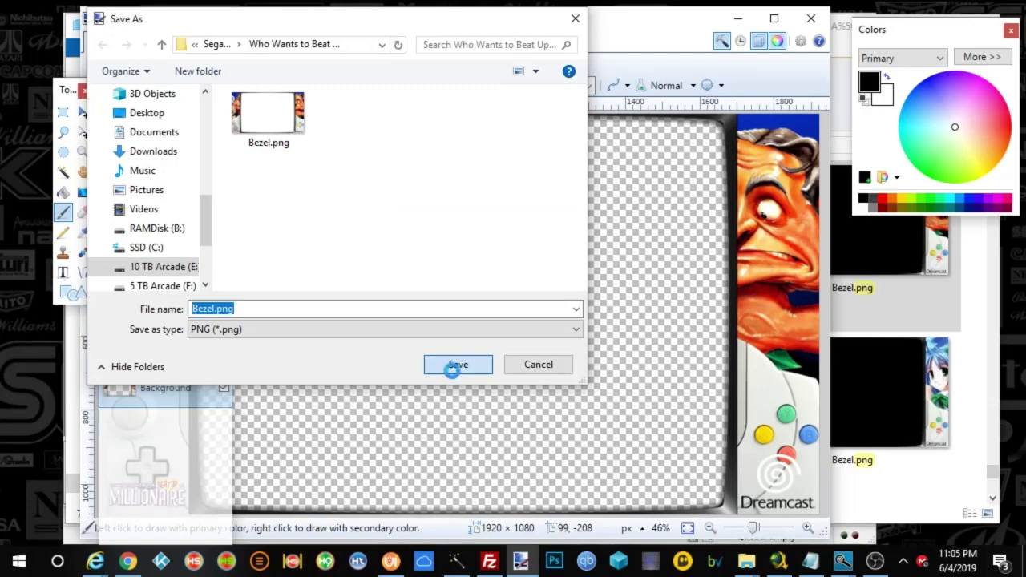
{"action": "left_click", "coordinate": [538, 299]}
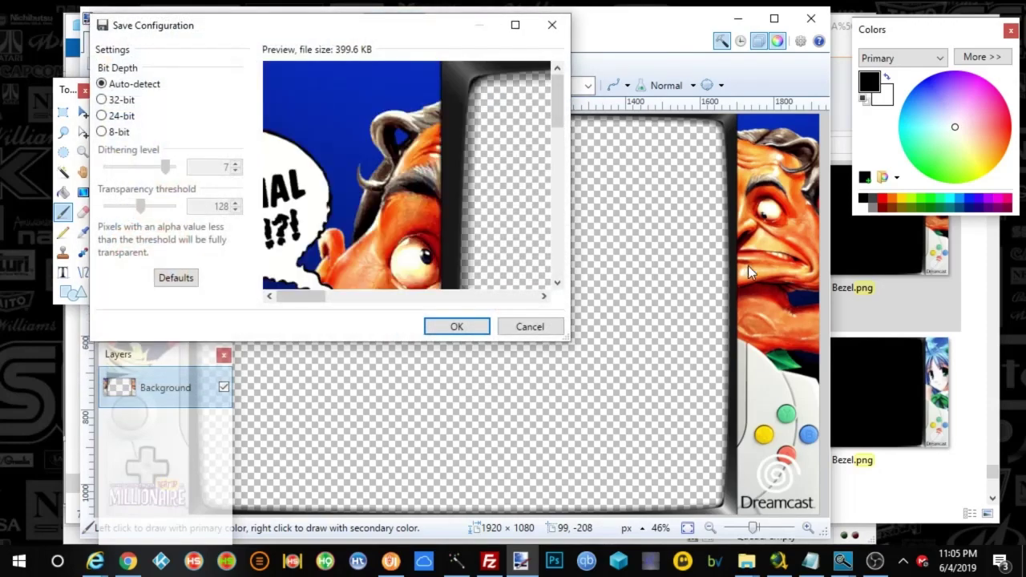
{"action": "left_click", "coordinate": [453, 326]}
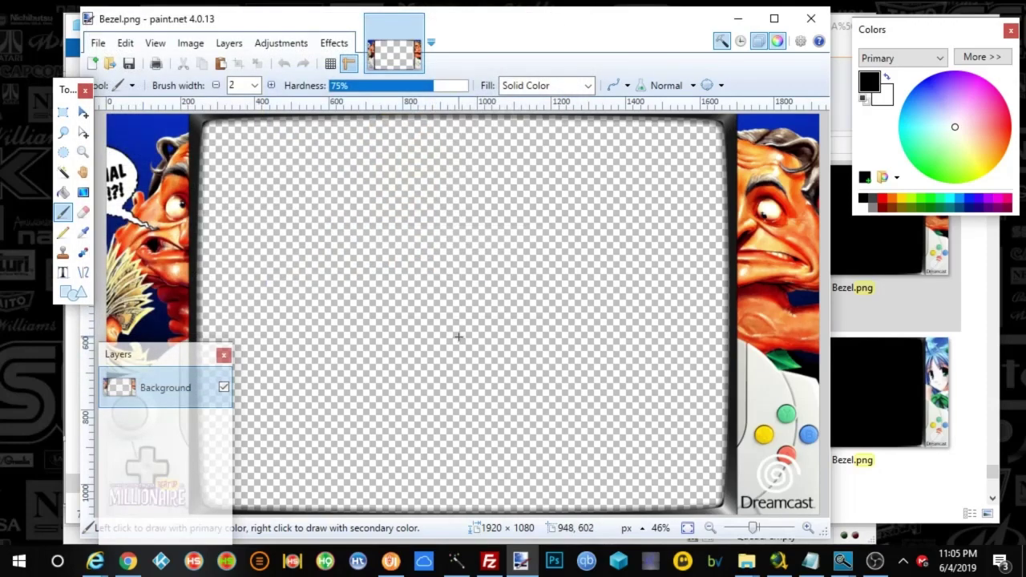
{"action": "left_click", "coordinate": [808, 22]}
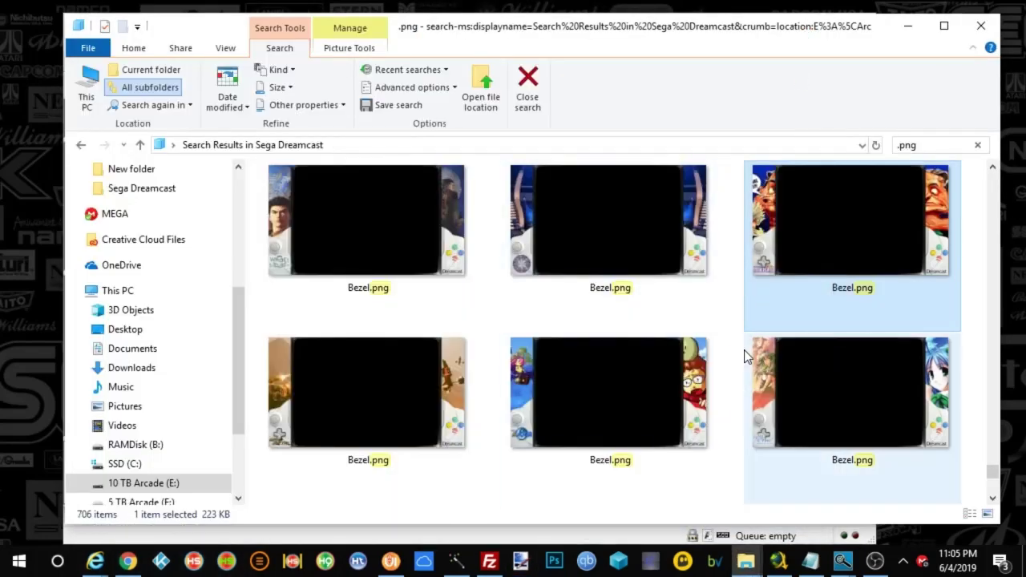
- Look through the last rows of game bezels down to the default Dreamcast designs, including the Scanlines, NoTV, ThickTV and ThinTV versions
{"action": "scroll", "coordinate": [746, 353], "scroll_direction": "down", "scroll_amount": 2}
{"action": "scroll", "coordinate": [745, 359], "scroll_direction": "down", "scroll_amount": 5}
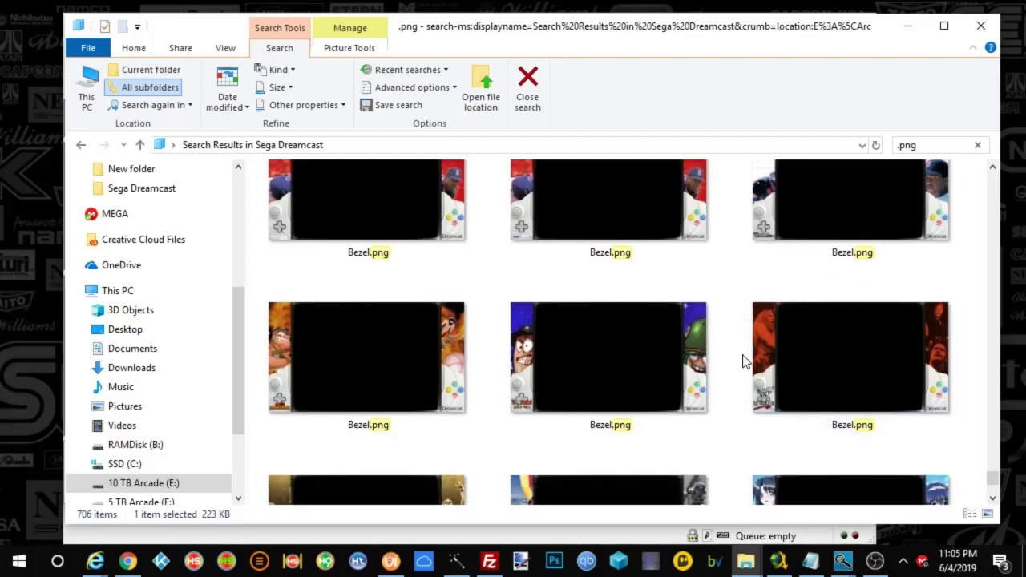
{"action": "scroll", "coordinate": [742, 363], "scroll_direction": "down", "scroll_amount": 2}
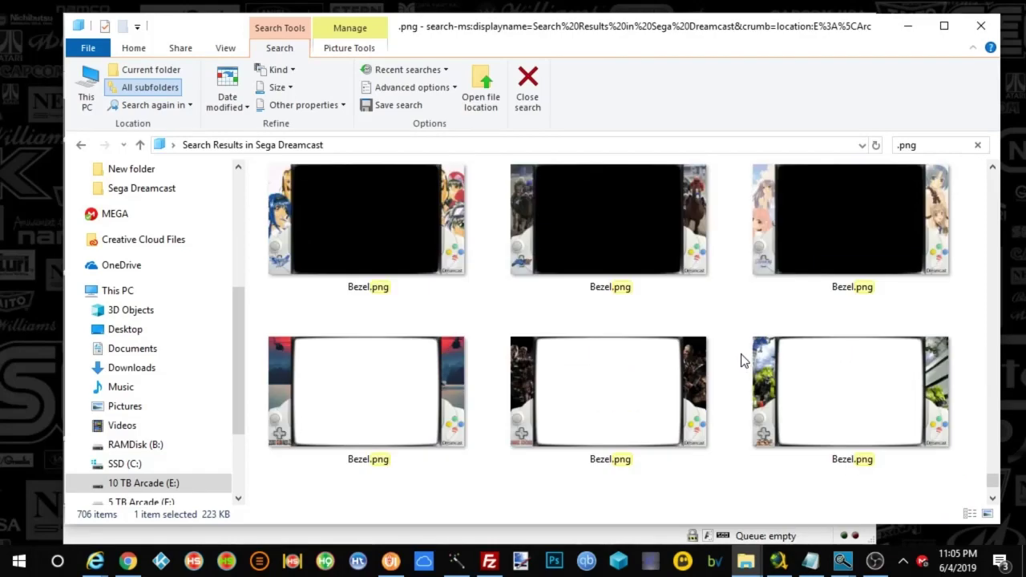
{"action": "scroll", "coordinate": [741, 360], "scroll_direction": "up", "scroll_amount": 5}
{"action": "scroll", "coordinate": [742, 360], "scroll_direction": "down", "scroll_amount": 5}
{"action": "scroll", "coordinate": [741, 360], "scroll_direction": "up", "scroll_amount": 3}
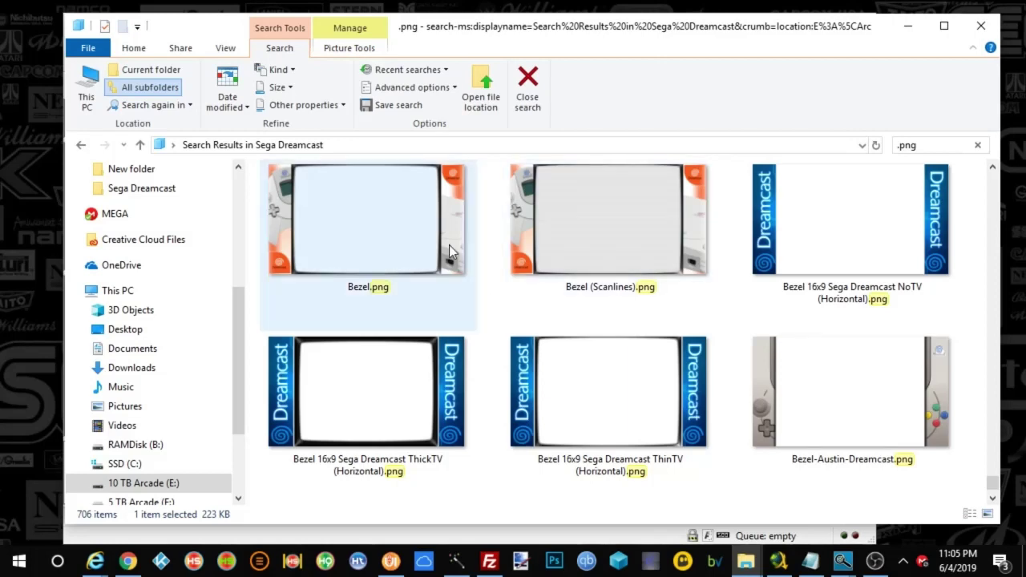
- Leave the search results and open the RocketLauncher folder under Arcade-PC\hyperspin on the 10 TB Arcade (E:) drive
{"action": "left_click", "coordinate": [139, 146]}
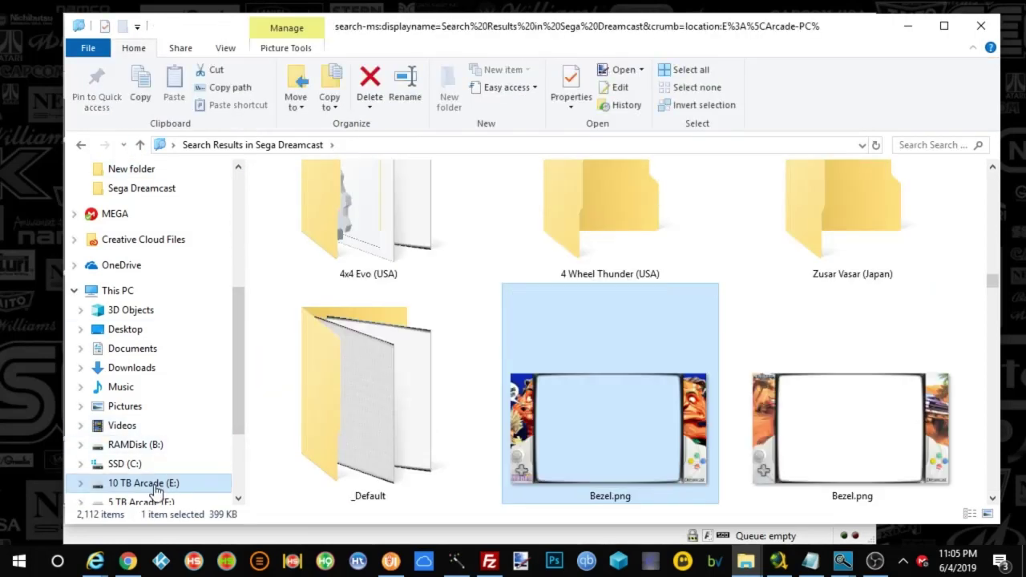
{"action": "left_click", "coordinate": [165, 484]}
{"action": "double_click", "coordinate": [280, 200]}
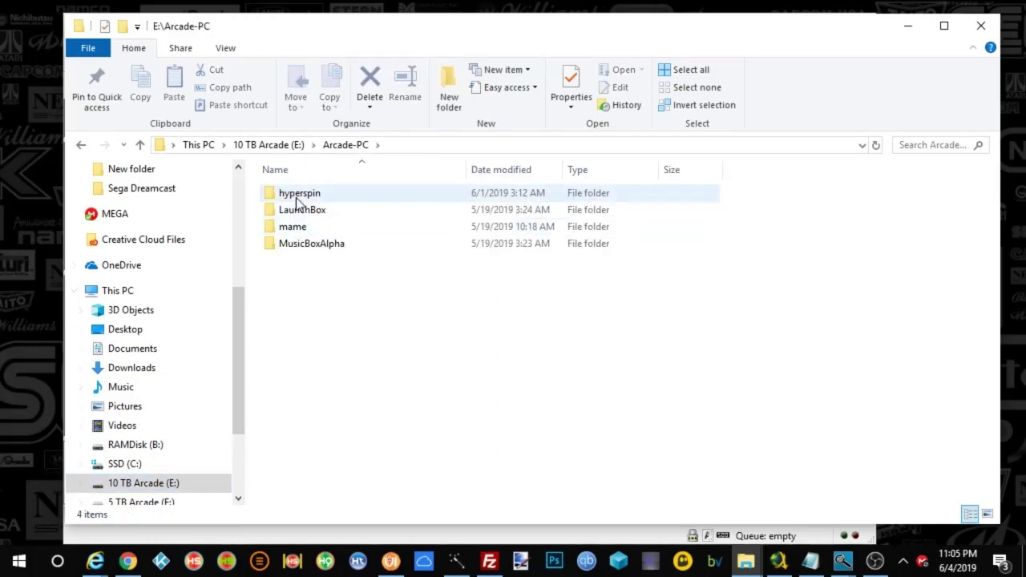
{"action": "double_click", "coordinate": [297, 200]}
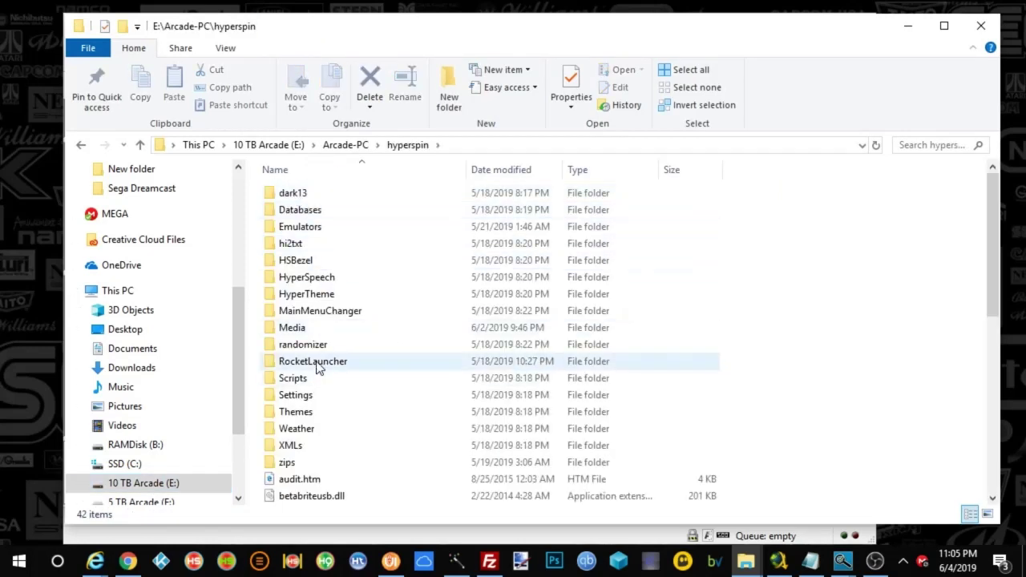
{"action": "double_click", "coordinate": [314, 362]}
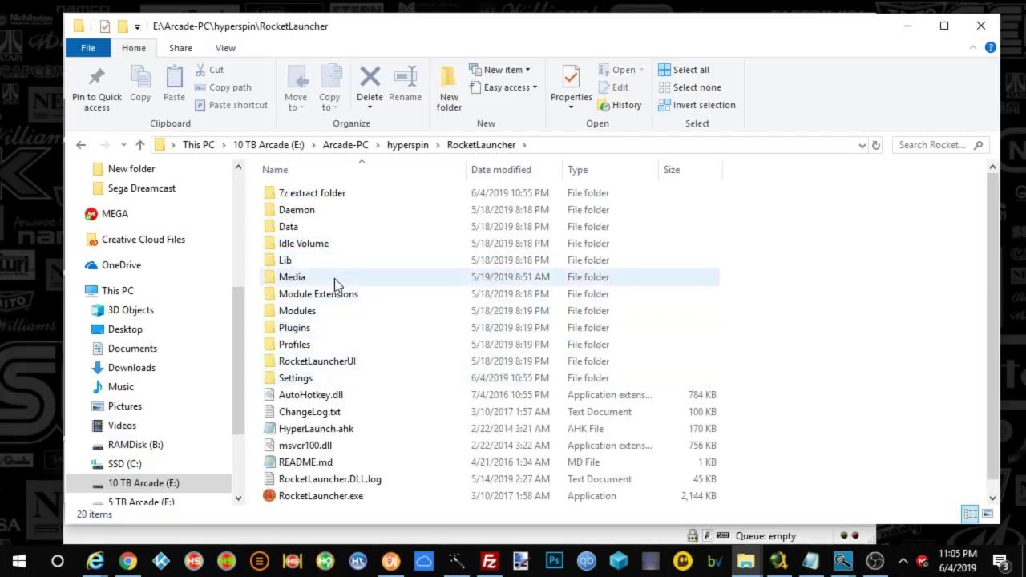
- Open the Sega Dreamcast folder inside RocketLauncher's Media\Bezels folder
{"action": "double_click", "coordinate": [334, 278]}
{"action": "double_click", "coordinate": [311, 227]}
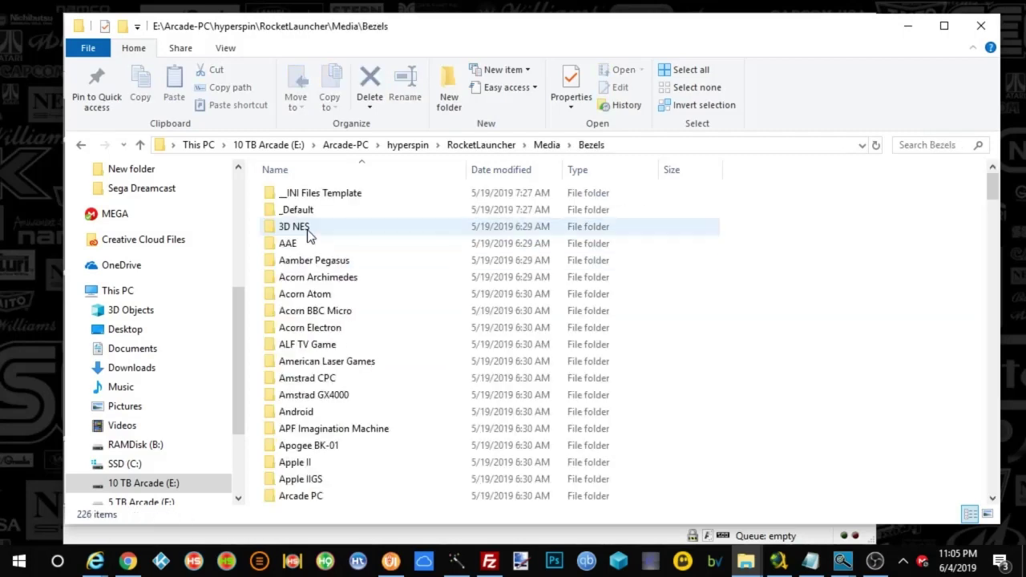
{"action": "scroll", "coordinate": [308, 233], "scroll_direction": "down", "scroll_amount": 20}
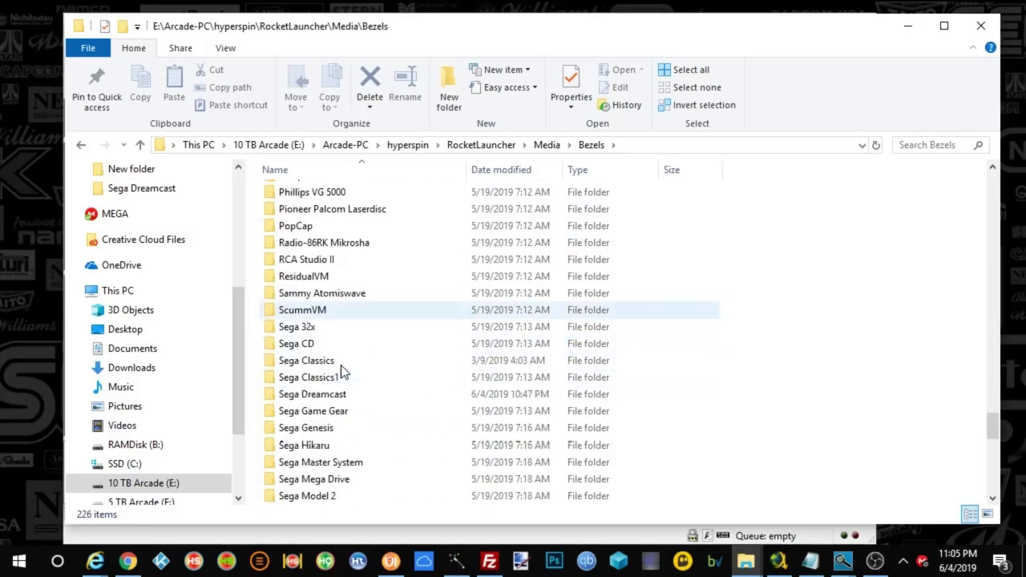
{"action": "scroll", "coordinate": [341, 366], "scroll_direction": "down", "scroll_amount": 10}
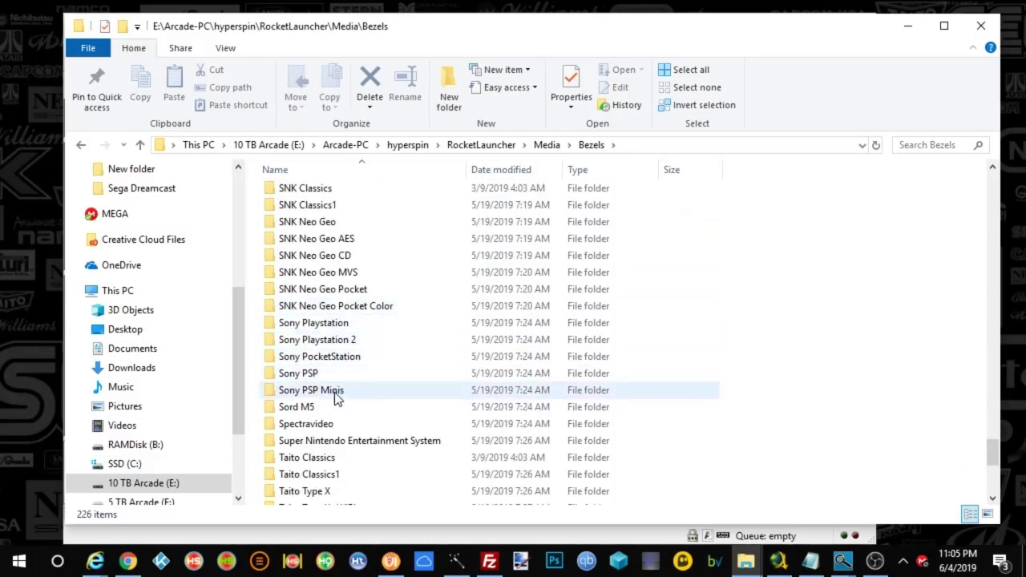
{"action": "scroll", "coordinate": [336, 393], "scroll_direction": "up", "scroll_amount": 7}
{"action": "scroll", "coordinate": [328, 377], "scroll_direction": "up", "scroll_amount": 6}
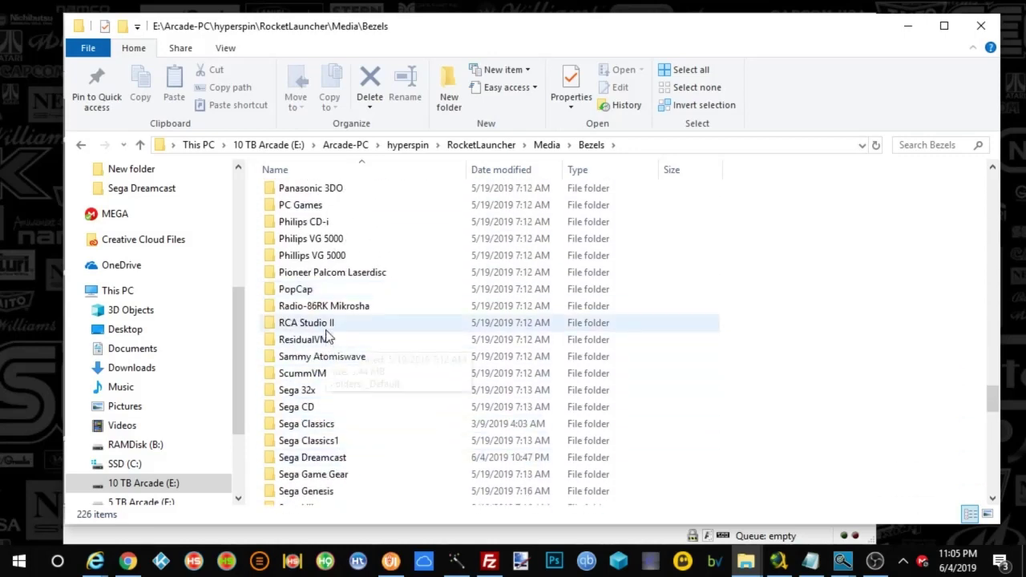
{"action": "double_click", "coordinate": [364, 458]}
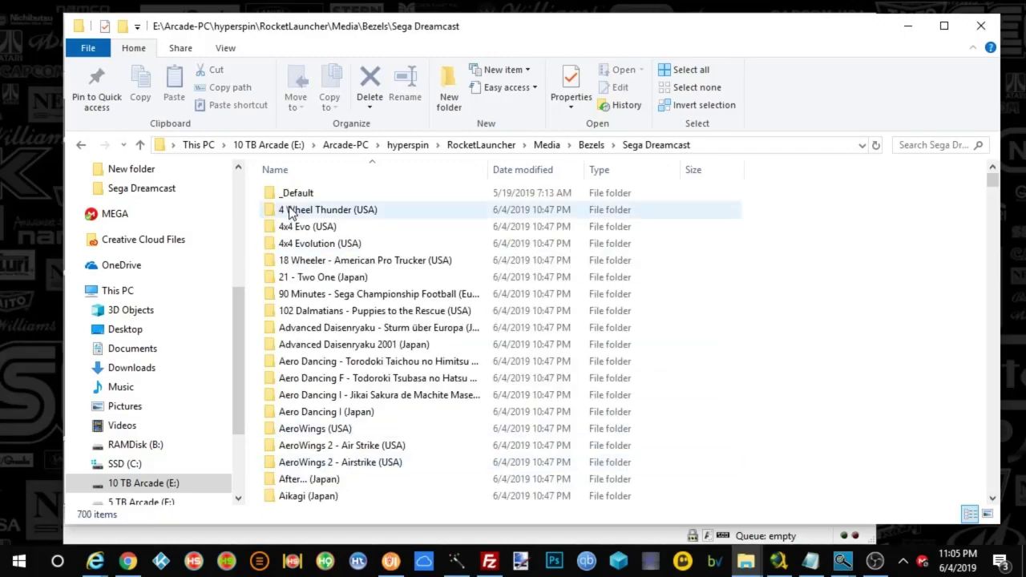
- Search the Sega Dreamcast bezel folder for .png and go to the last rows of game bezels in the results
{"action": "scroll", "coordinate": [266, 333], "scroll_direction": "down", "scroll_amount": 20}
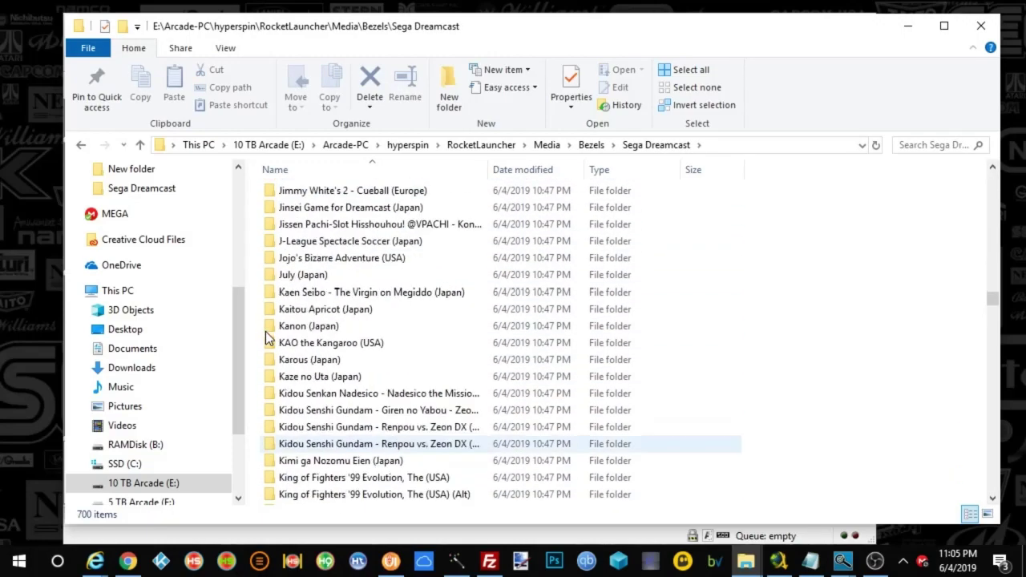
{"action": "scroll", "coordinate": [265, 331], "scroll_direction": "down", "scroll_amount": 20}
{"action": "right_click", "coordinate": [254, 319]}
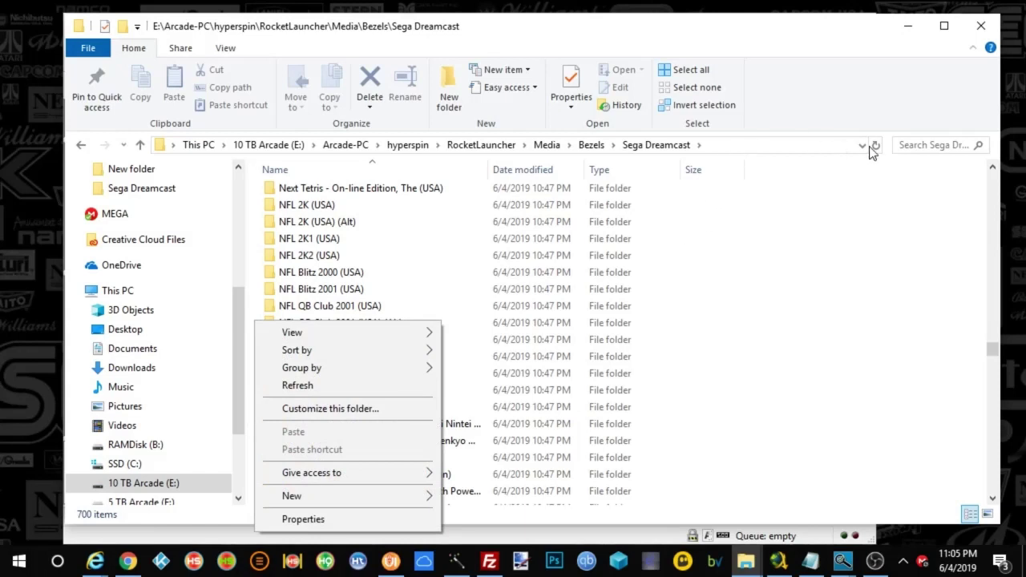
{"action": "left_click", "coordinate": [929, 144]}
{"action": "type", "text": ".png"}
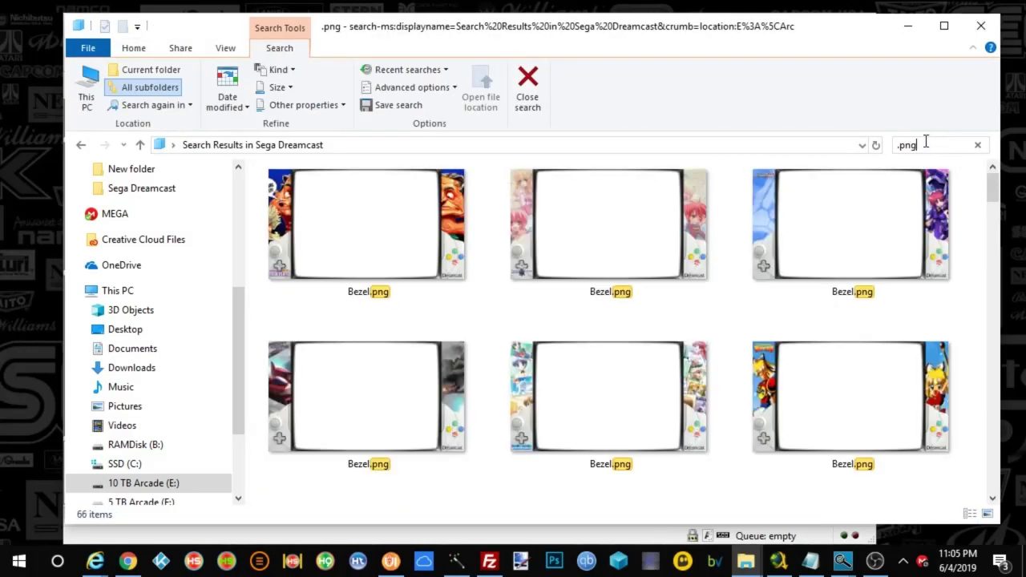
{"action": "left_click_drag", "start_coordinate": [993, 173], "coordinate": [1012, 363]}
{"action": "scroll", "coordinate": [913, 390], "scroll_direction": "down", "scroll_amount": 10}
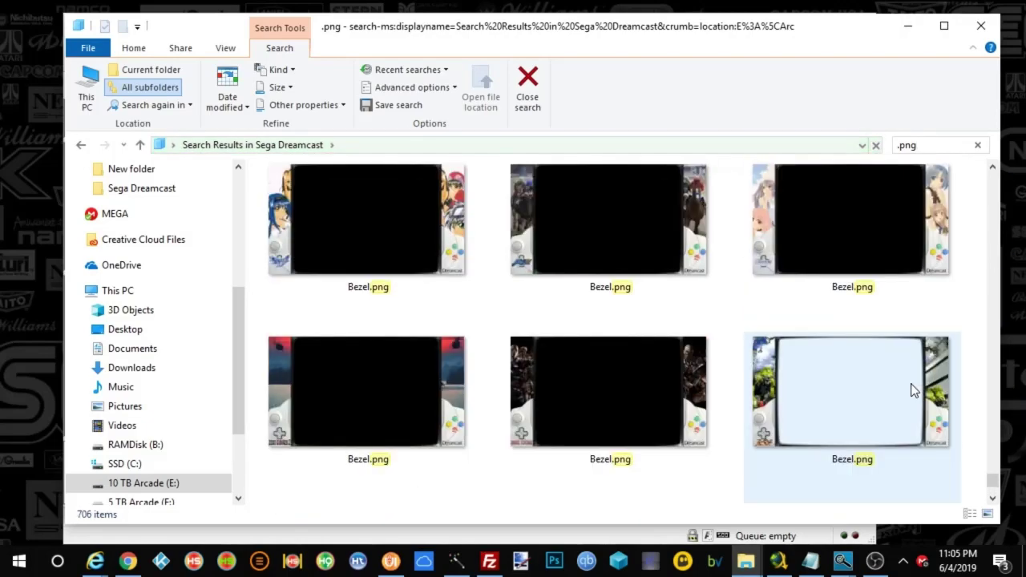
- Preview the Game Works, treasure chest, anime girls and extreme sports bezels one by one in paint.net, closing it after each
{"action": "double_click", "coordinate": [389, 403]}
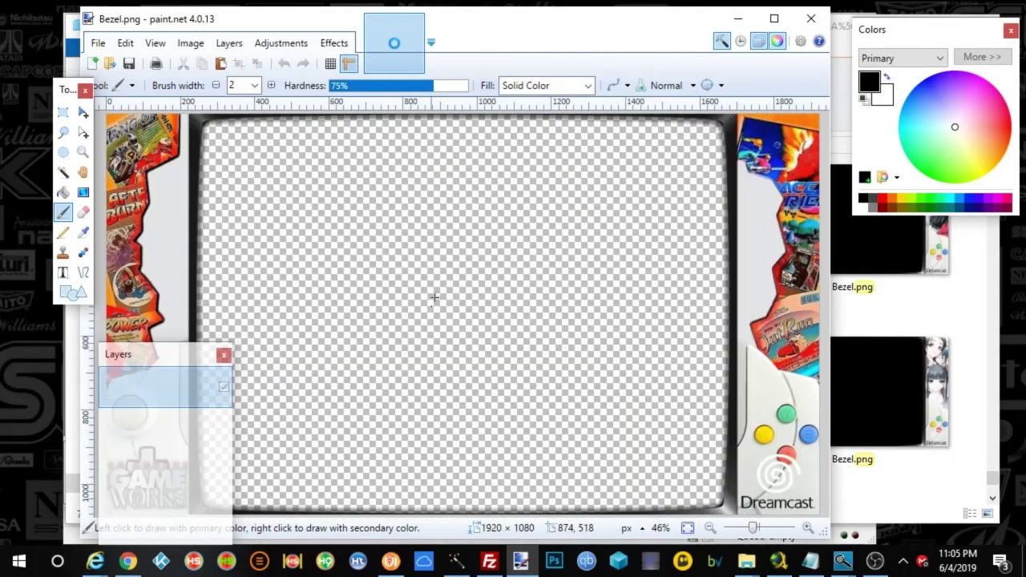
{"action": "left_click", "coordinate": [811, 18]}
{"action": "double_click", "coordinate": [649, 397]}
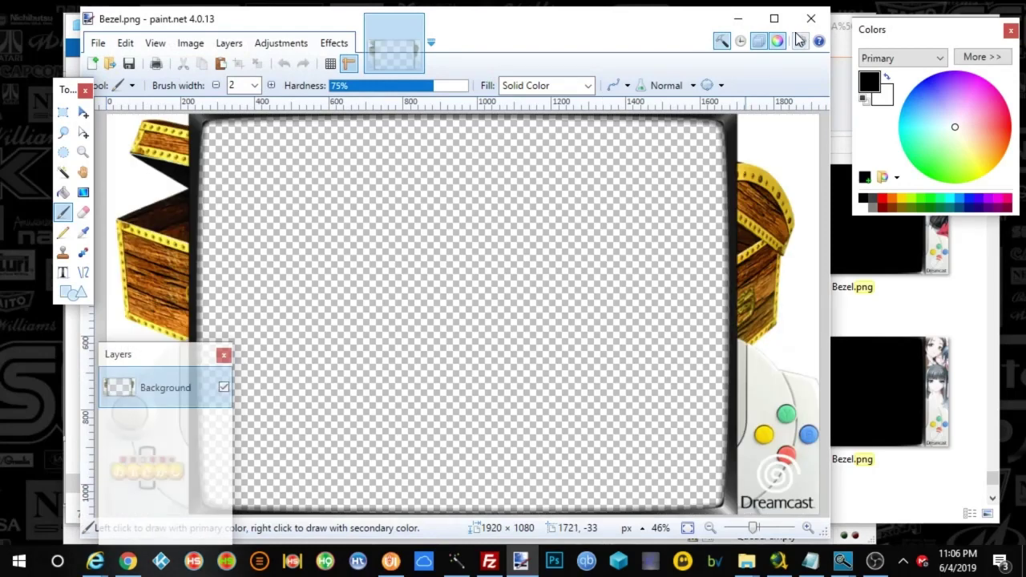
{"action": "left_click", "coordinate": [811, 18]}
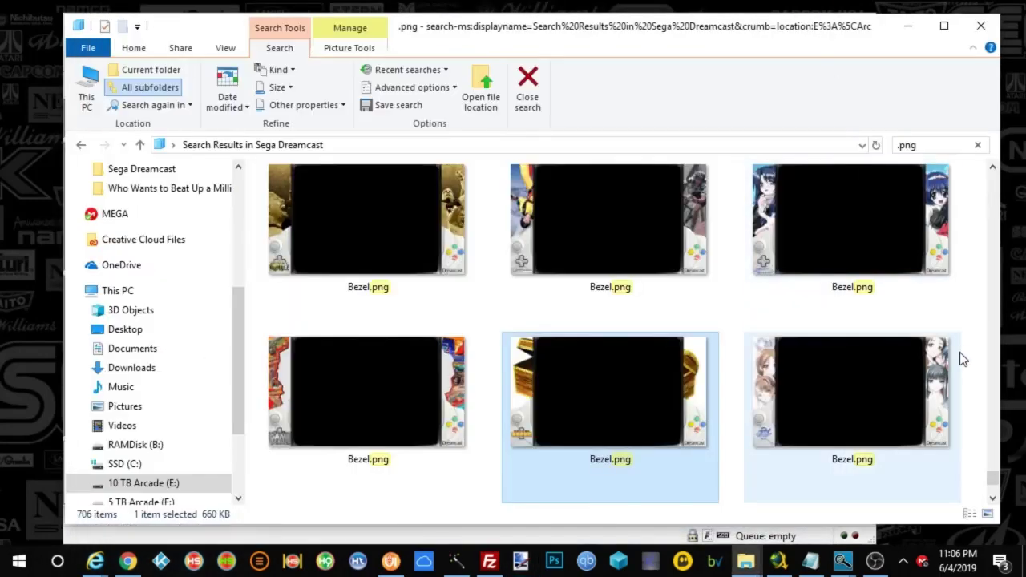
{"action": "double_click", "coordinate": [874, 397]}
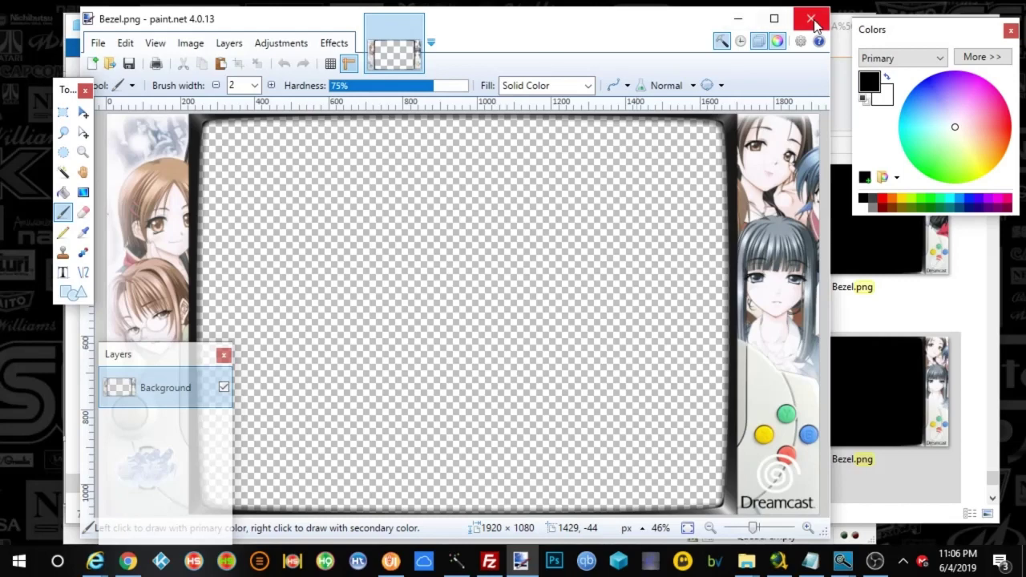
{"action": "left_click", "coordinate": [811, 17]}
{"action": "double_click", "coordinate": [632, 240]}
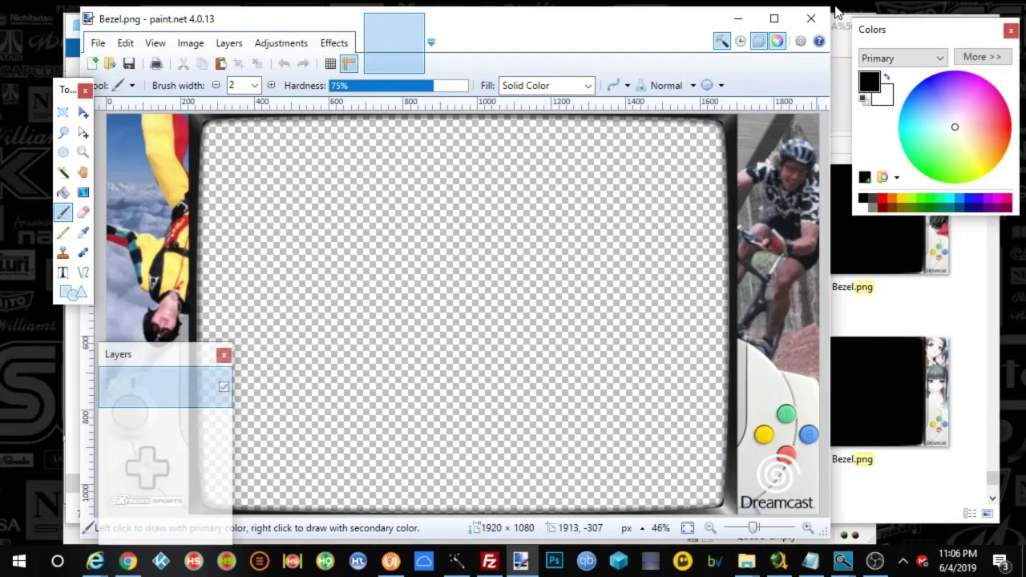
{"action": "left_click", "coordinate": [812, 17]}
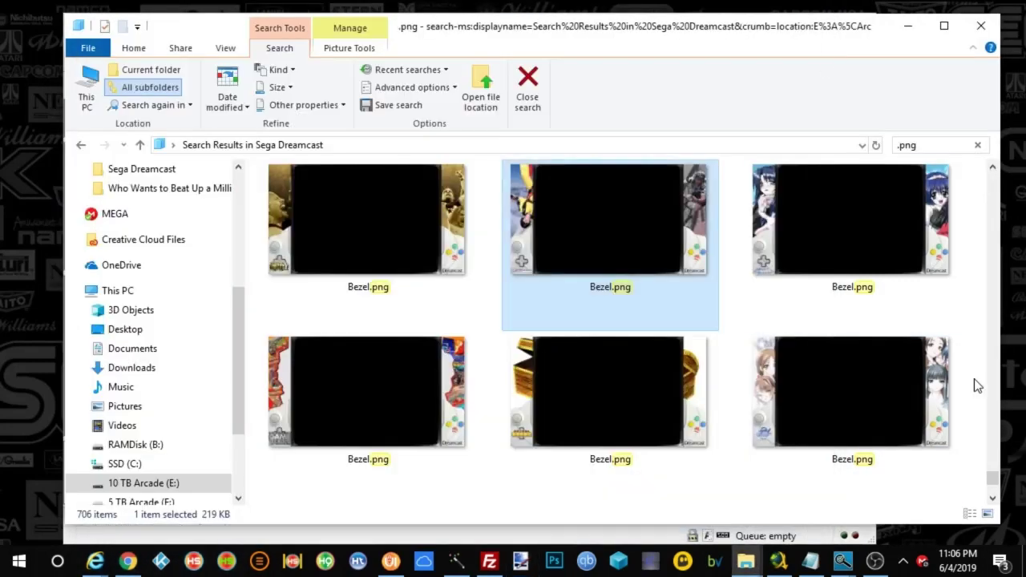
- Preview the first red baseball Bezel.png from the nearby search results in paint.net and close it
{"action": "left_click", "coordinate": [994, 499]}
{"action": "left_click", "coordinate": [994, 172]}
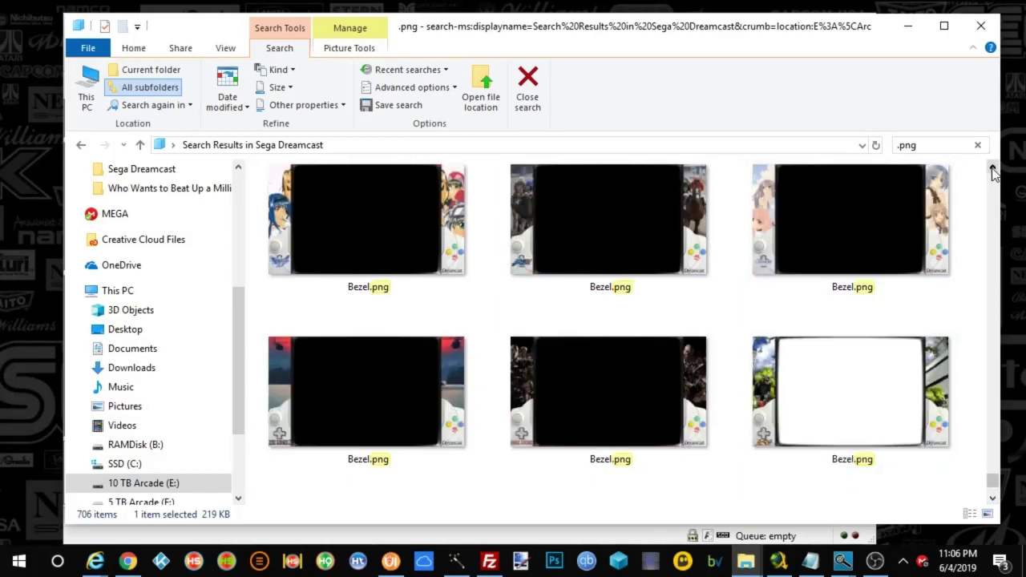
{"action": "left_click", "coordinate": [993, 173]}
{"action": "left_click", "coordinate": [994, 173]}
{"action": "left_click", "coordinate": [392, 233]}
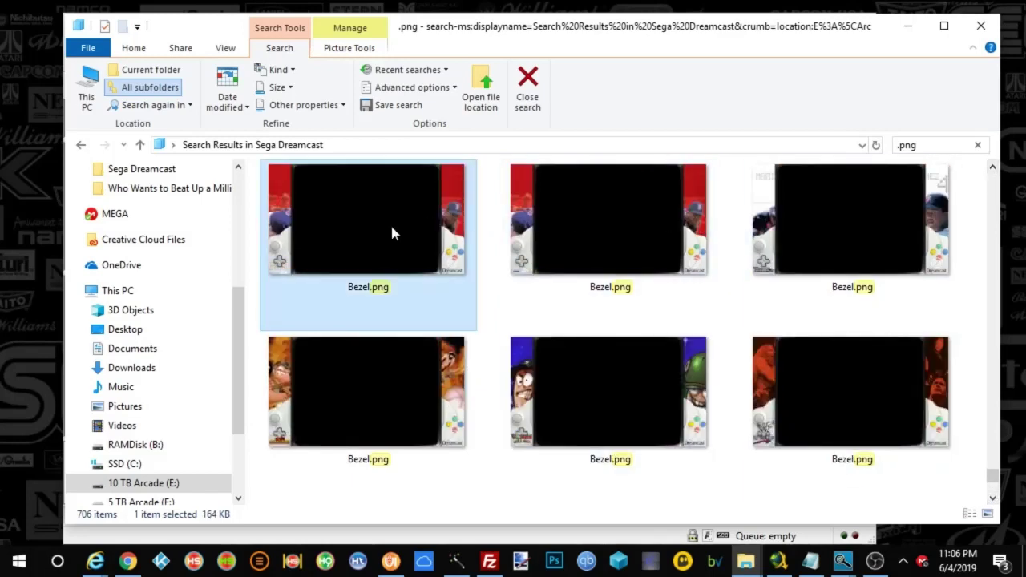
{"action": "double_click", "coordinate": [437, 301]}
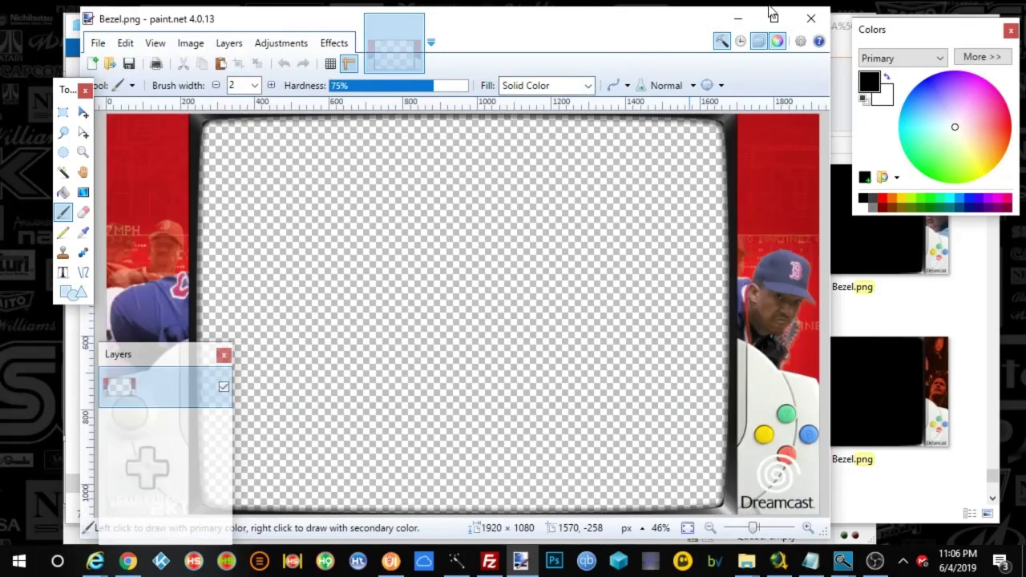
{"action": "left_click", "coordinate": [812, 22]}
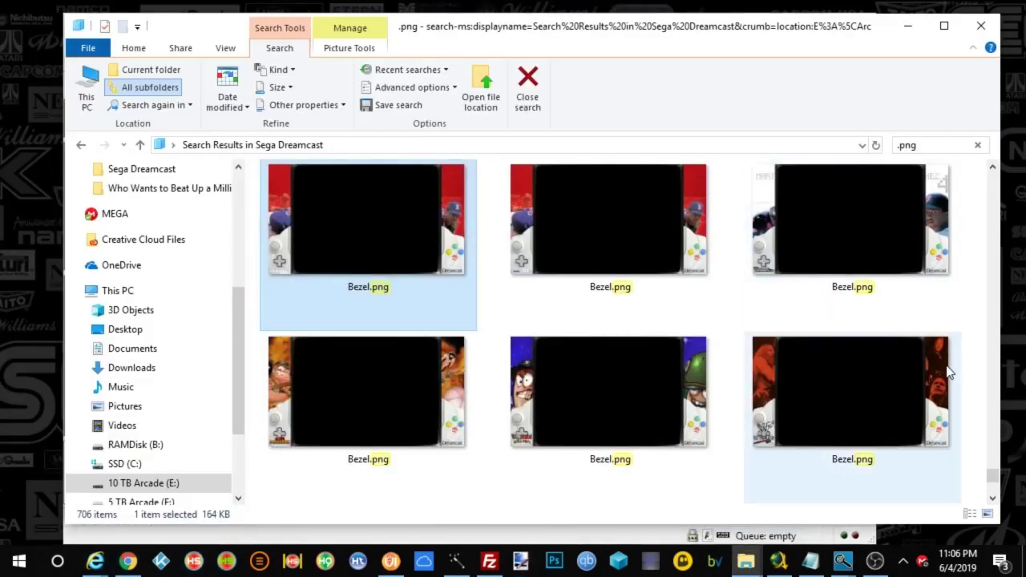
- Find the What's Shenmue Bezel.png in the search results, preview it in paint.net and close it
{"action": "left_click", "coordinate": [994, 170]}
{"action": "left_click", "coordinate": [994, 173]}
{"action": "scroll", "coordinate": [634, 337], "scroll_direction": "up", "scroll_amount": 2}
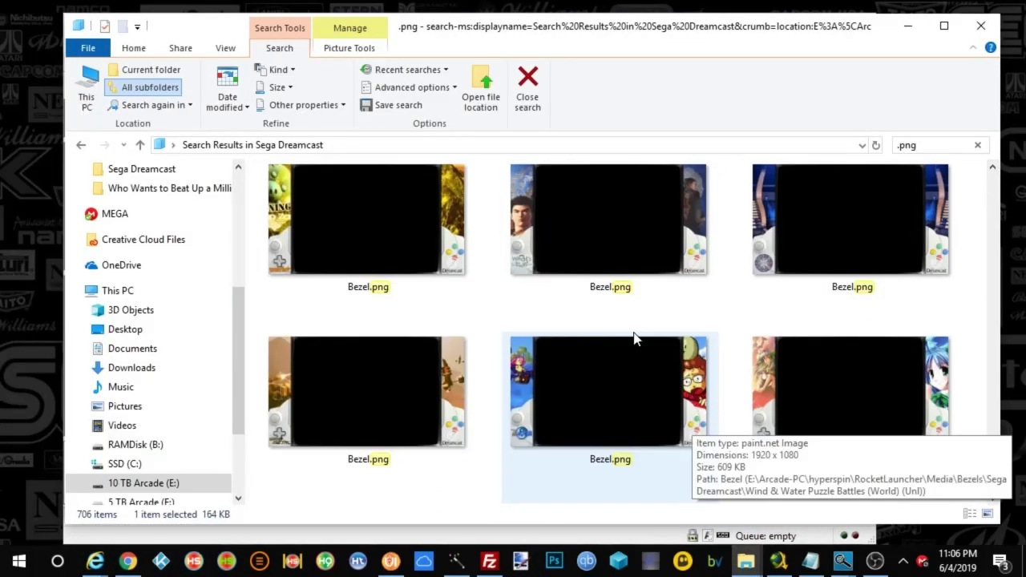
{"action": "left_click", "coordinate": [626, 266]}
{"action": "double_click", "coordinate": [622, 274]}
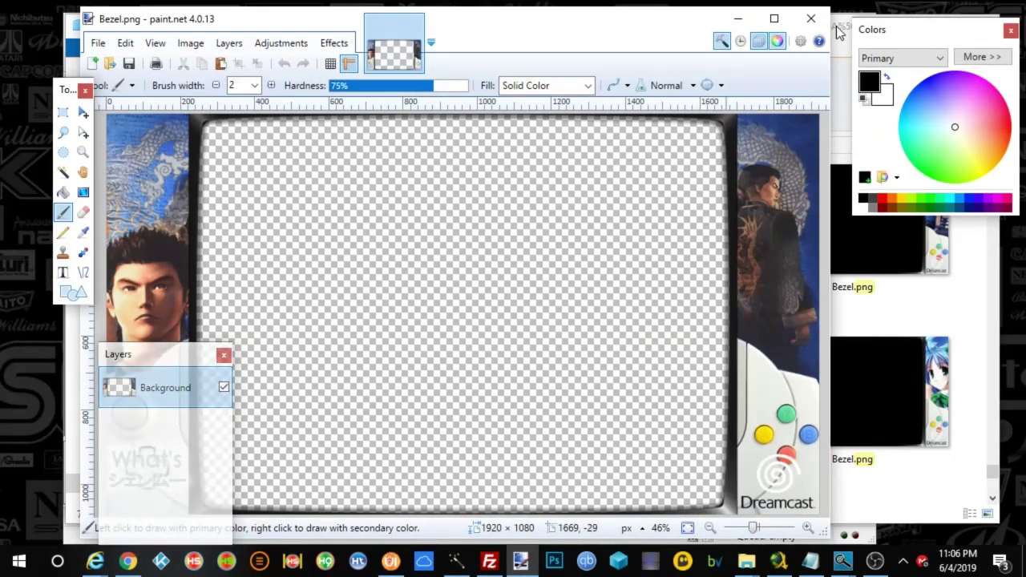
{"action": "left_click", "coordinate": [810, 21]}
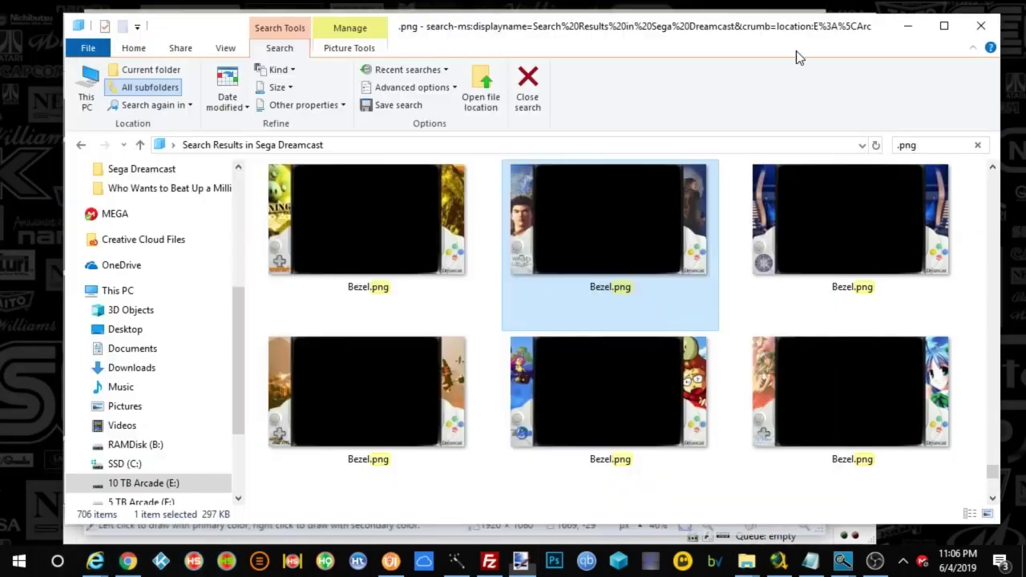
- Switch to RocketLauncherUI and check the Shenmue entries in the Sega Dreamcast game audit list
{"action": "left_click", "coordinate": [390, 561]}
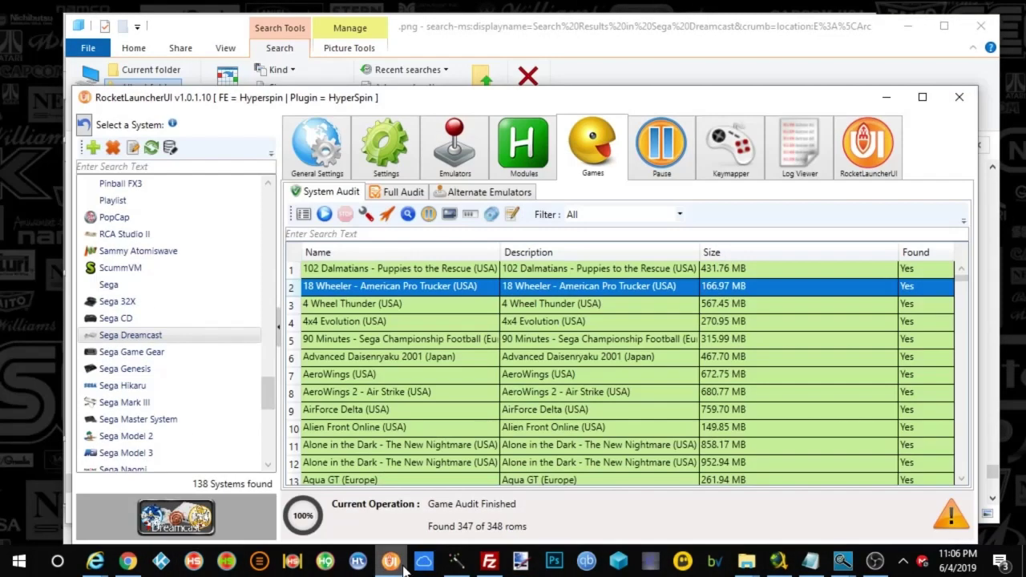
{"action": "left_click", "coordinate": [459, 364]}
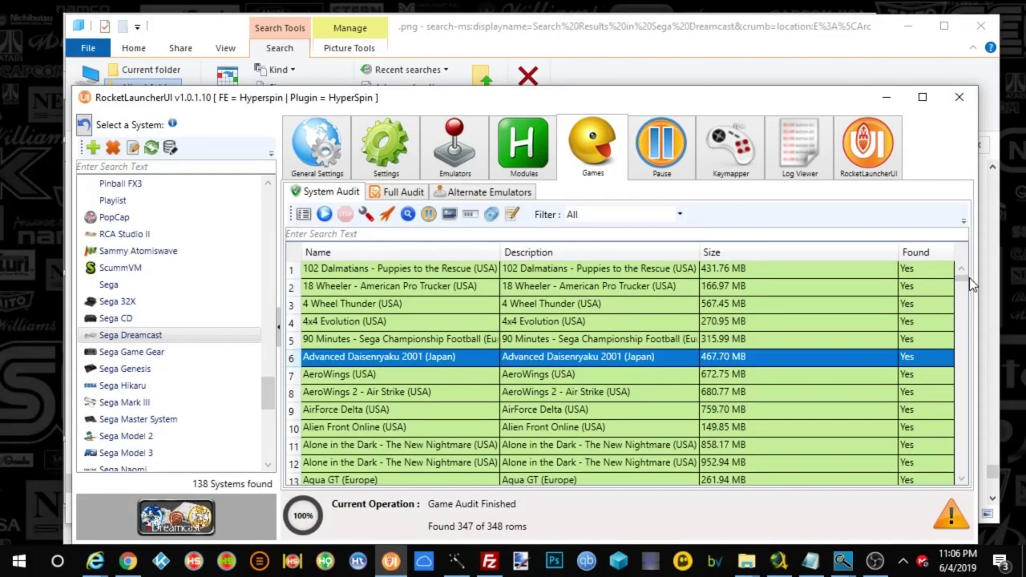
{"action": "left_click_drag", "start_coordinate": [964, 281], "coordinate": [966, 416]}
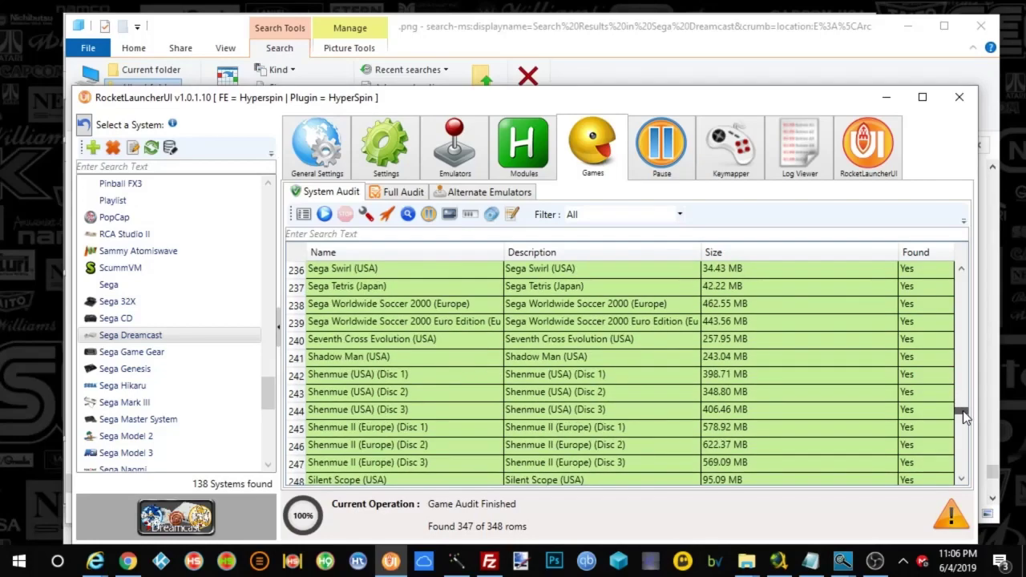
- Return to the search results, read the full location path in the Shenmue Bezel.png's properties, and close them
{"action": "left_click", "coordinate": [442, 44]}
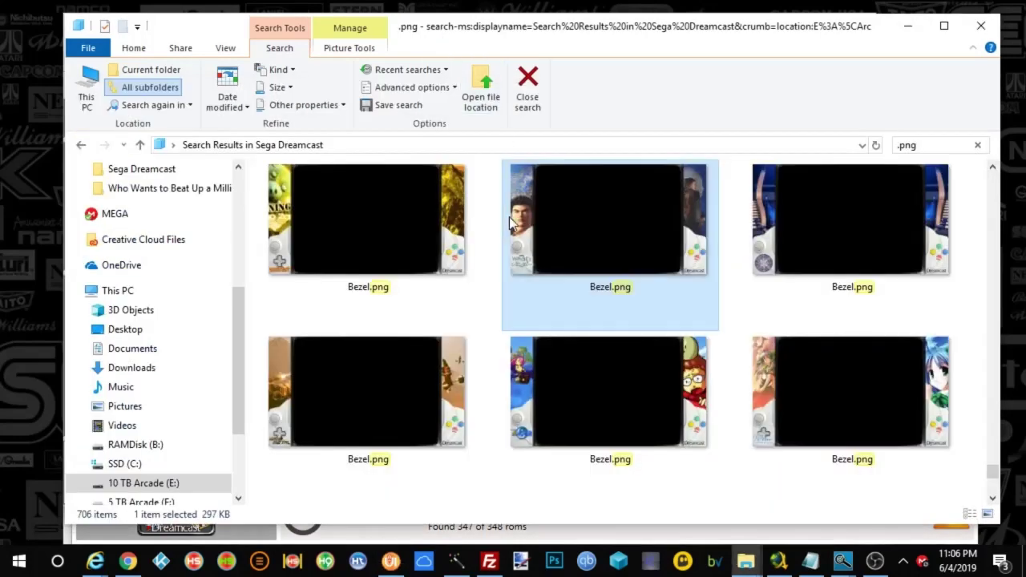
{"action": "right_click", "coordinate": [606, 291]}
{"action": "mouse_move", "coordinate": [607, 569]}
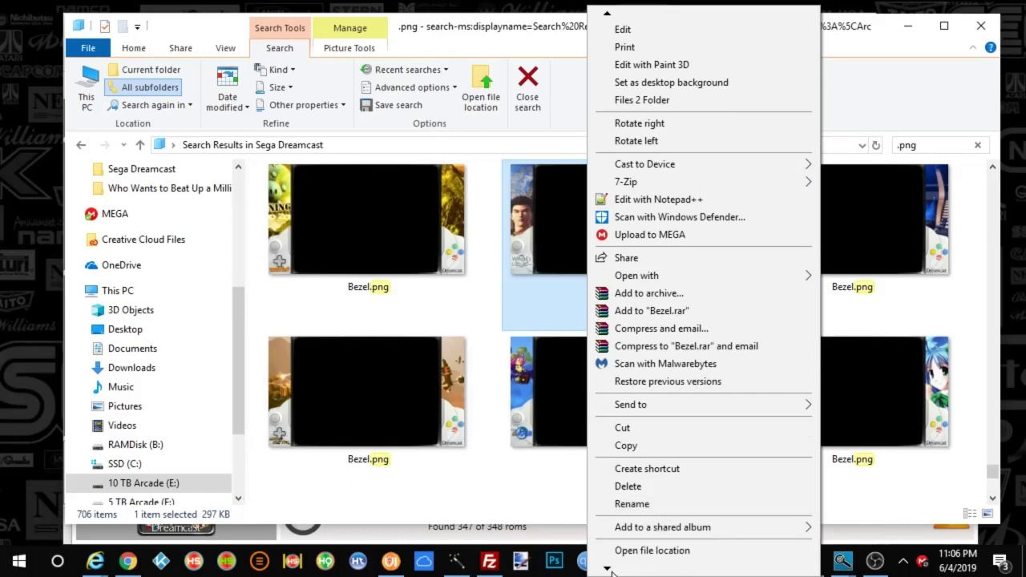
{"action": "left_click", "coordinate": [627, 541]}
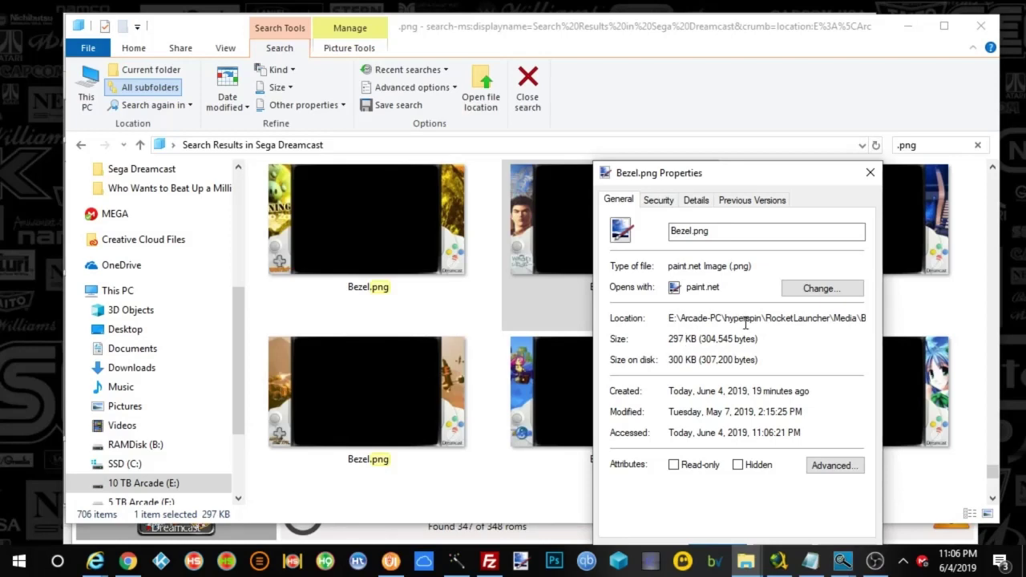
{"action": "left_click_drag", "start_coordinate": [856, 313], "coordinate": [862, 314]}
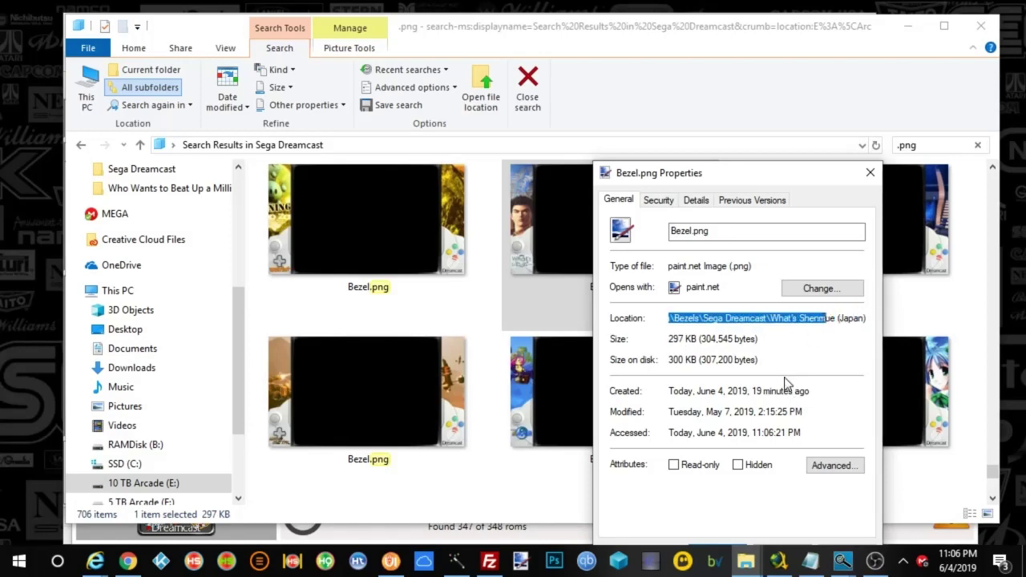
{"action": "left_click", "coordinate": [784, 318]}
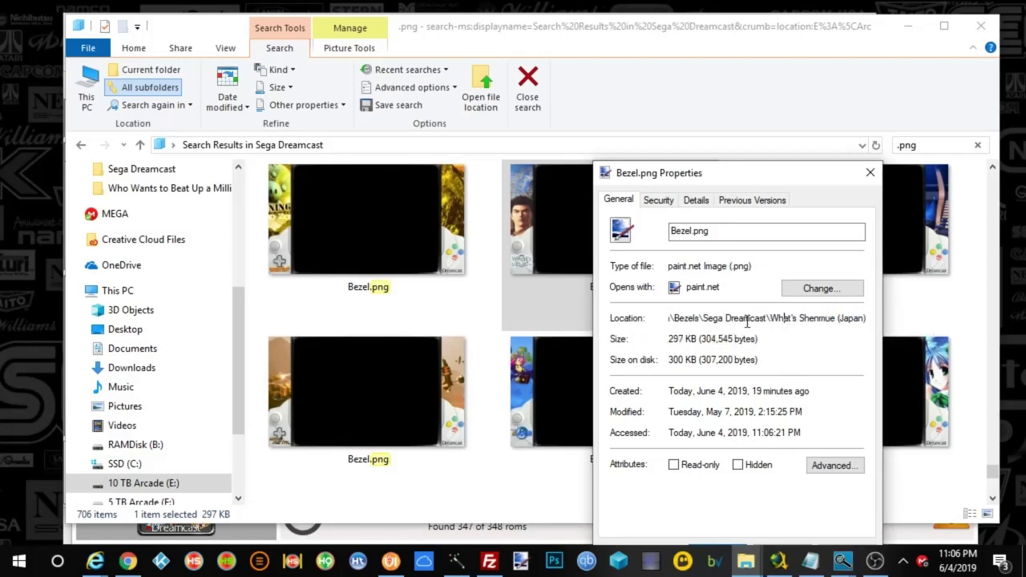
{"action": "left_click", "coordinate": [870, 174]}
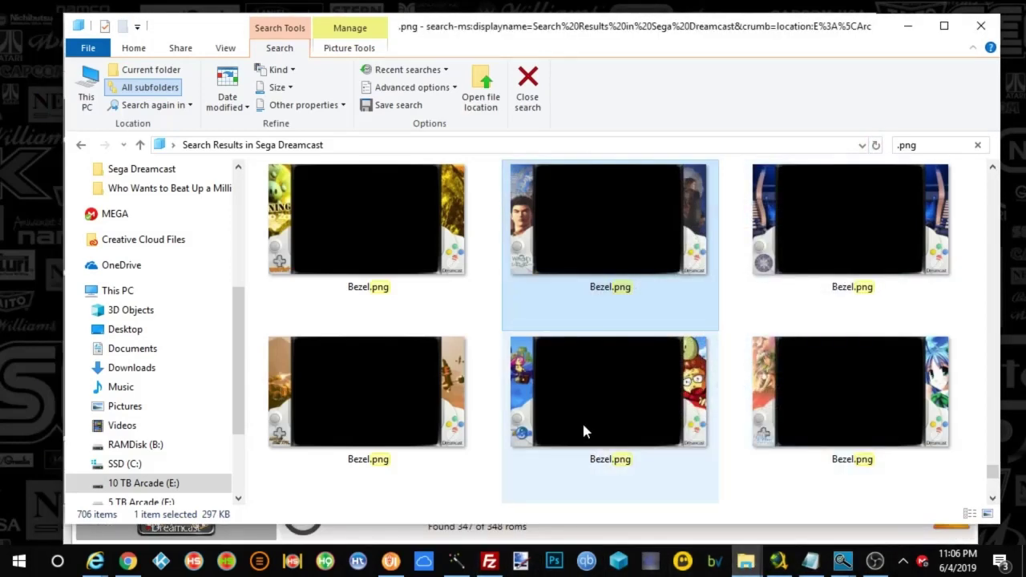
- Switch back to RocketLauncherUI and check the Sega Dreamcast audit list around the titles starting with W for What's Shenmue
{"action": "left_click", "coordinate": [390, 561]}
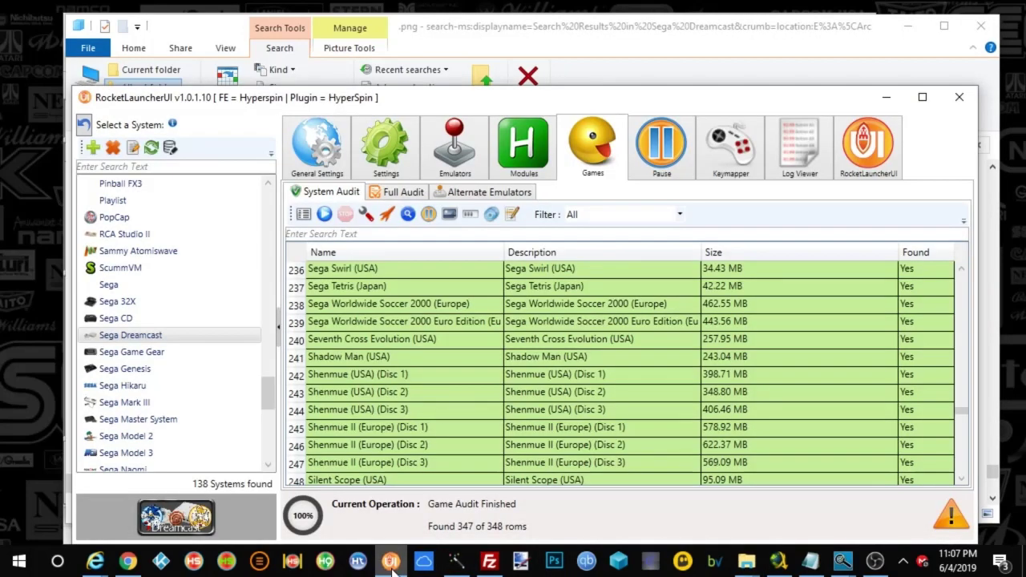
{"action": "scroll", "coordinate": [426, 368], "scroll_direction": "up", "scroll_amount": 9}
{"action": "scroll", "coordinate": [498, 396], "scroll_direction": "down", "scroll_amount": 3}
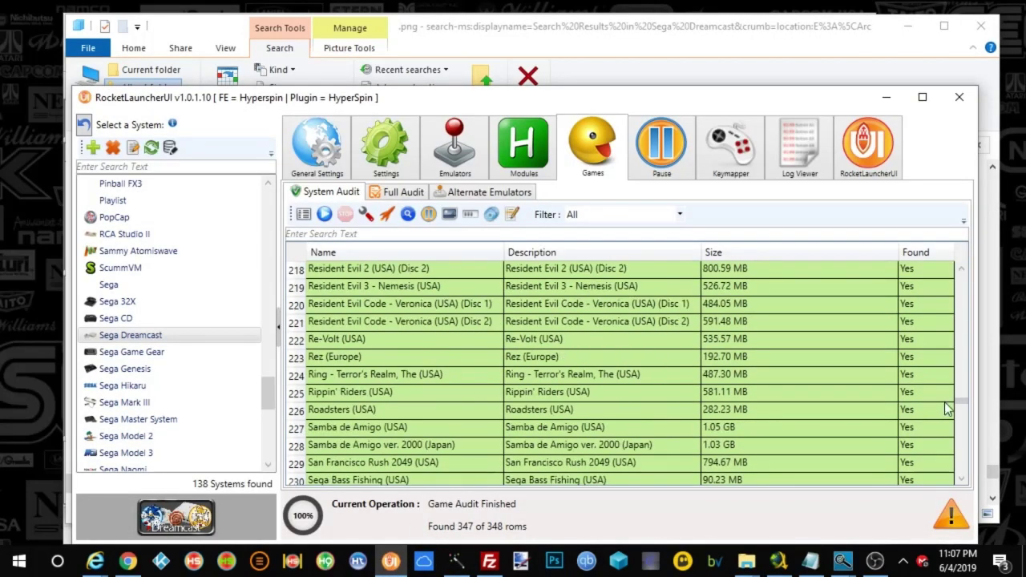
{"action": "left_click_drag", "start_coordinate": [962, 403], "coordinate": [965, 454]}
{"action": "scroll", "coordinate": [964, 473], "scroll_direction": "down", "scroll_amount": 2}
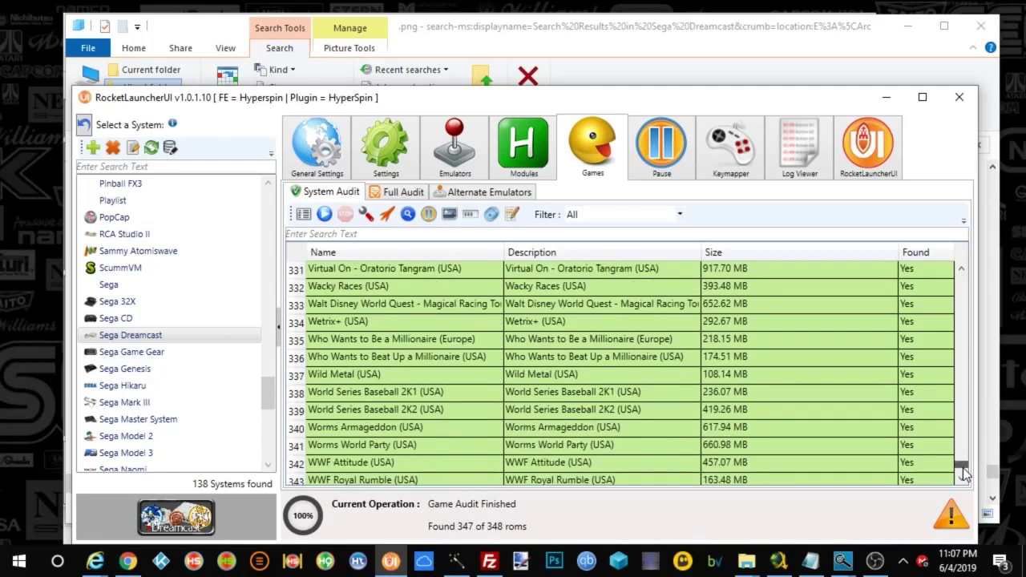
{"action": "scroll", "coordinate": [964, 473], "scroll_direction": "up", "scroll_amount": 2}
{"action": "scroll", "coordinate": [964, 473], "scroll_direction": "up", "scroll_amount": 1}
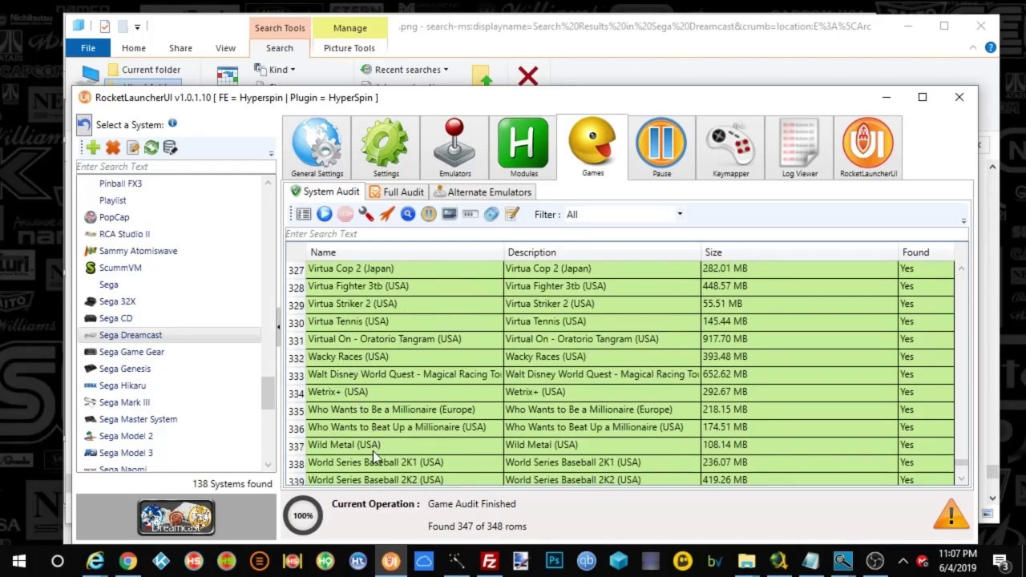
- Return to the search results, read the end of the location path in the What's Shenmue Bezel.png's properties, and close them
{"action": "scroll", "coordinate": [373, 450], "scroll_direction": "up", "scroll_amount": 3}
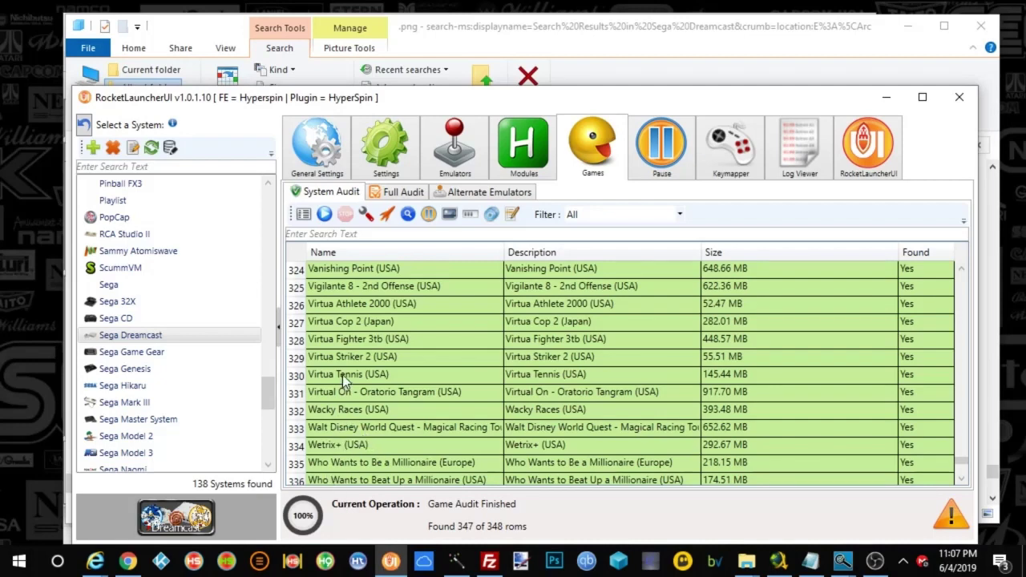
{"action": "left_click", "coordinate": [487, 40]}
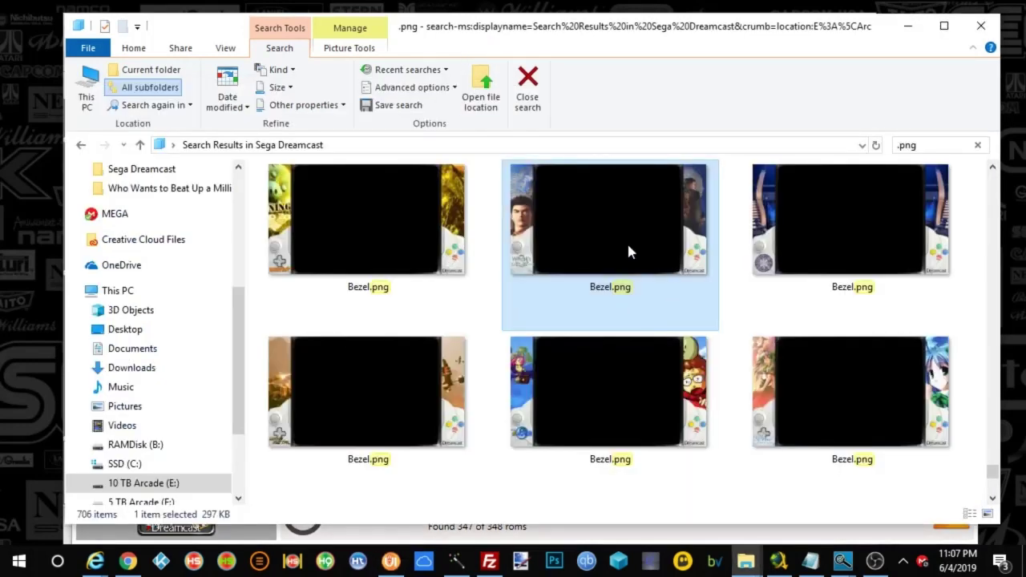
{"action": "right_click", "coordinate": [583, 244]}
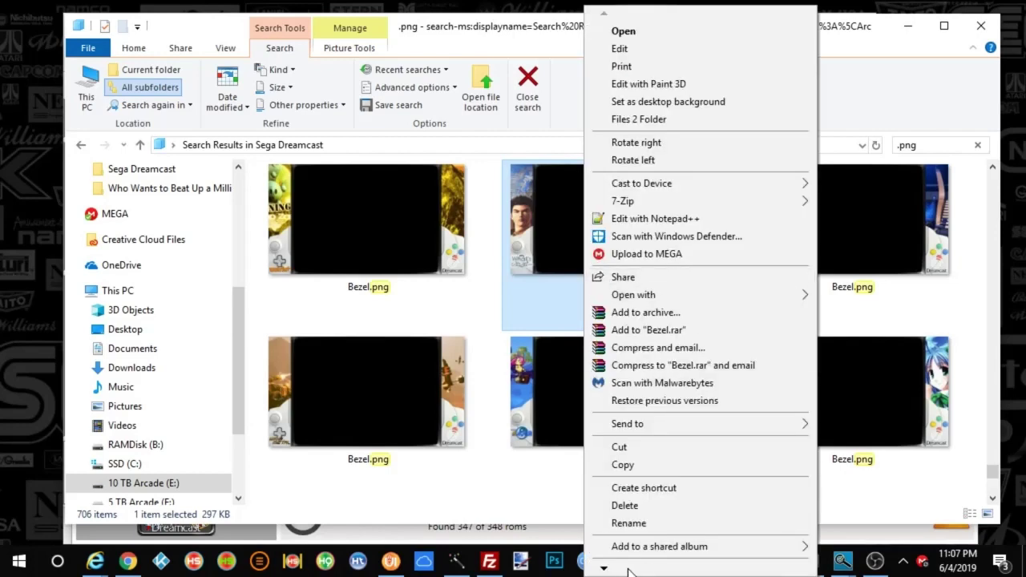
{"action": "mouse_move", "coordinate": [628, 571]}
{"action": "left_click", "coordinate": [630, 538]}
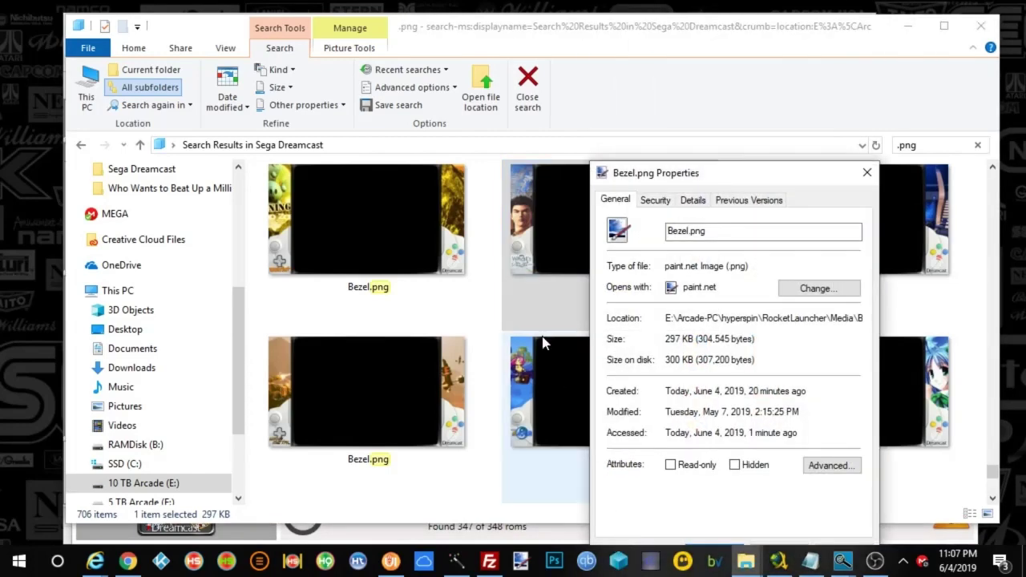
{"action": "left_click_drag", "start_coordinate": [673, 321], "coordinate": [894, 317]}
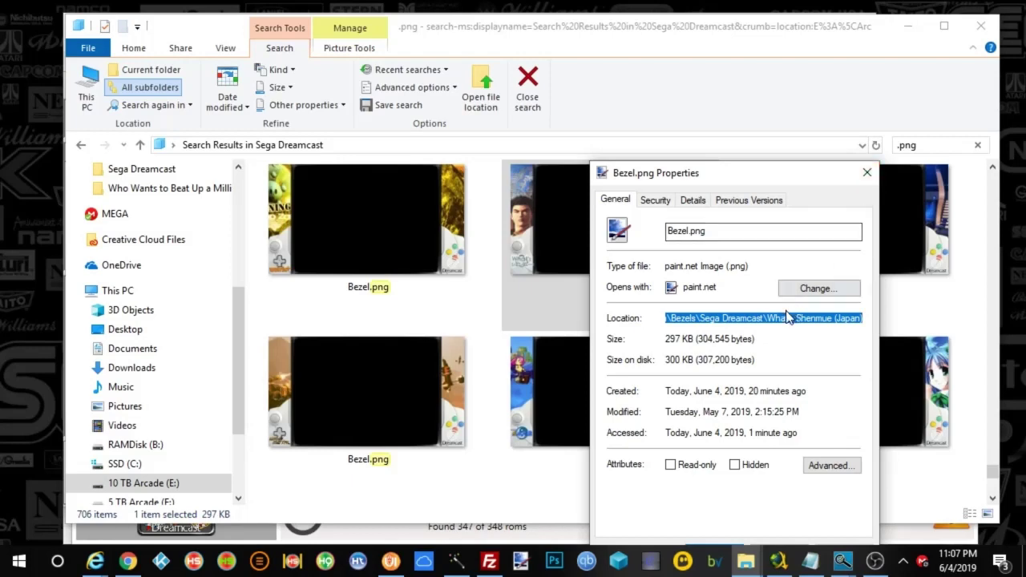
{"action": "left_click_drag", "start_coordinate": [794, 318], "coordinate": [870, 318]}
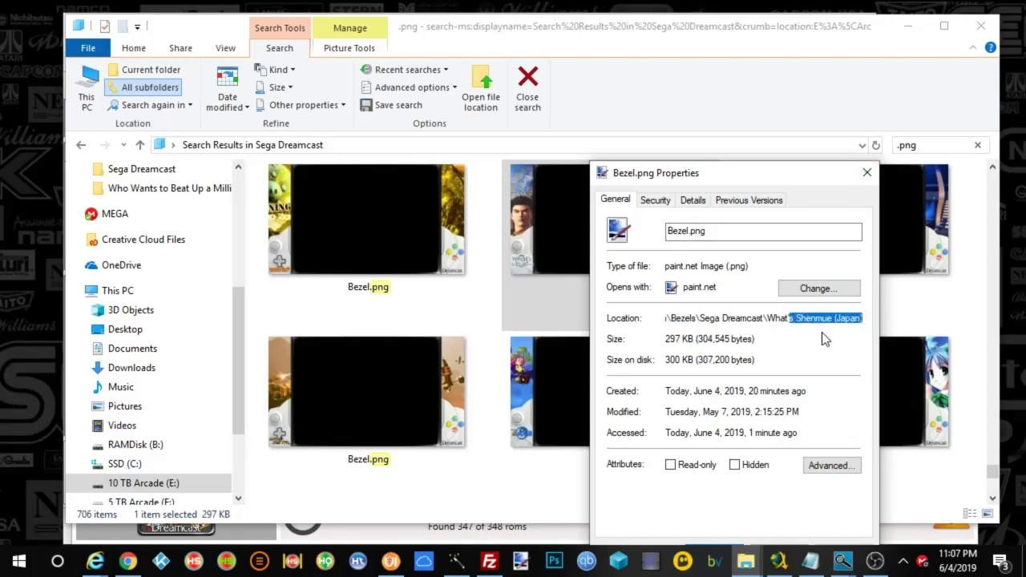
{"action": "left_click", "coordinate": [866, 172]}
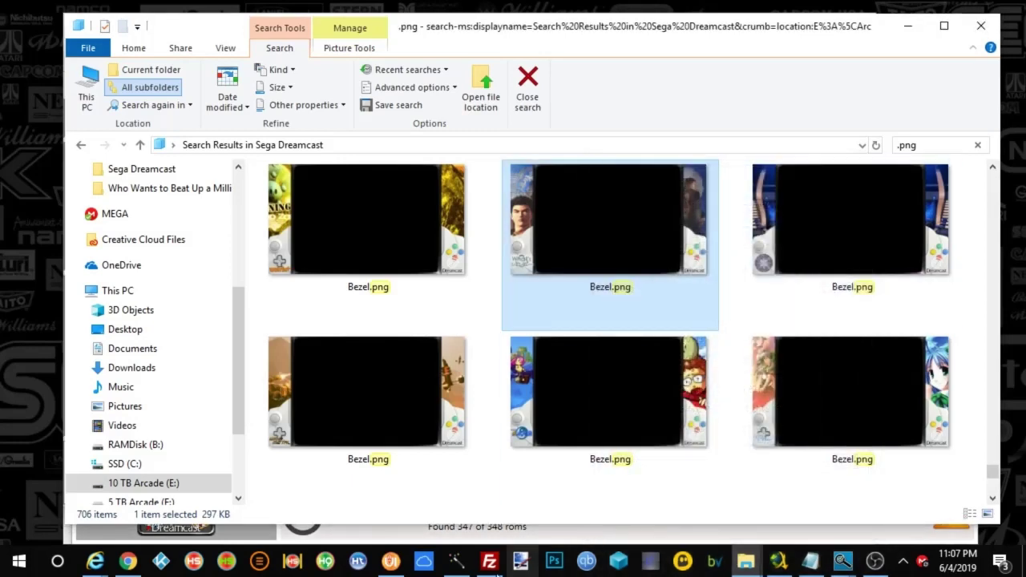
- Glance at the RocketLauncherUI audit list, return to the search results, and read the location path in the Wild Metal Bezel.png's properties
{"action": "left_click", "coordinate": [391, 563]}
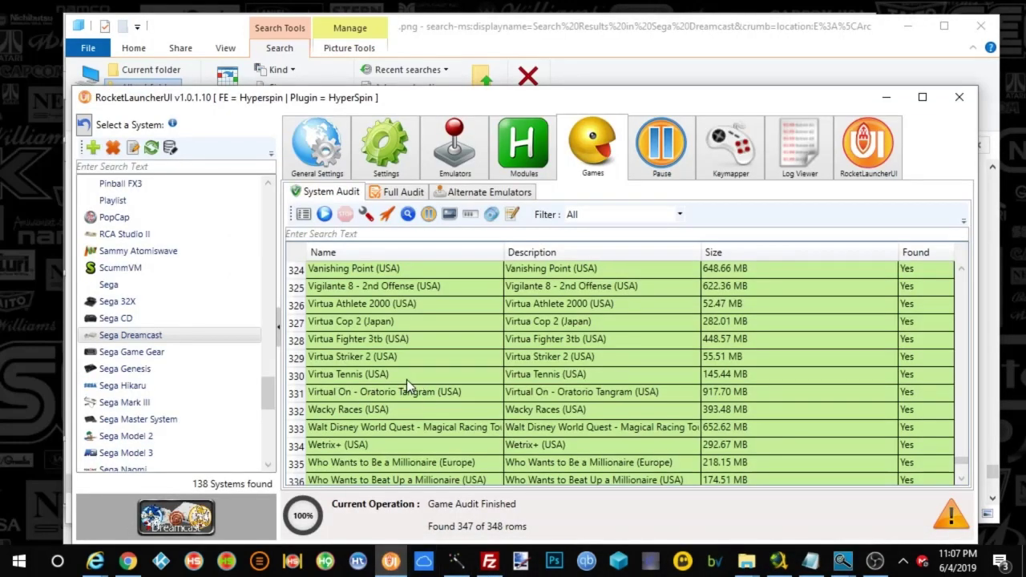
{"action": "left_click", "coordinate": [525, 33]}
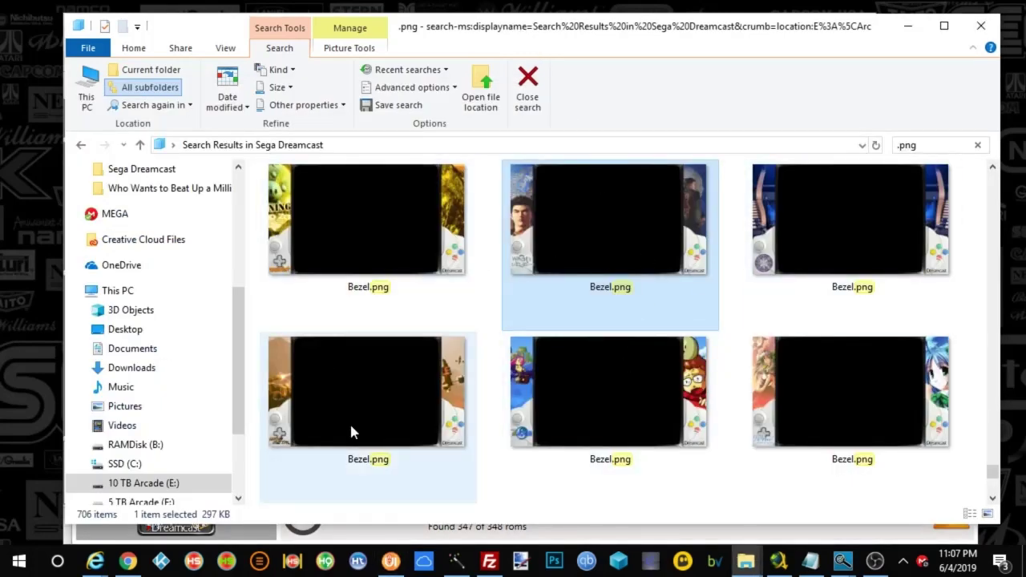
{"action": "right_click", "coordinate": [385, 437]}
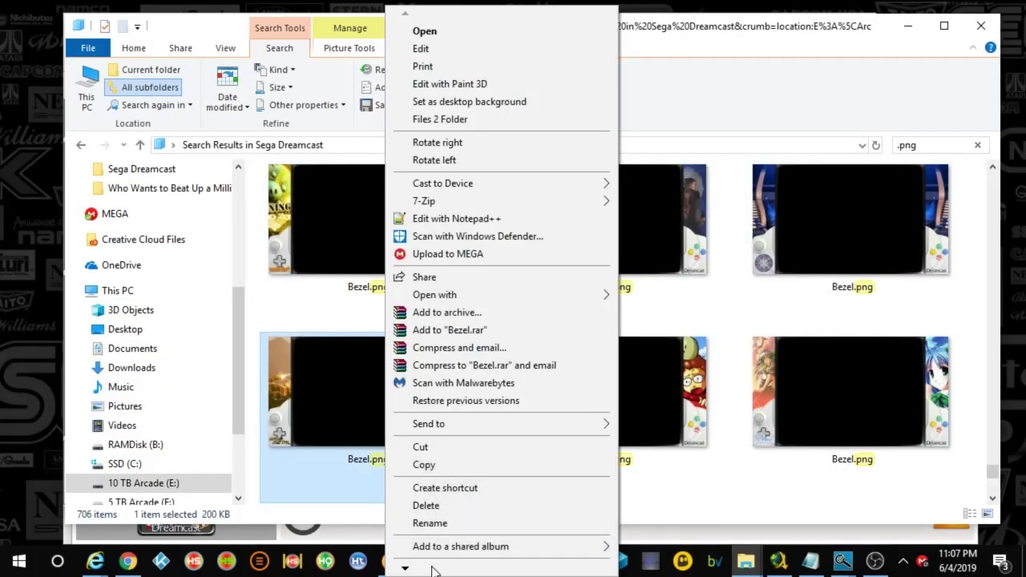
{"action": "mouse_move", "coordinate": [432, 568]}
{"action": "left_click", "coordinate": [434, 539]}
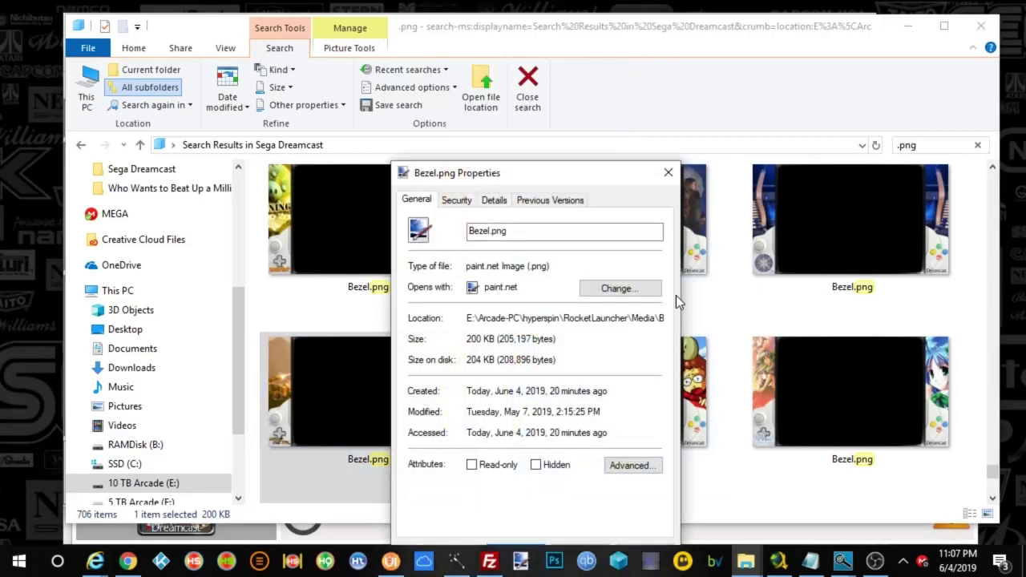
{"action": "left_click_drag", "start_coordinate": [550, 317], "coordinate": [711, 305]}
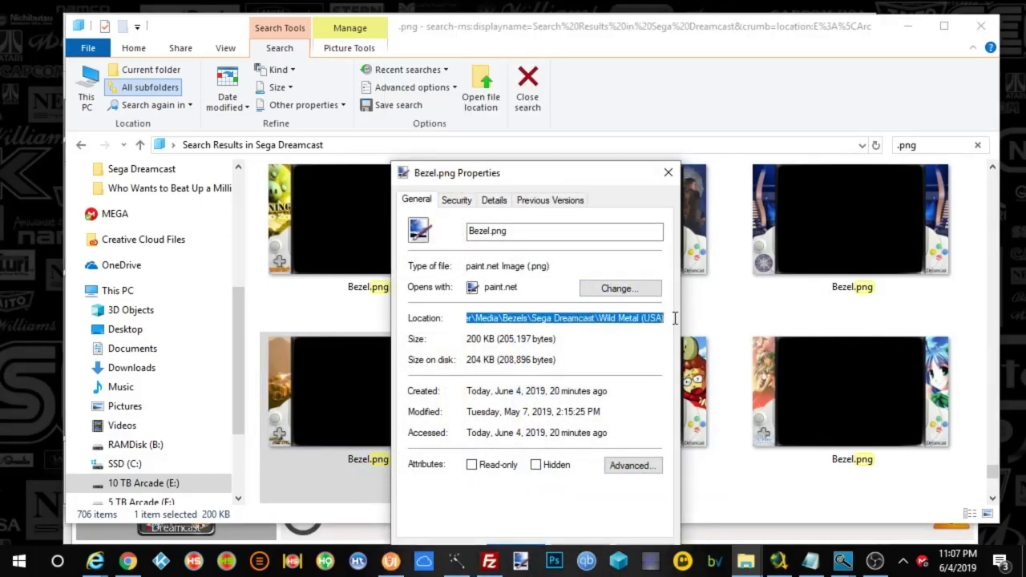
{"action": "left_click", "coordinate": [668, 173]}
- Switch to RocketLauncherUI, find Wild Metal (USA) in the Sega Dreamcast audit list, launch it, and minimize RocketLauncherUI
{"action": "left_click", "coordinate": [391, 561]}
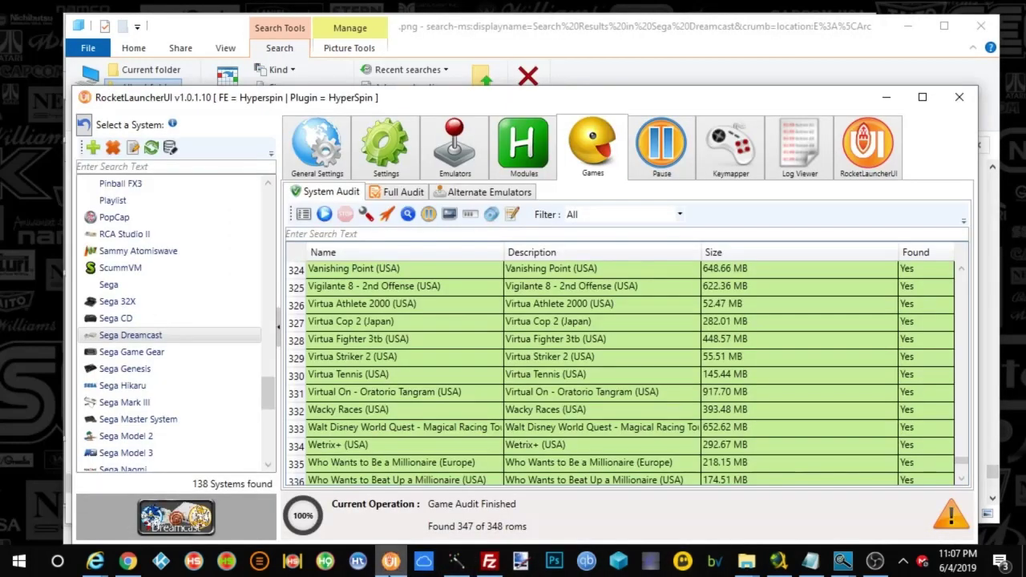
{"action": "left_click", "coordinate": [349, 447]}
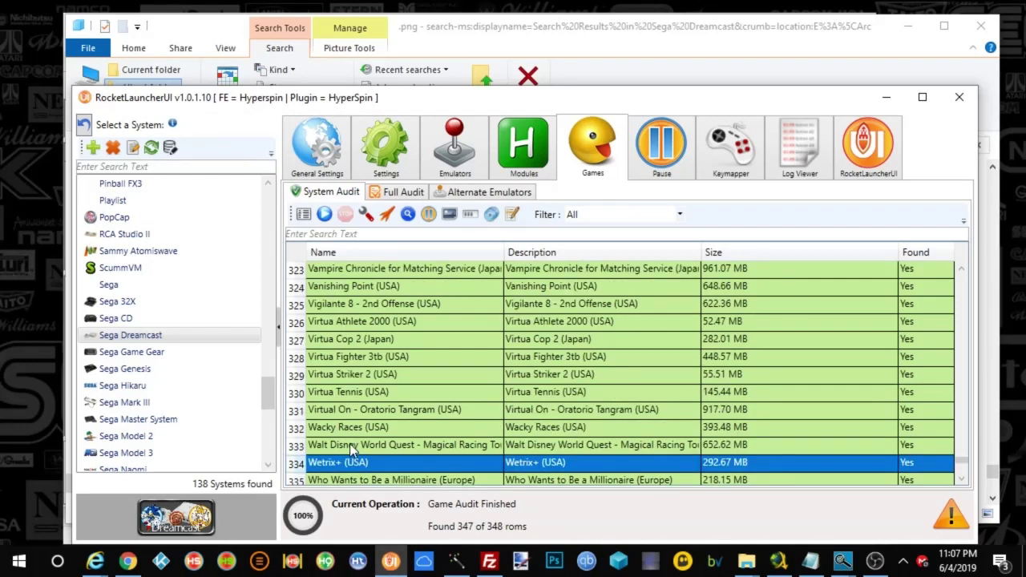
{"action": "scroll", "coordinate": [349, 443], "scroll_direction": "down", "scroll_amount": 1}
{"action": "scroll", "coordinate": [350, 443], "scroll_direction": "down", "scroll_amount": 1}
{"action": "left_click", "coordinate": [344, 410]}
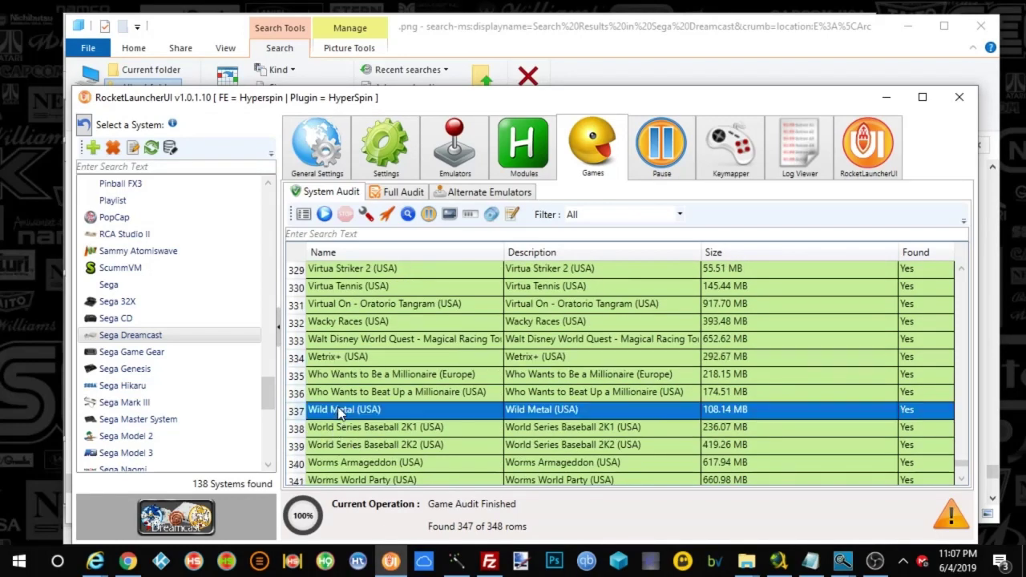
{"action": "left_click", "coordinate": [388, 215]}
{"action": "left_click", "coordinate": [885, 99]}
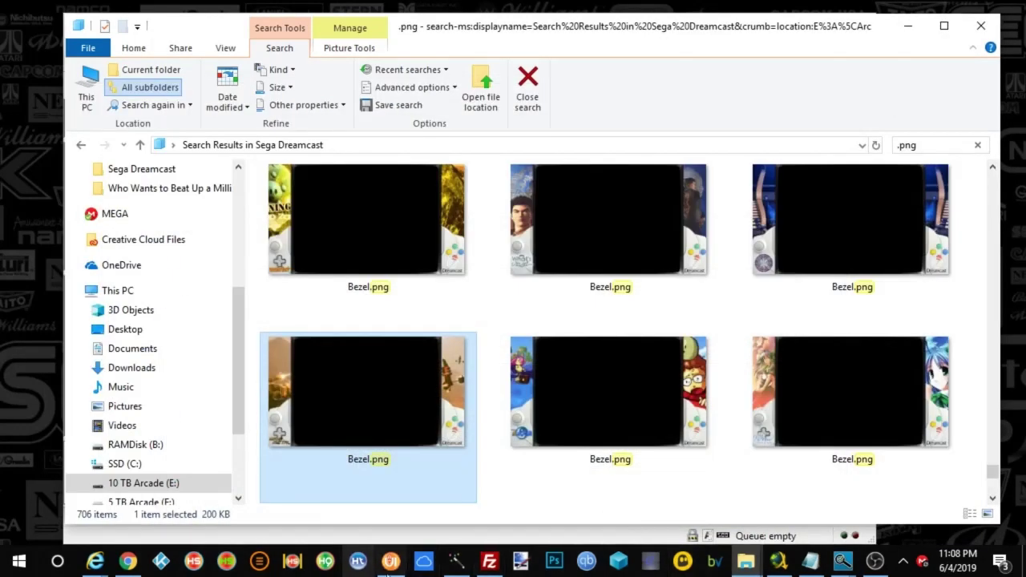
- Switch to FileZilla, highlight the remote Hyperspin/RocketLauncher/Media/Bezels path, and look through its system folders down to Sega Dreamcast
{"action": "left_click", "coordinate": [489, 561]}
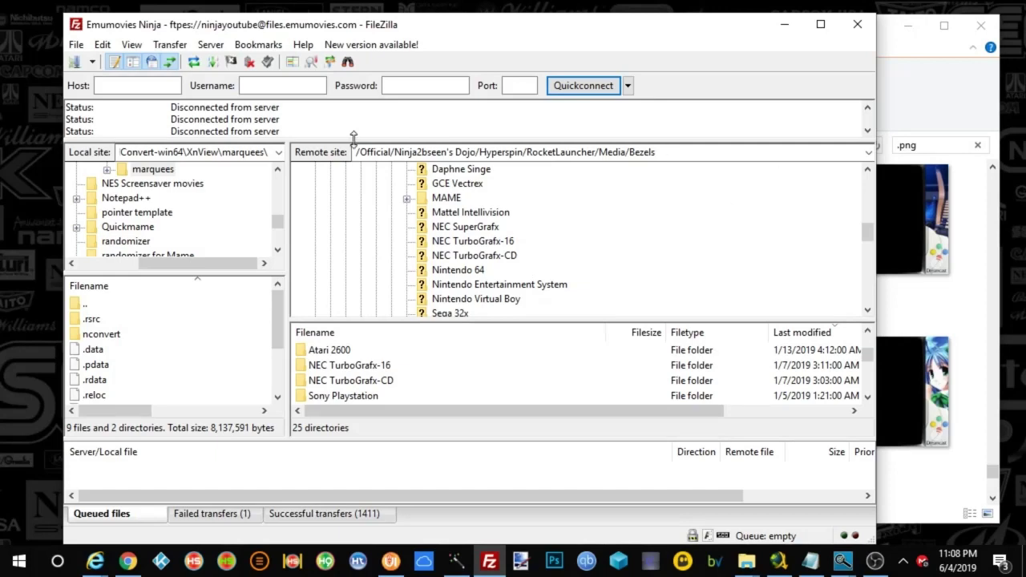
{"action": "left_click", "coordinate": [390, 150]}
{"action": "left_click_drag", "start_coordinate": [426, 155], "coordinate": [610, 151]}
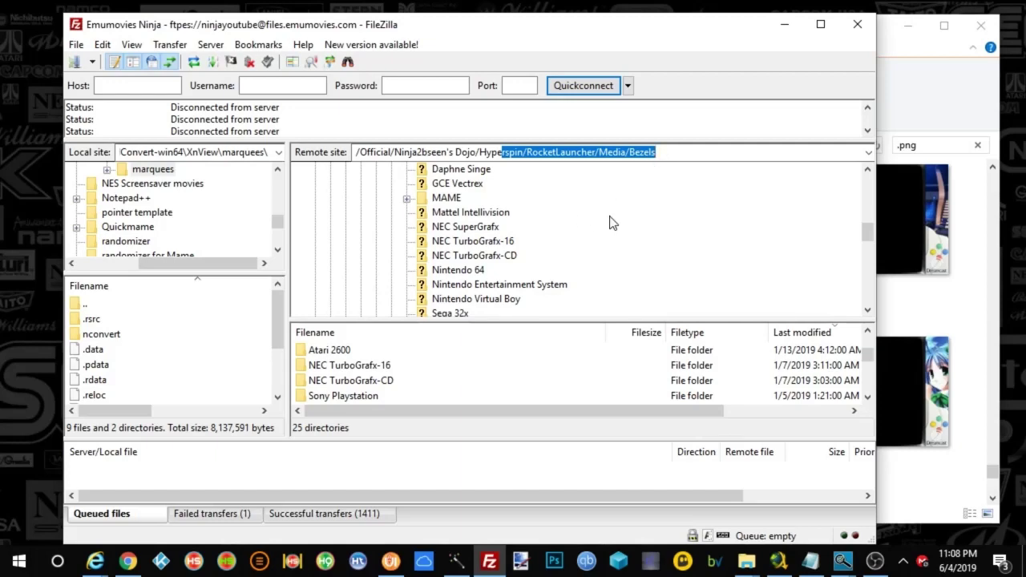
{"action": "scroll", "coordinate": [587, 249], "scroll_direction": "down", "scroll_amount": 3}
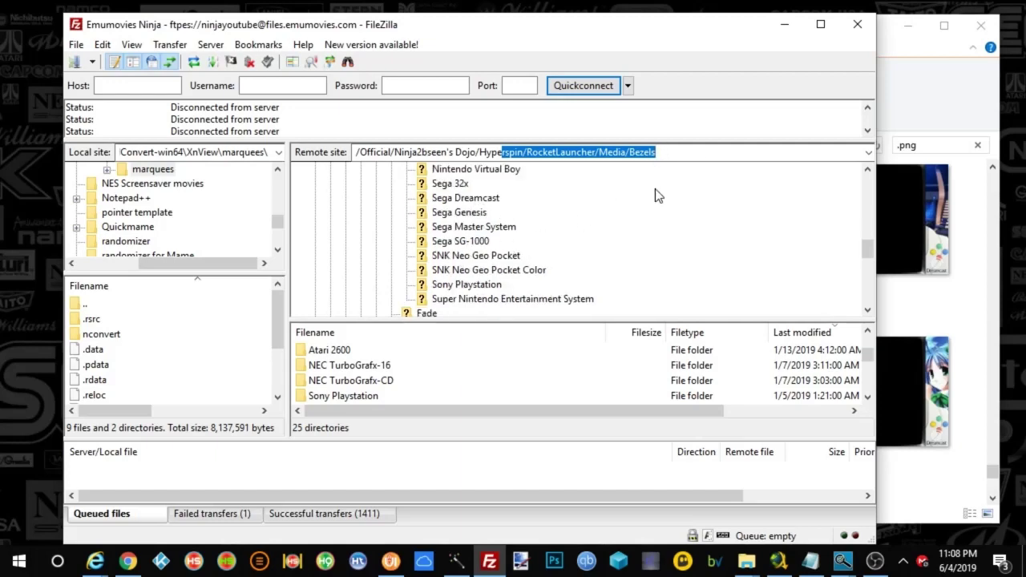
- Move the search results window aside, highlight the Media/Bezels remote path in FileZilla again, and minimize the search results
{"action": "left_click", "coordinate": [925, 94]}
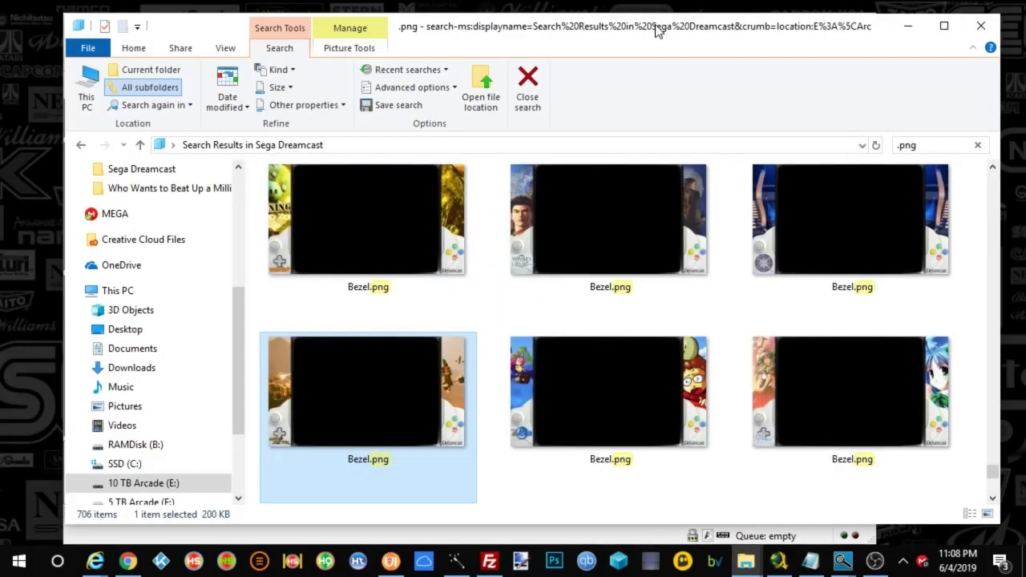
{"action": "left_click_drag", "start_coordinate": [657, 28], "coordinate": [602, 364]}
{"action": "left_click_drag", "start_coordinate": [479, 152], "coordinate": [665, 143]}
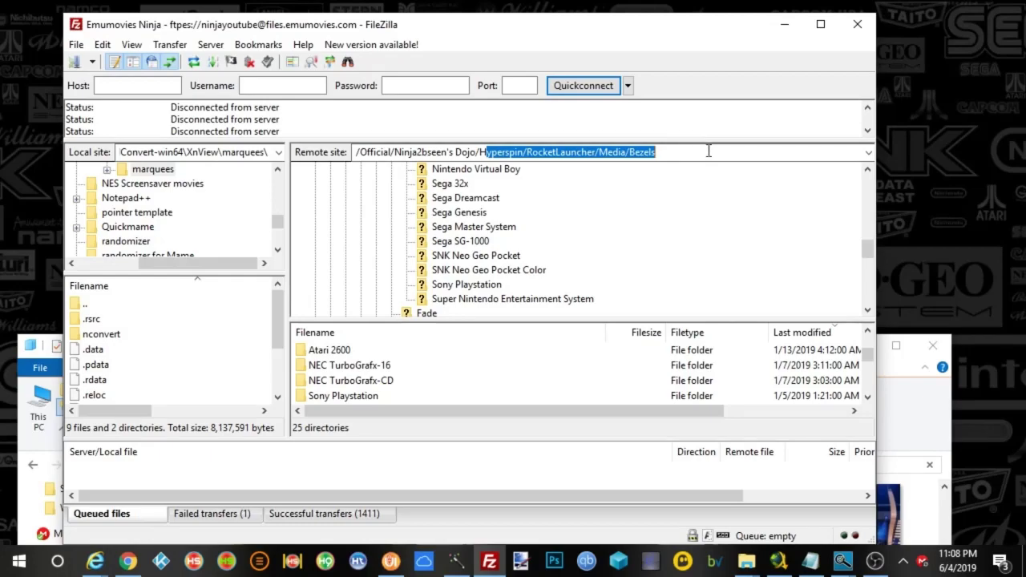
{"action": "left_click", "coordinate": [923, 404]}
{"action": "left_click_drag", "start_coordinate": [773, 346], "coordinate": [805, 50]}
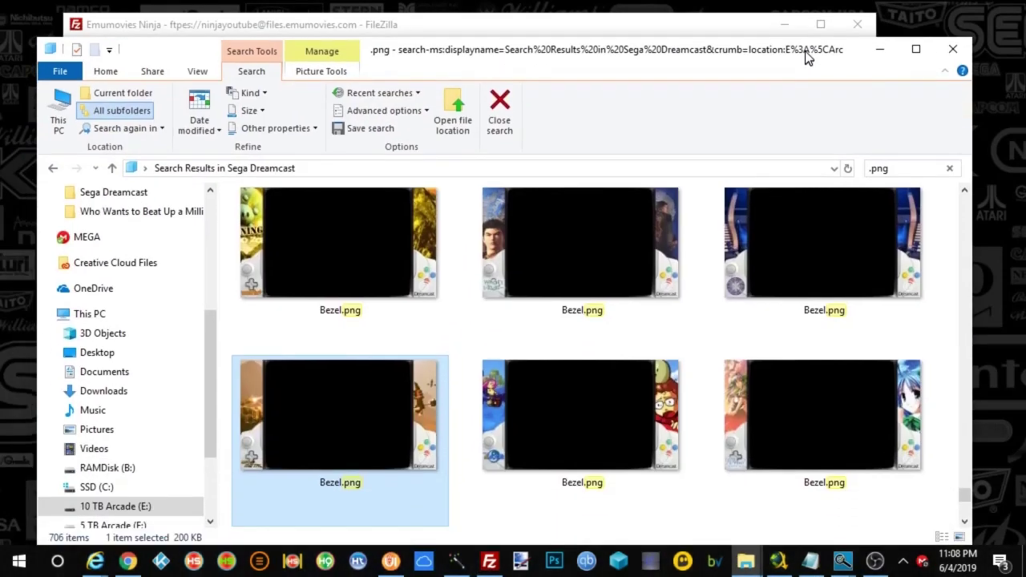
{"action": "left_click", "coordinate": [879, 49]}
- Switch to RocketLauncherUI, examine the Enabled option in Sega Dreamcast's Bezel settings, and minimize the window to return to FileZilla
{"action": "left_click", "coordinate": [392, 560]}
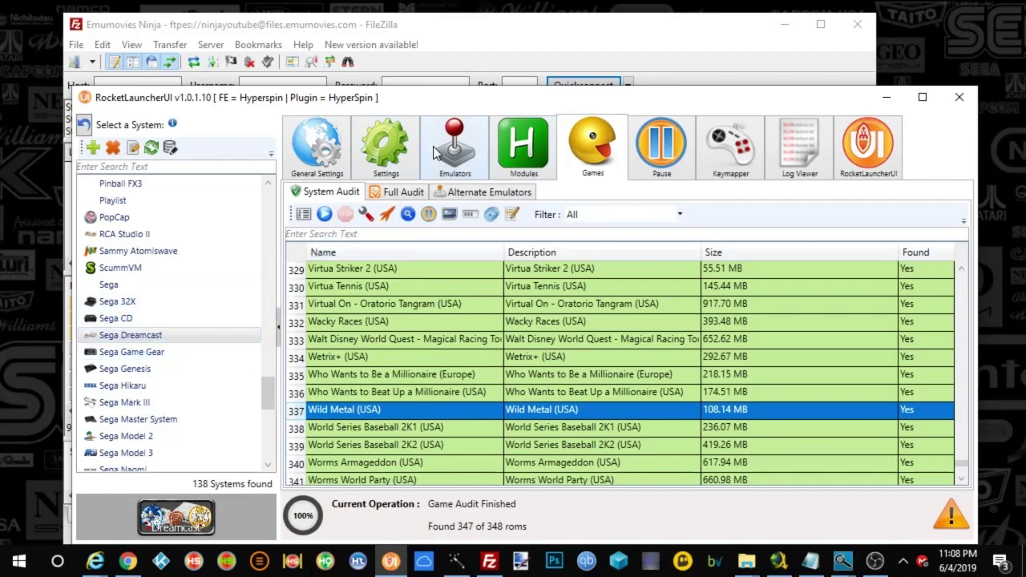
{"action": "left_click", "coordinate": [385, 152]}
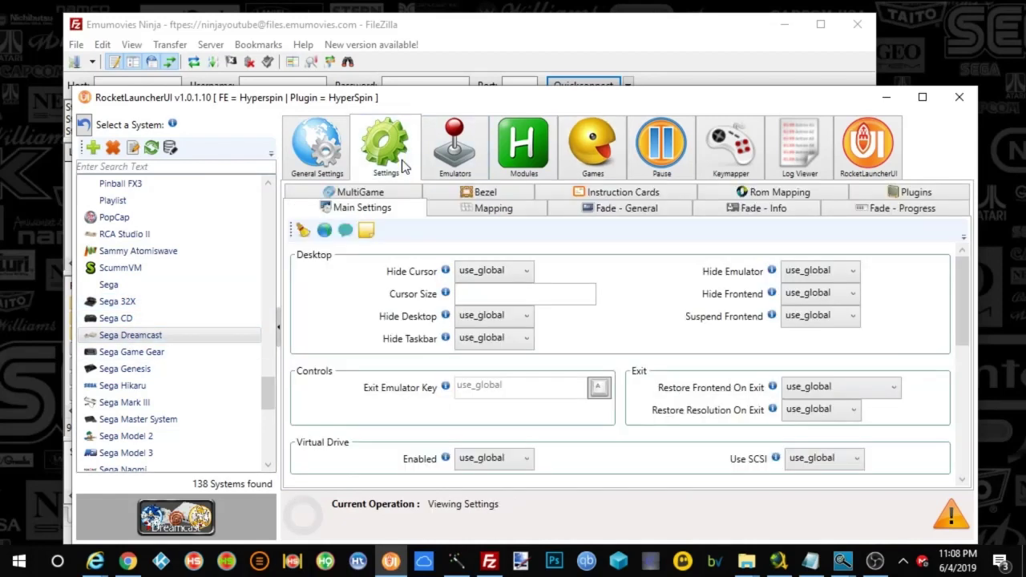
{"action": "left_click", "coordinate": [484, 195]}
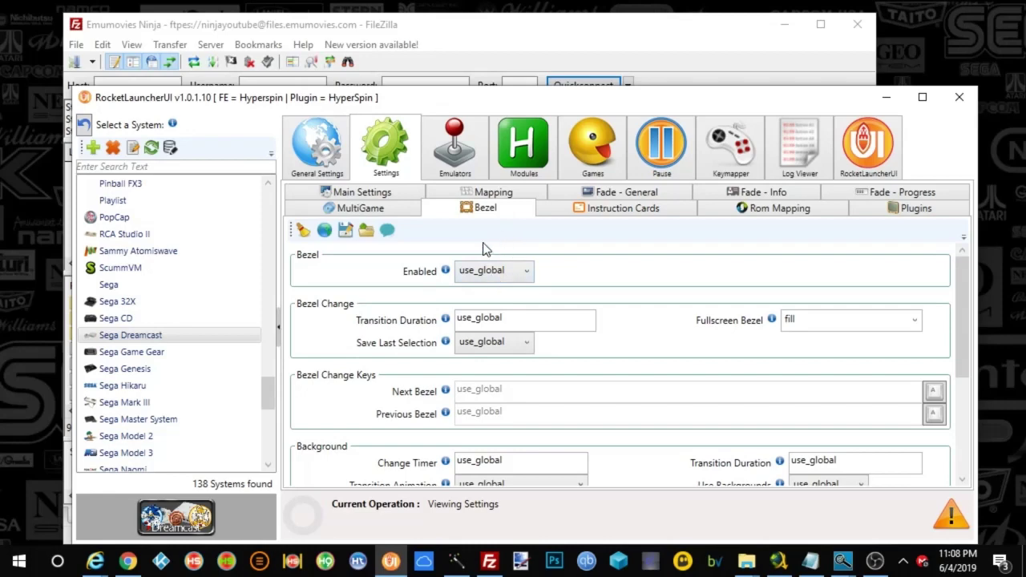
{"action": "left_click", "coordinate": [521, 273]}
{"action": "left_click", "coordinate": [521, 273]}
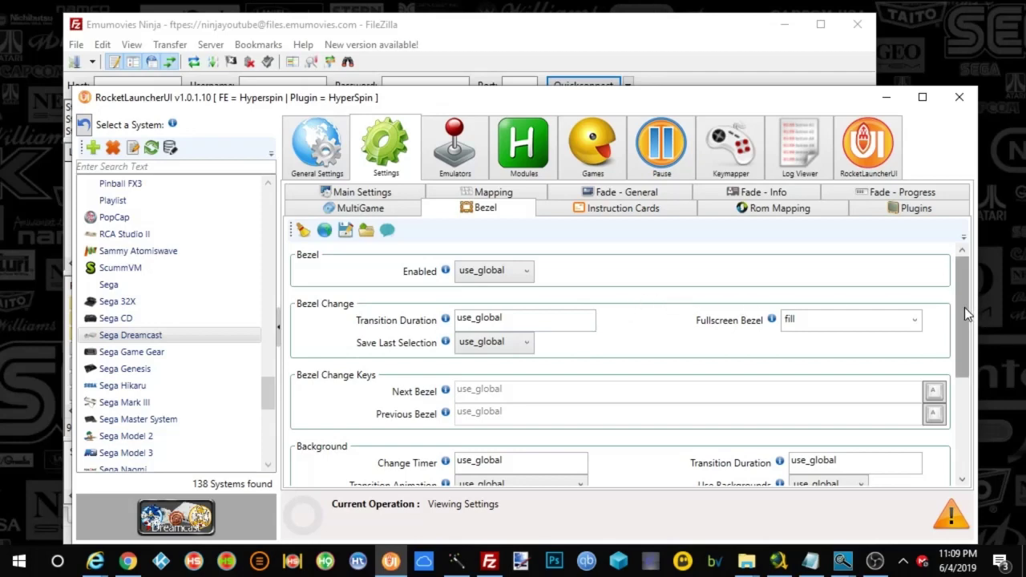
{"action": "left_click_drag", "start_coordinate": [782, 104], "coordinate": [769, 62]}
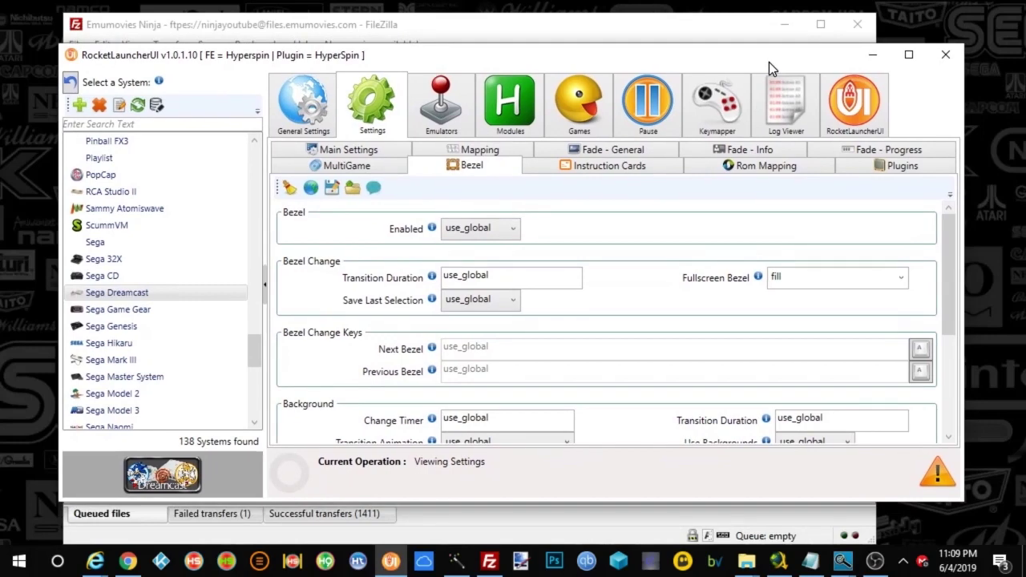
{"action": "left_click", "coordinate": [873, 55]}
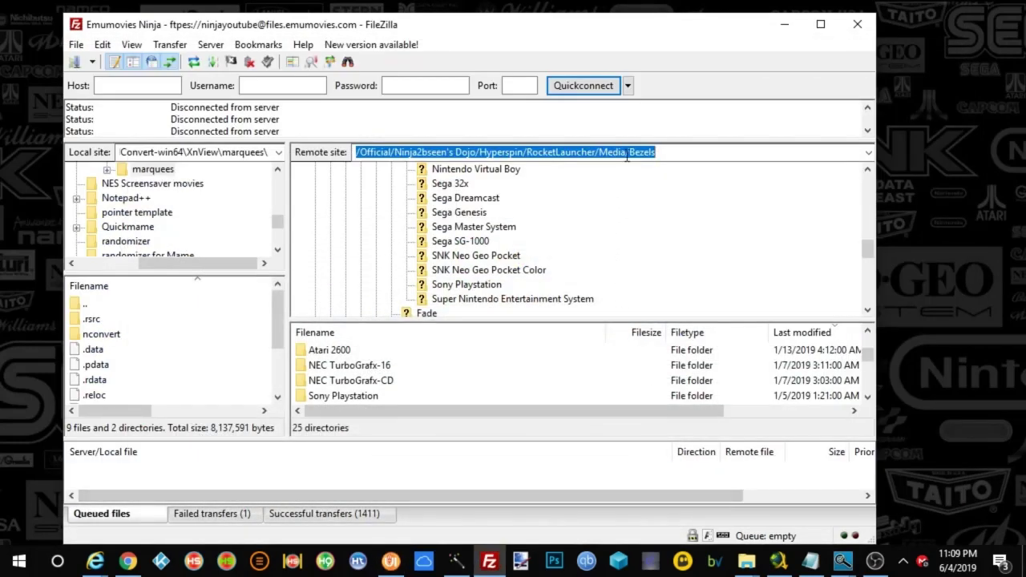